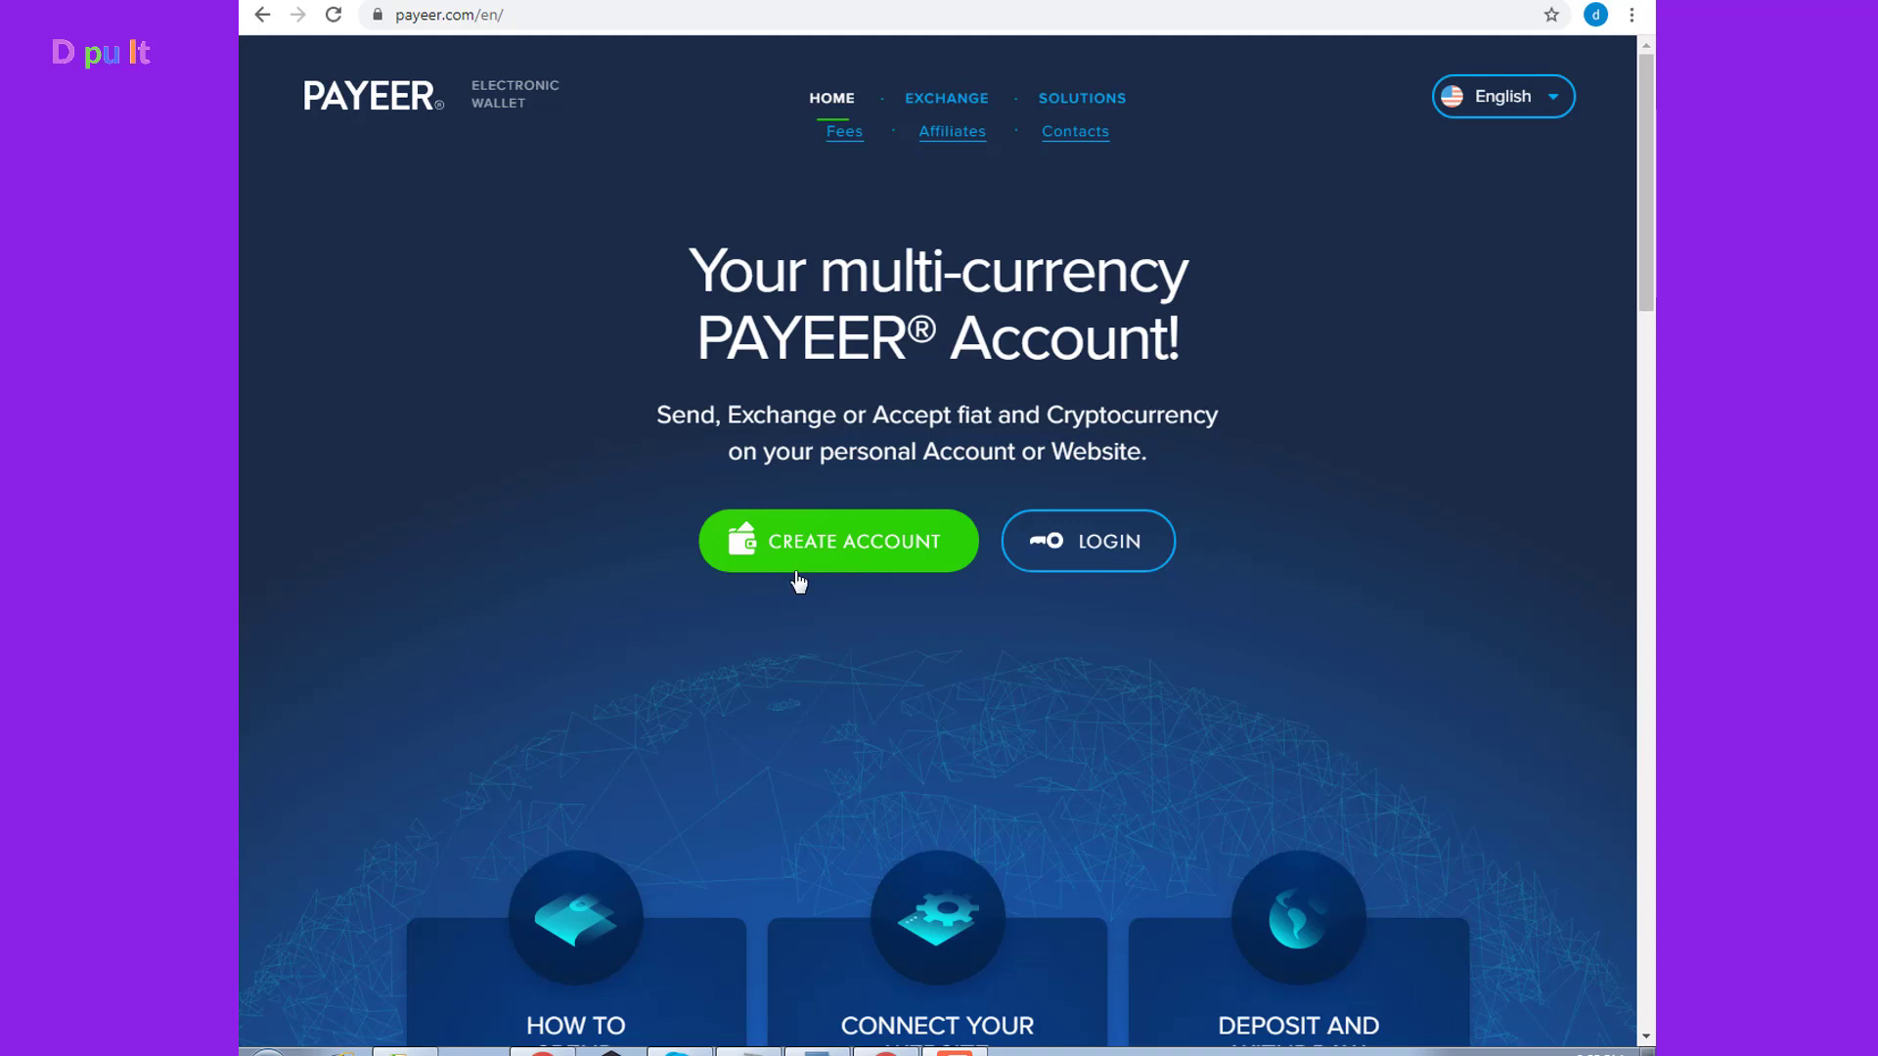
Start a new Payeer account, paste the e-mail address, enter the captcha security code and submit
click(851, 548)
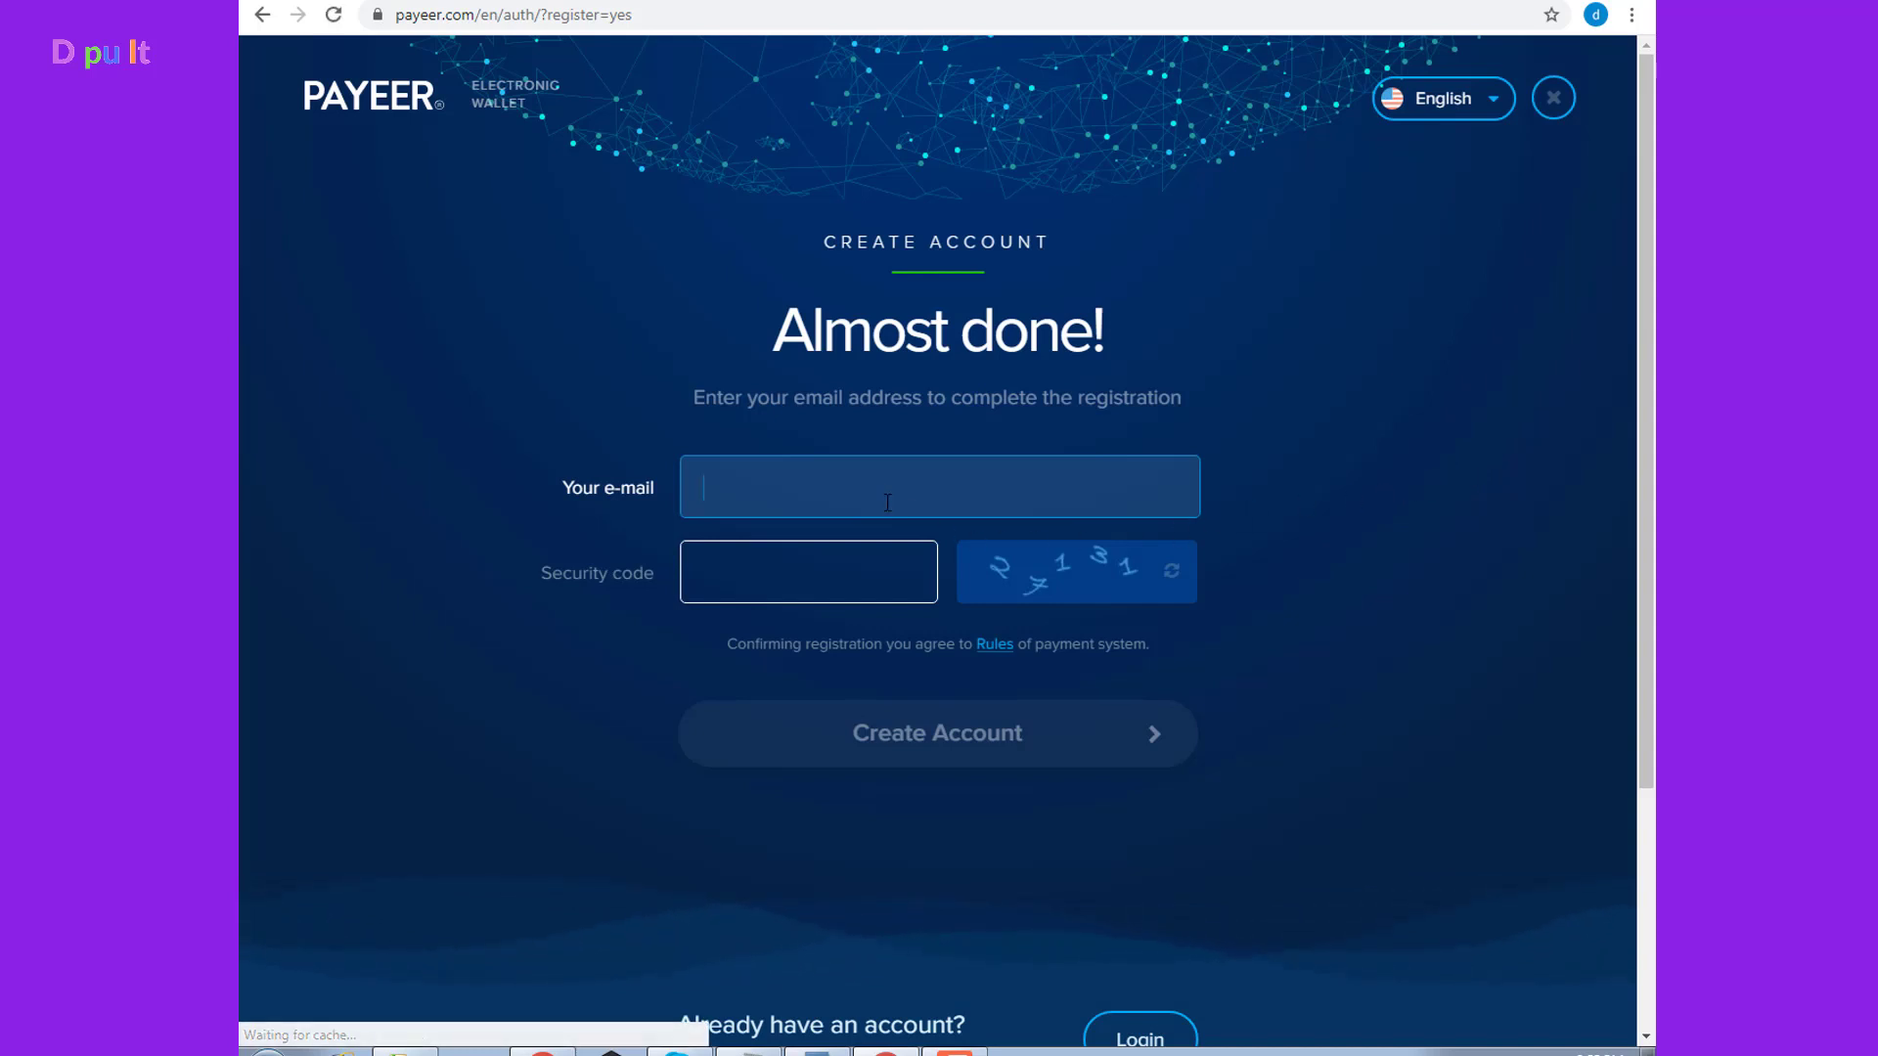
key(ctrl+v)
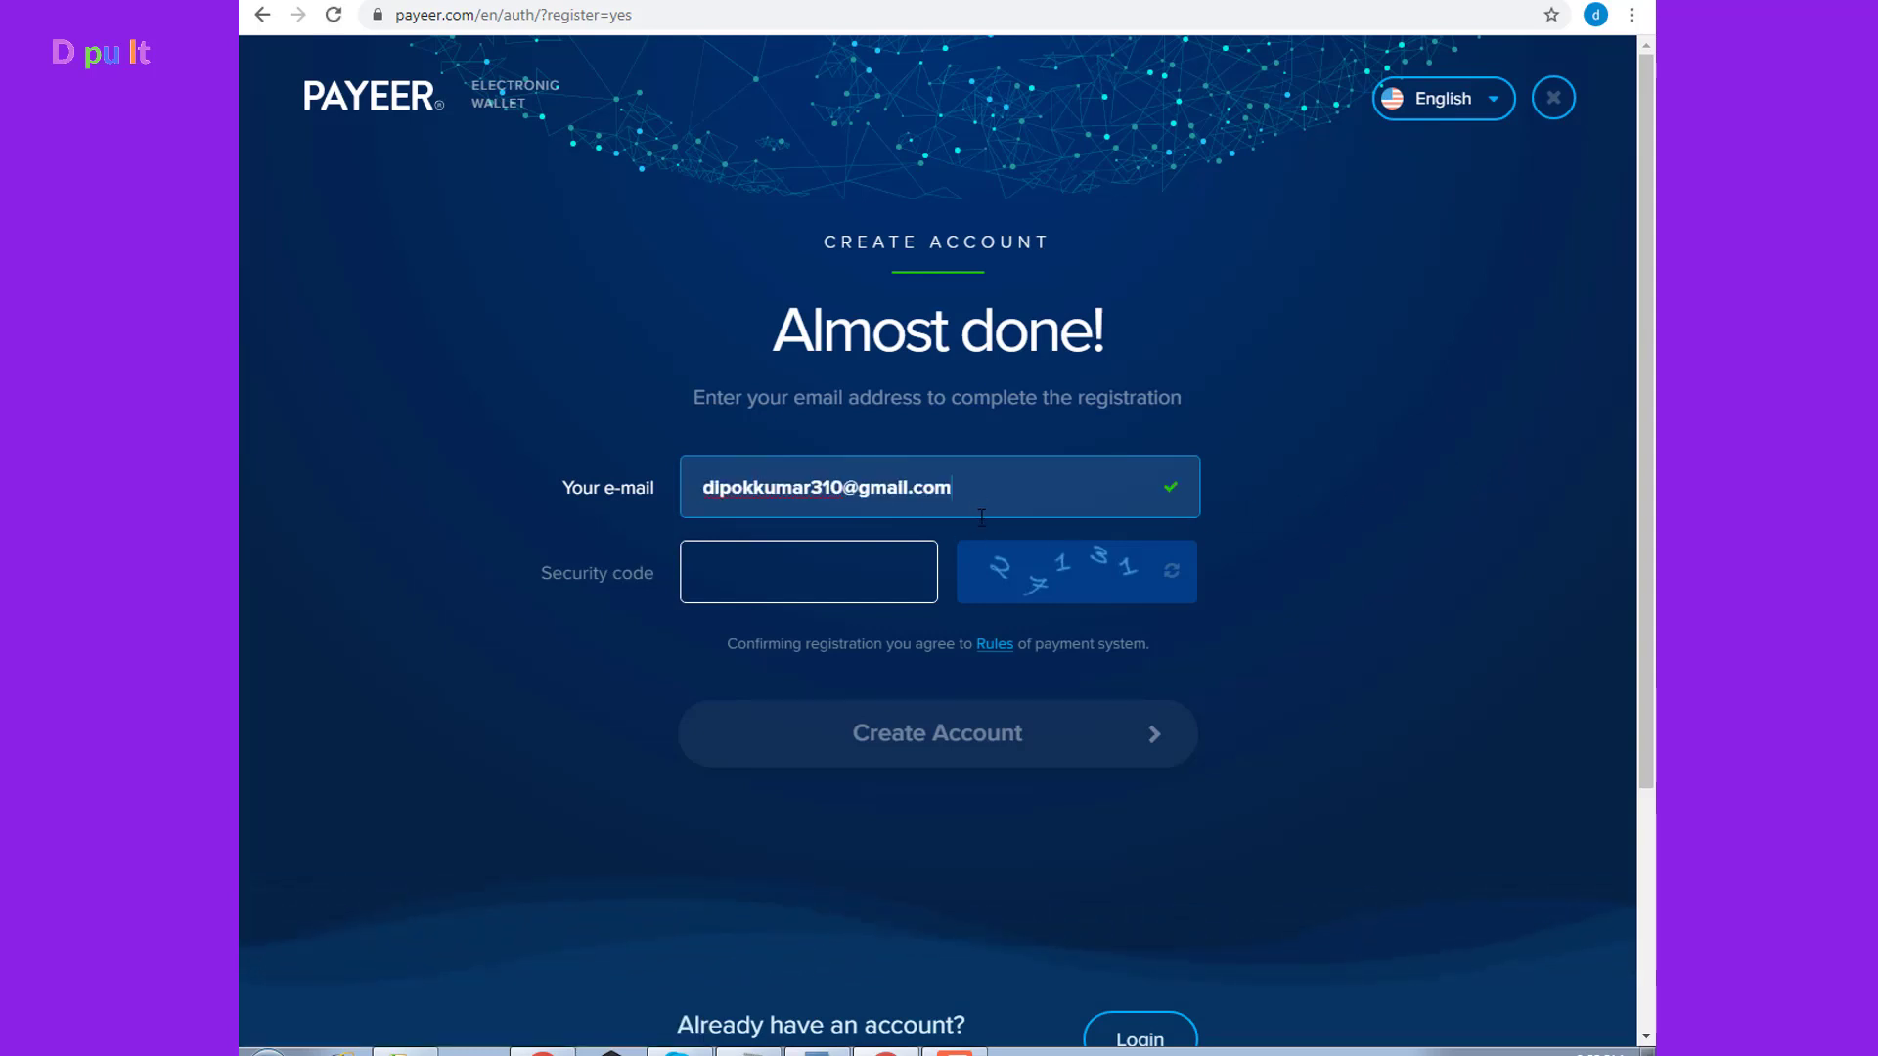
click(835, 573)
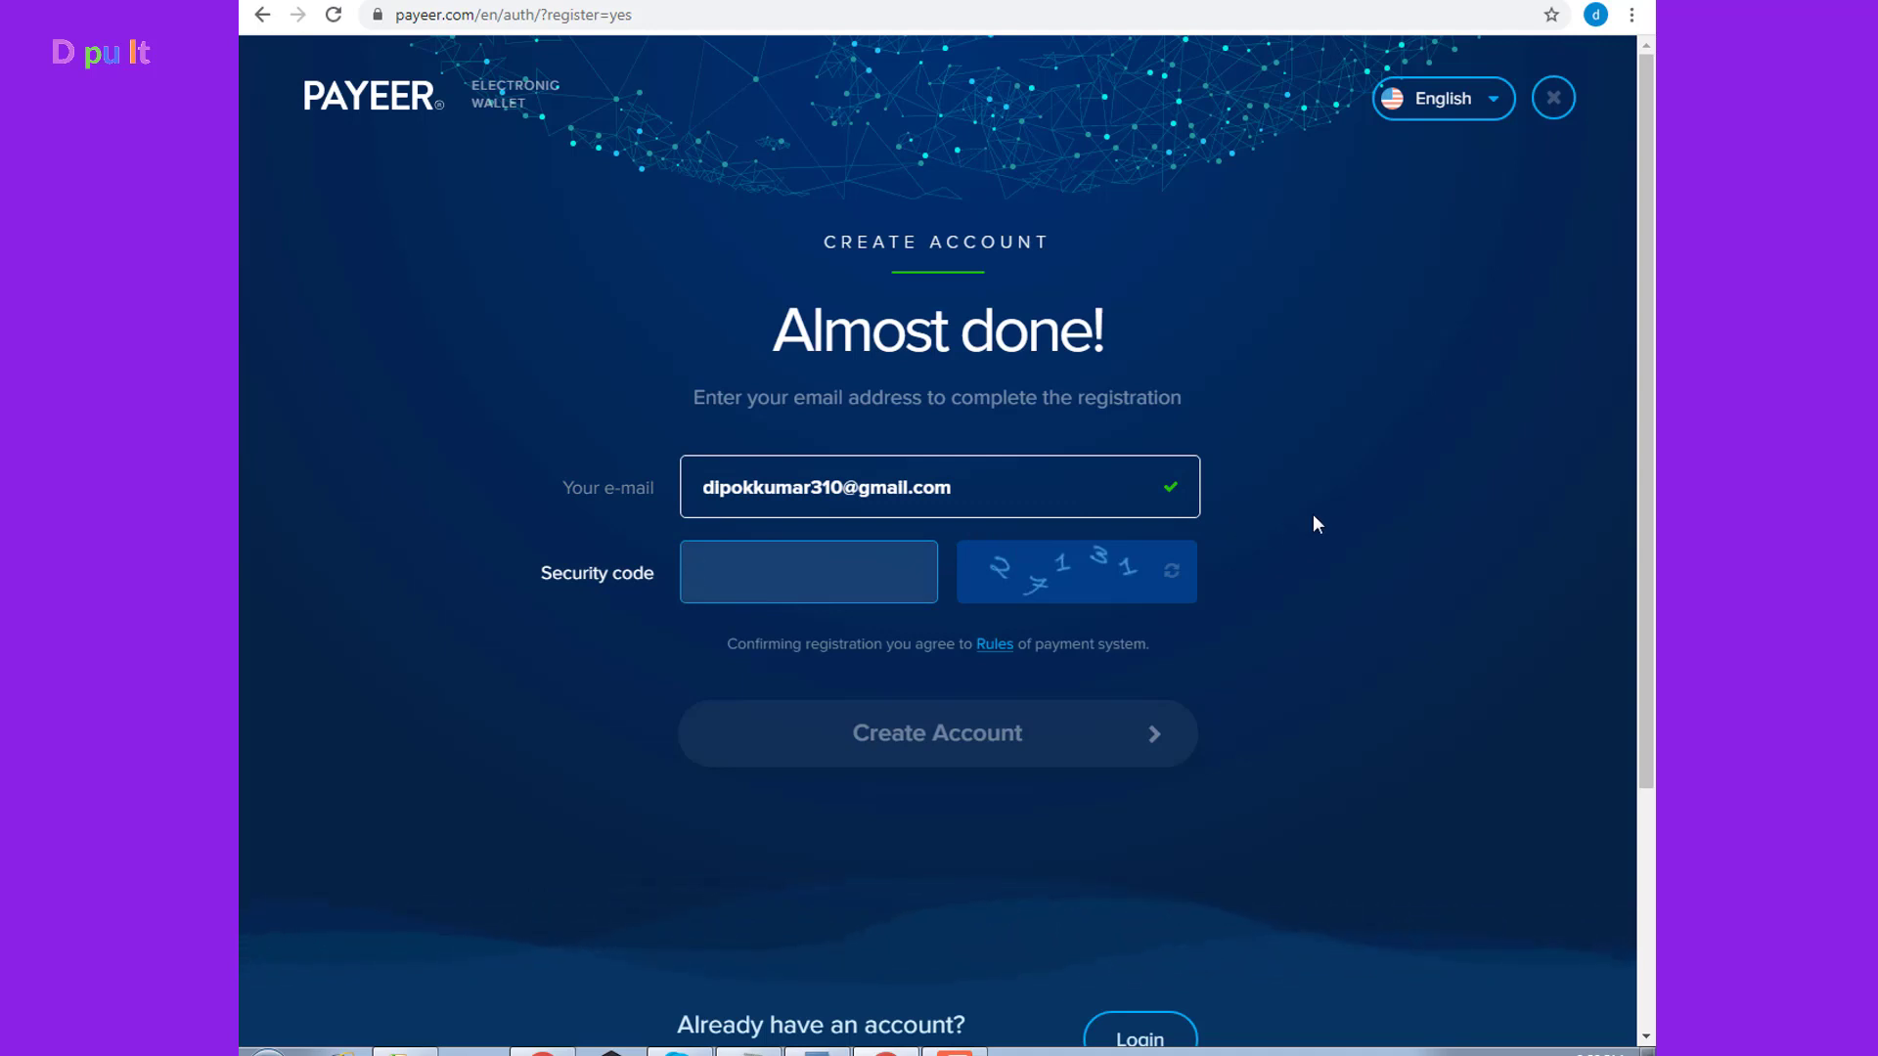
text(2)
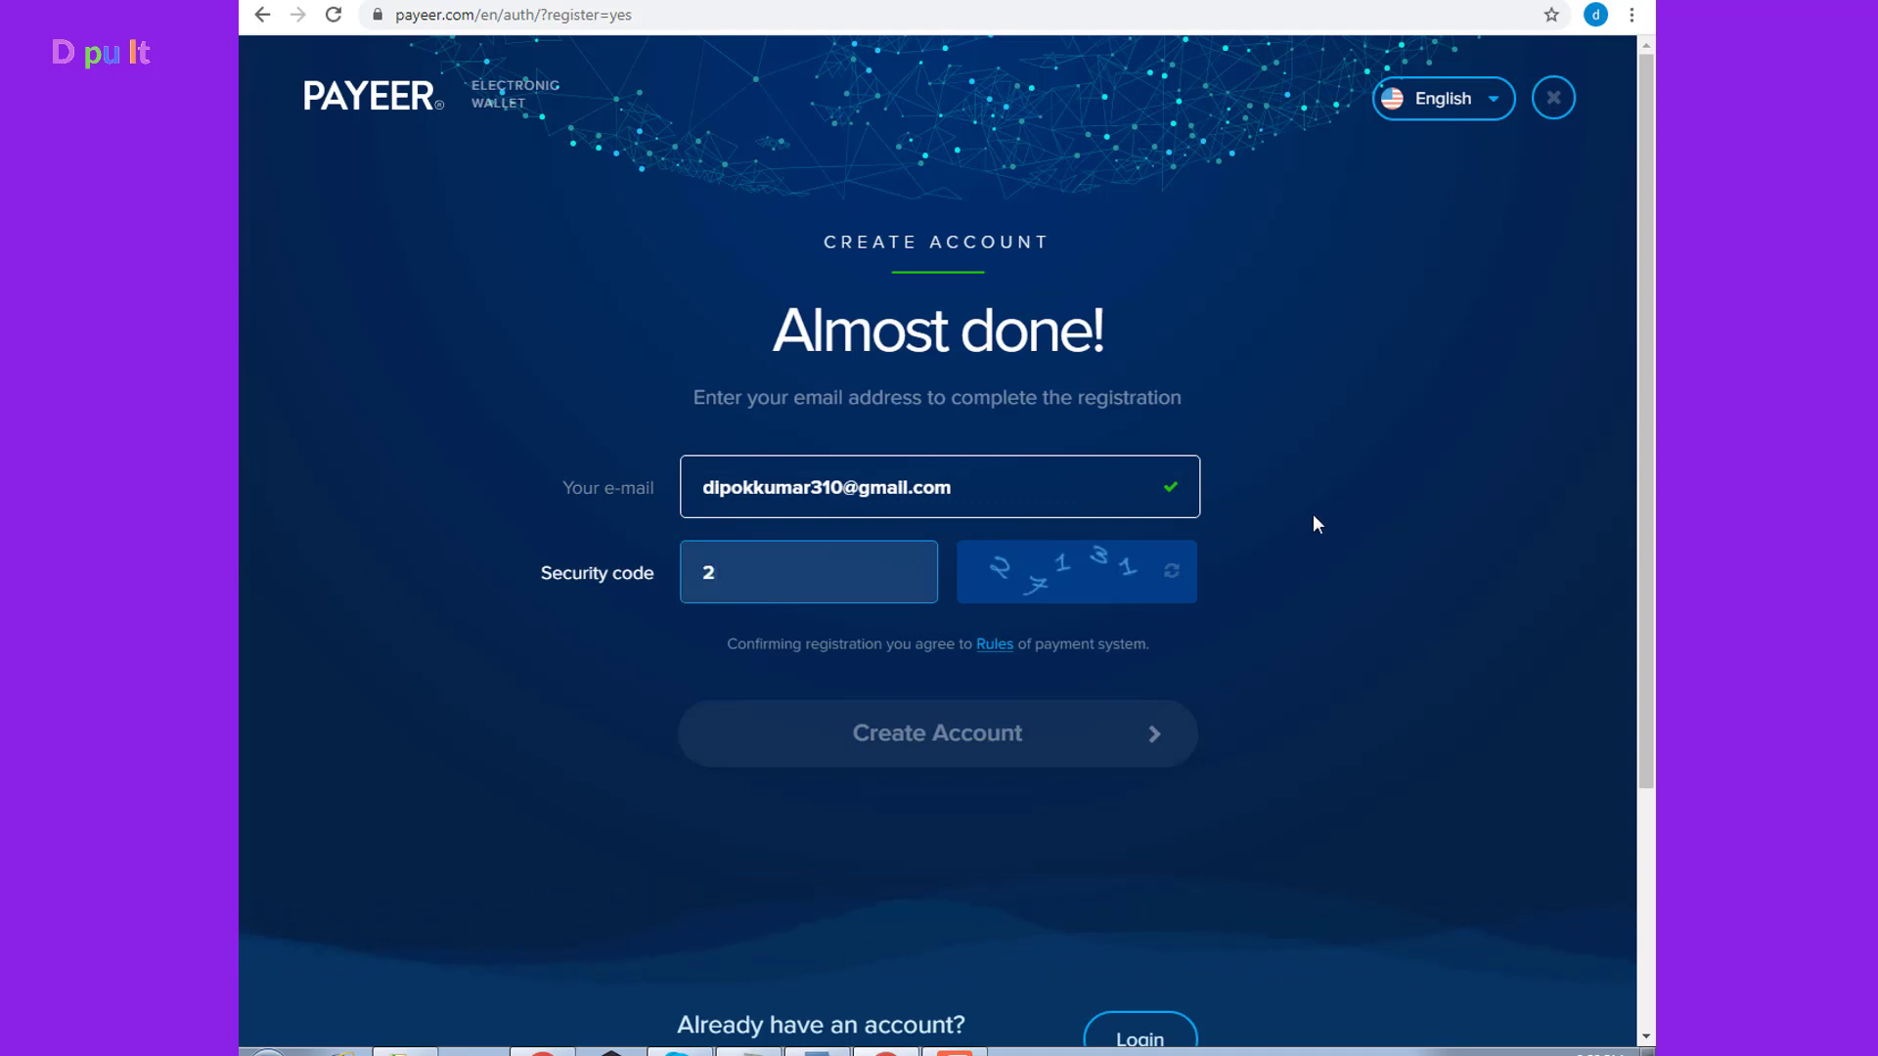
text(7)
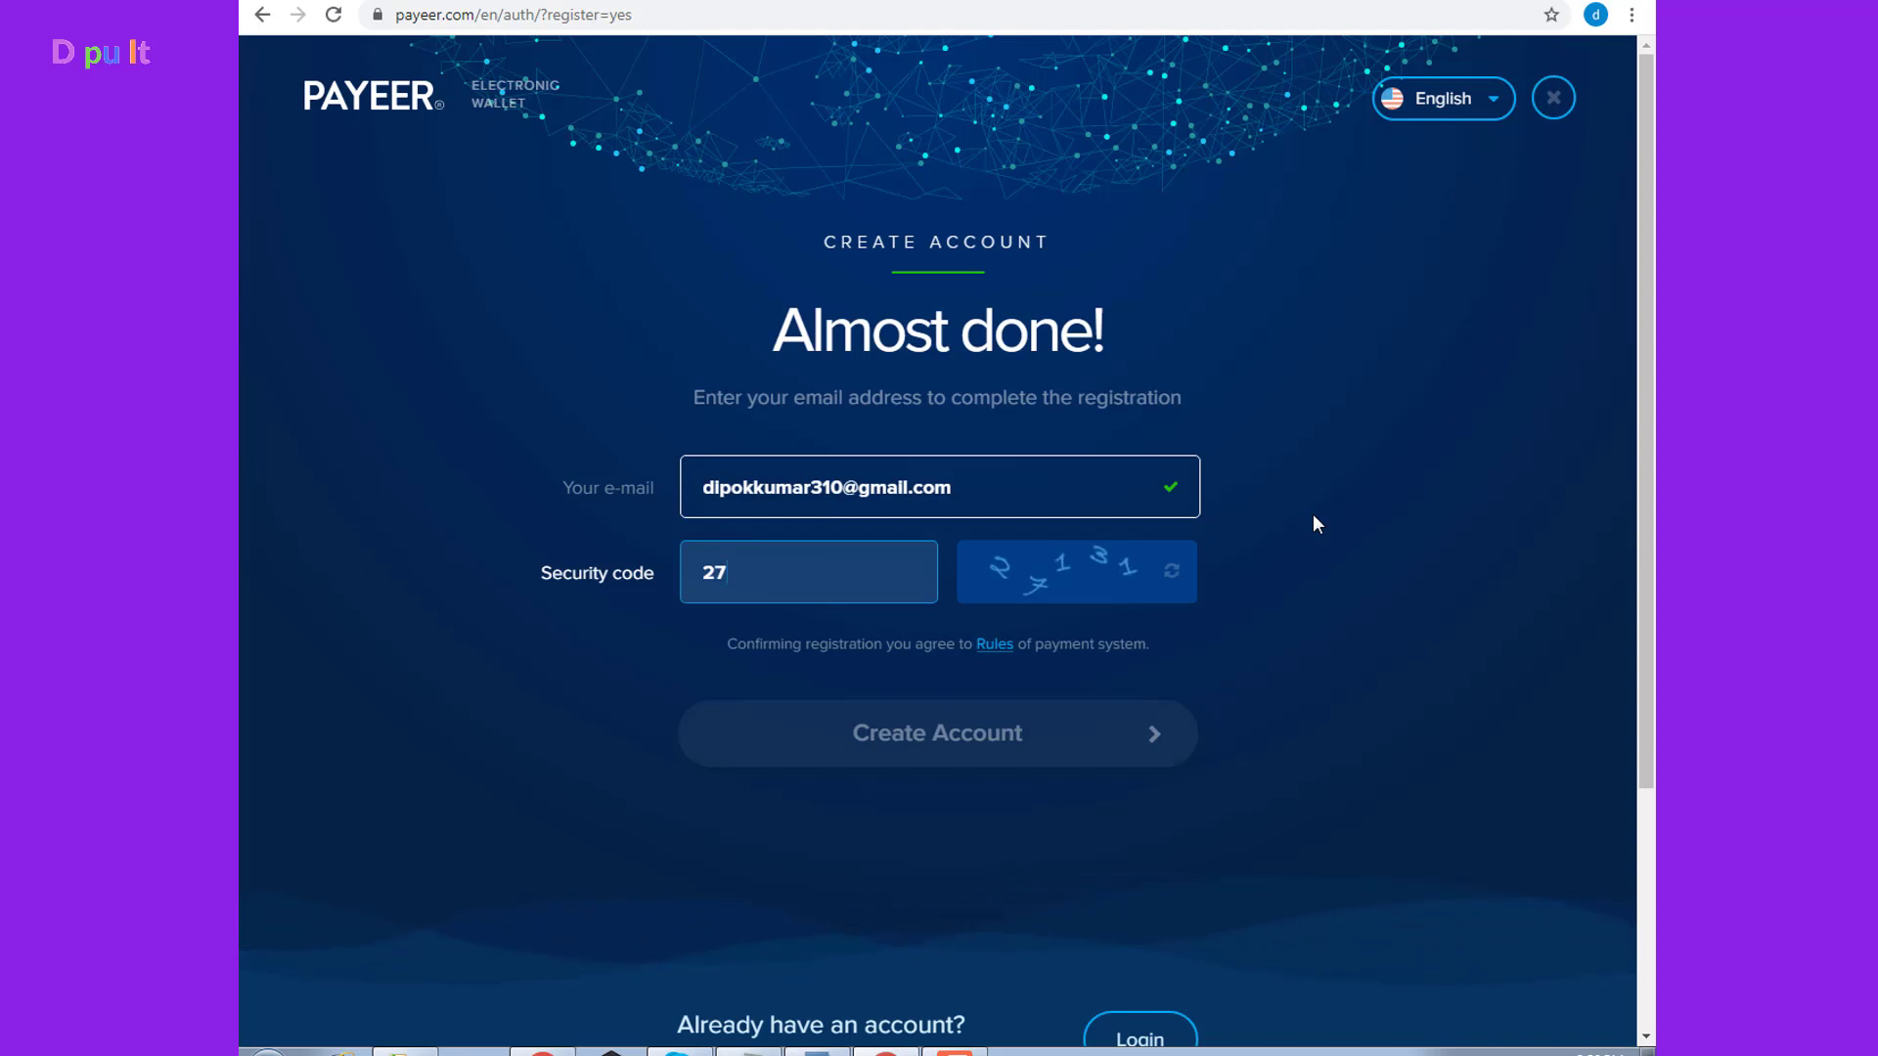
text(1)
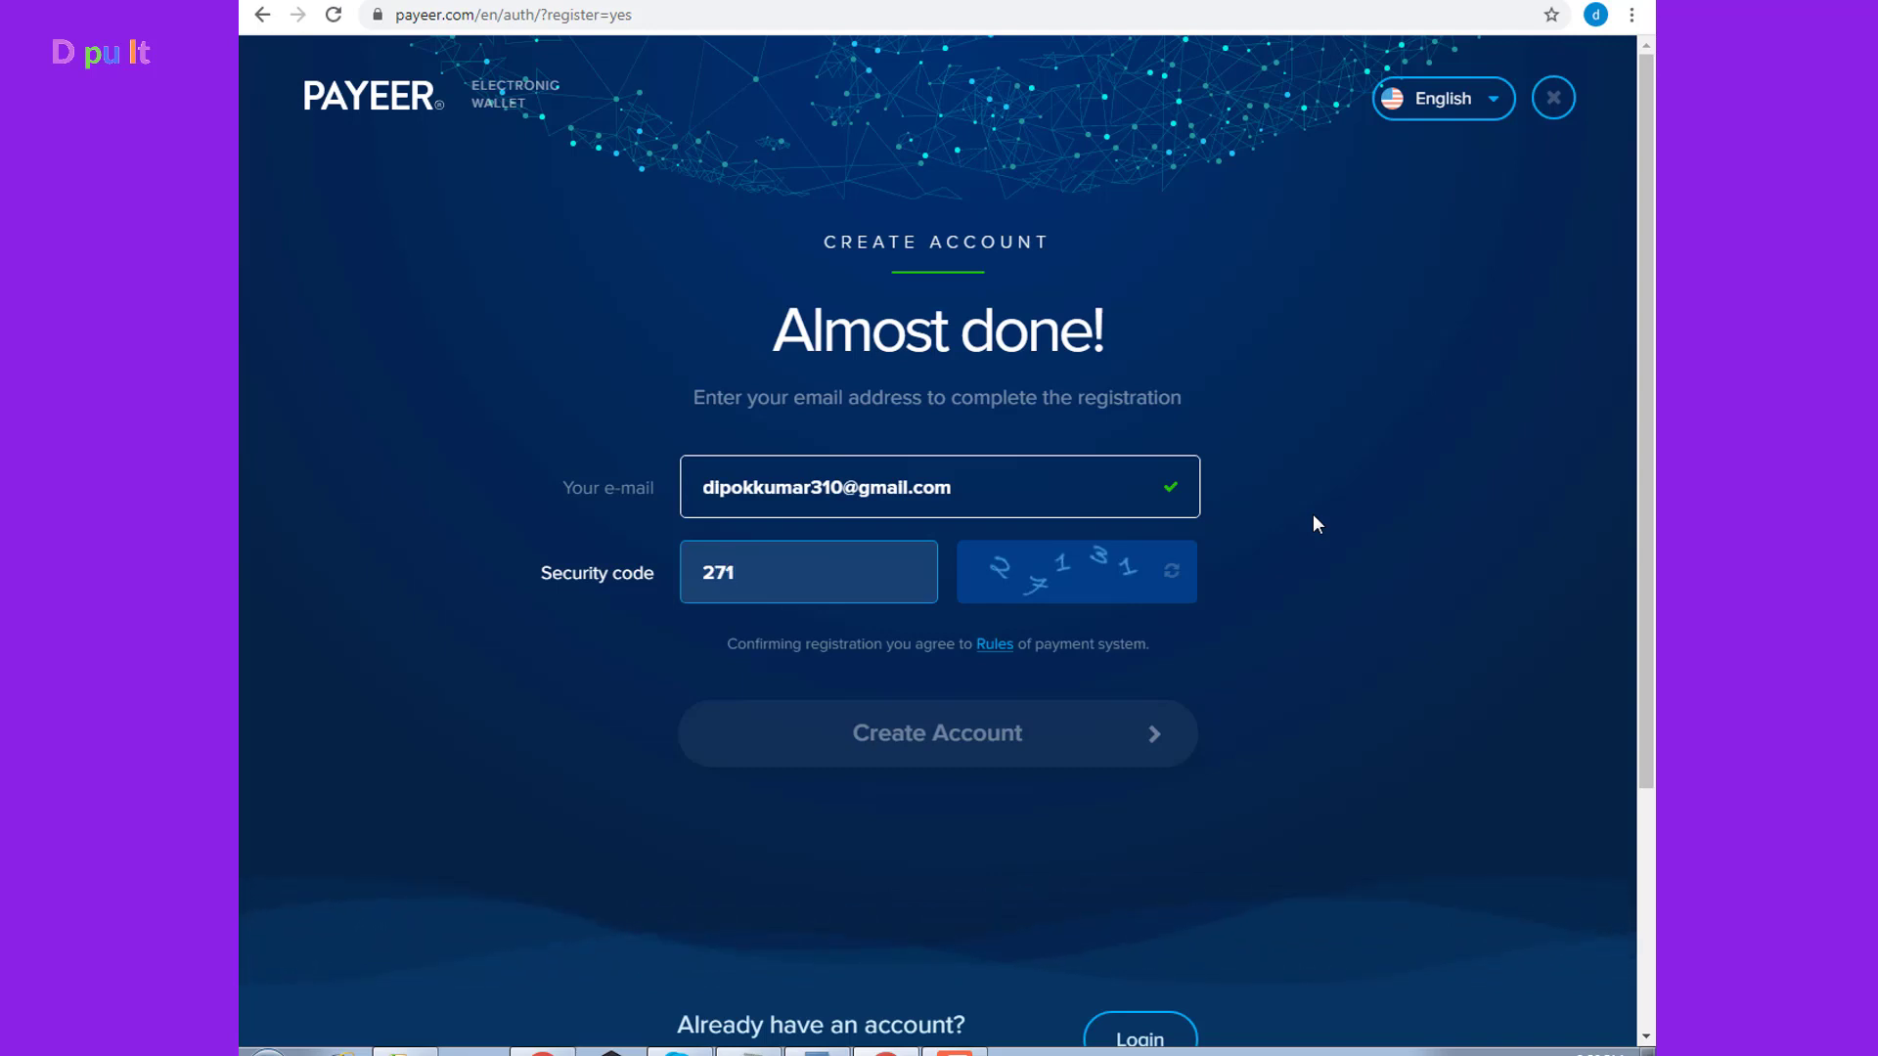
text(3)
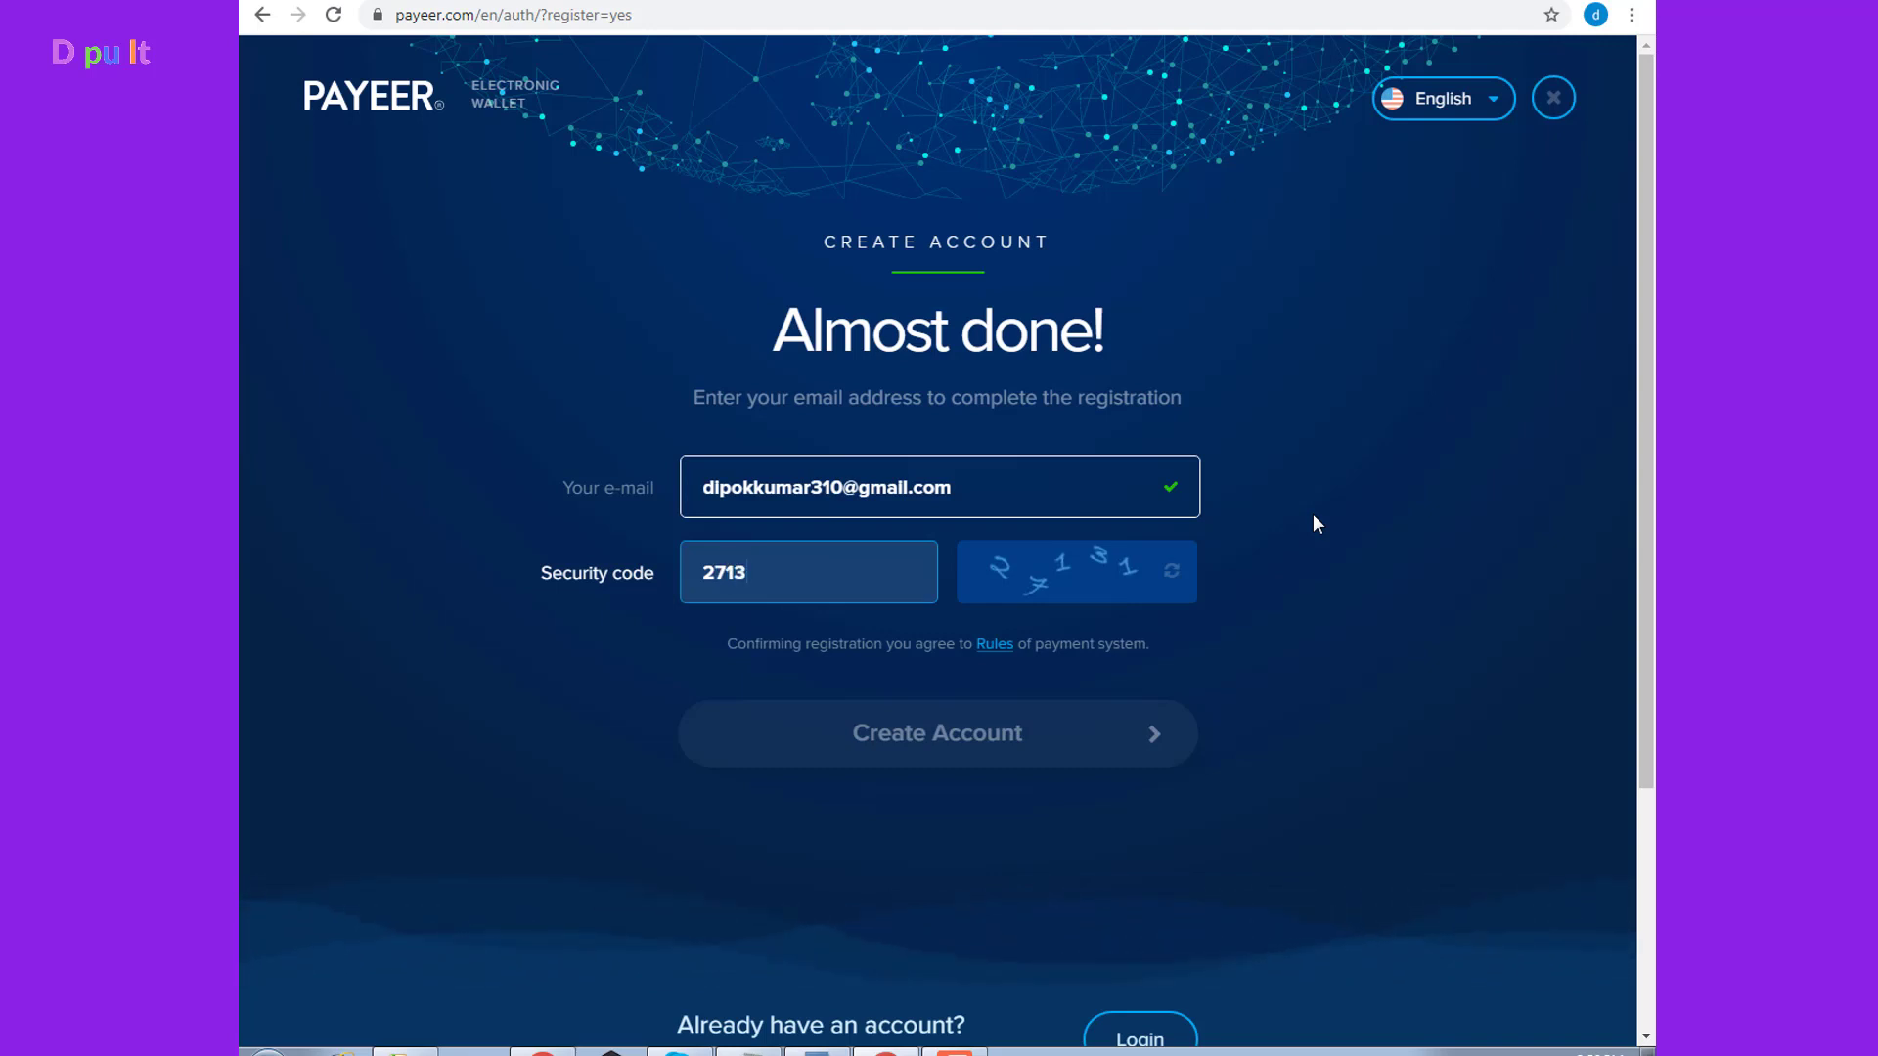
text(1)
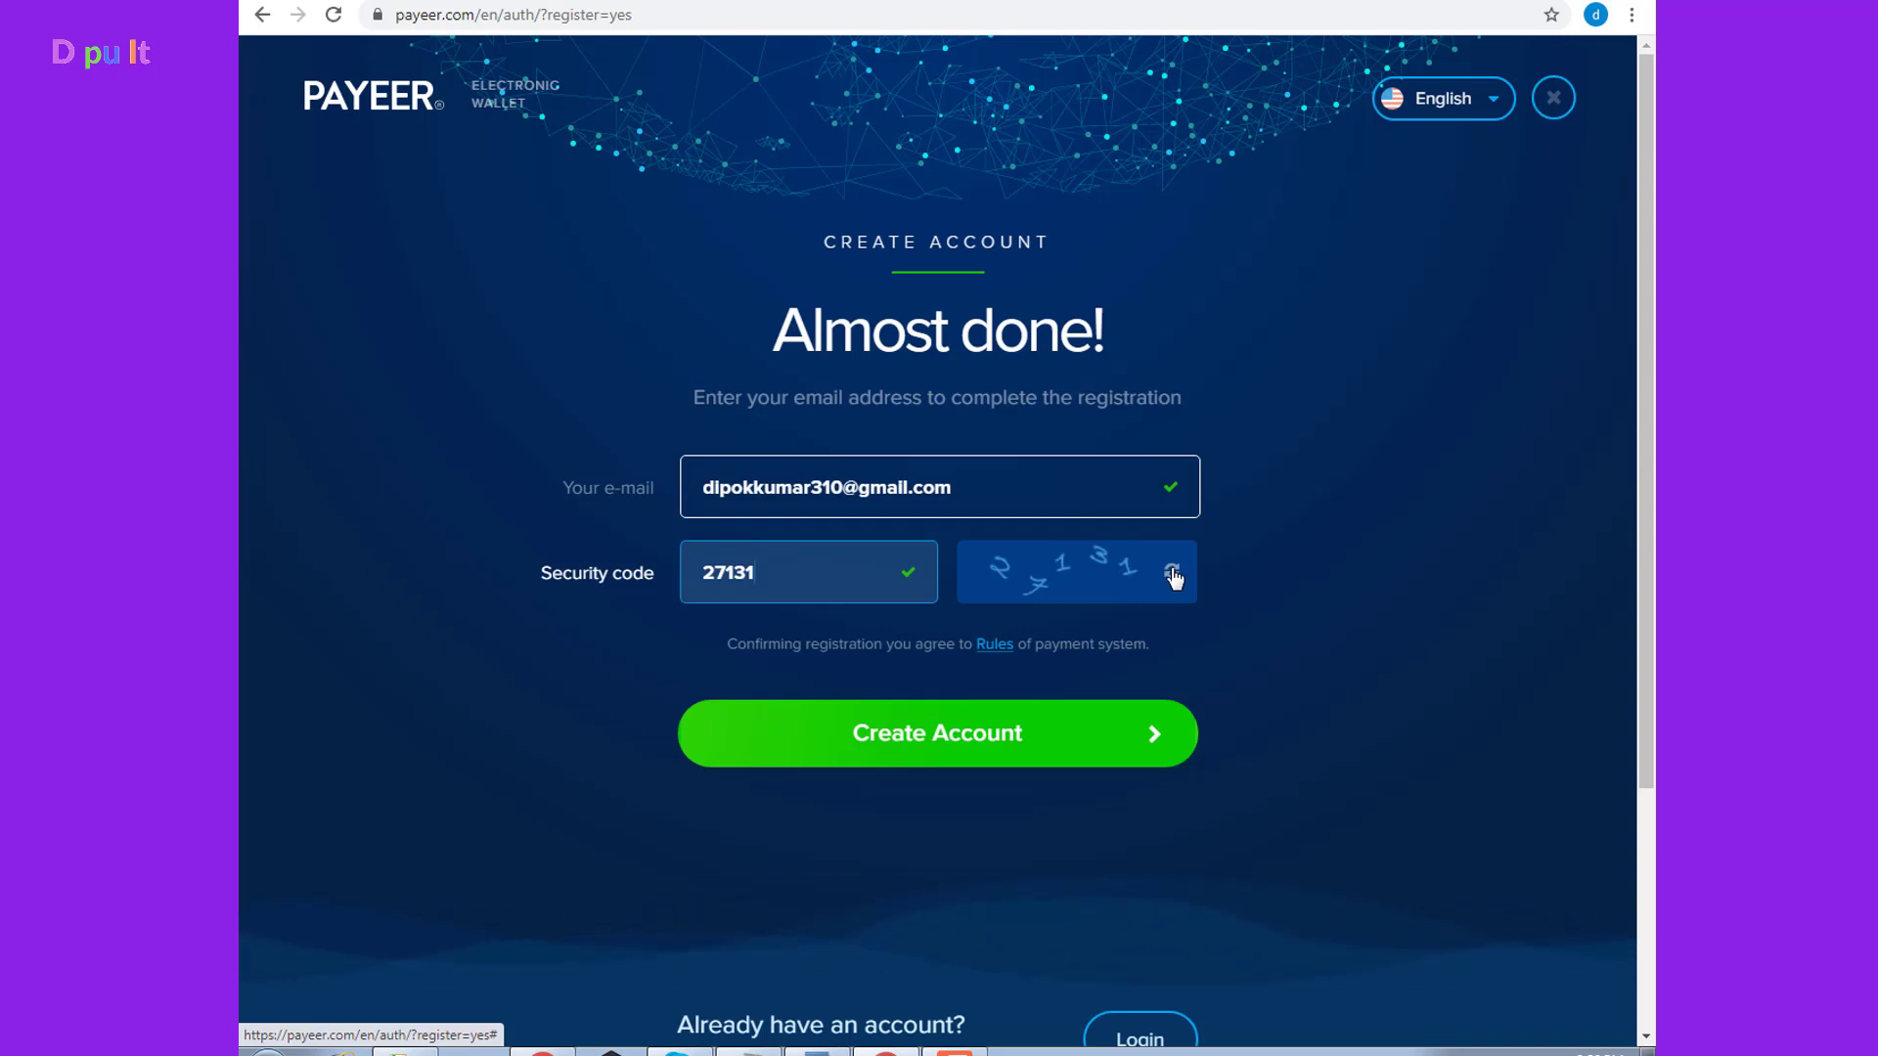
click(1006, 734)
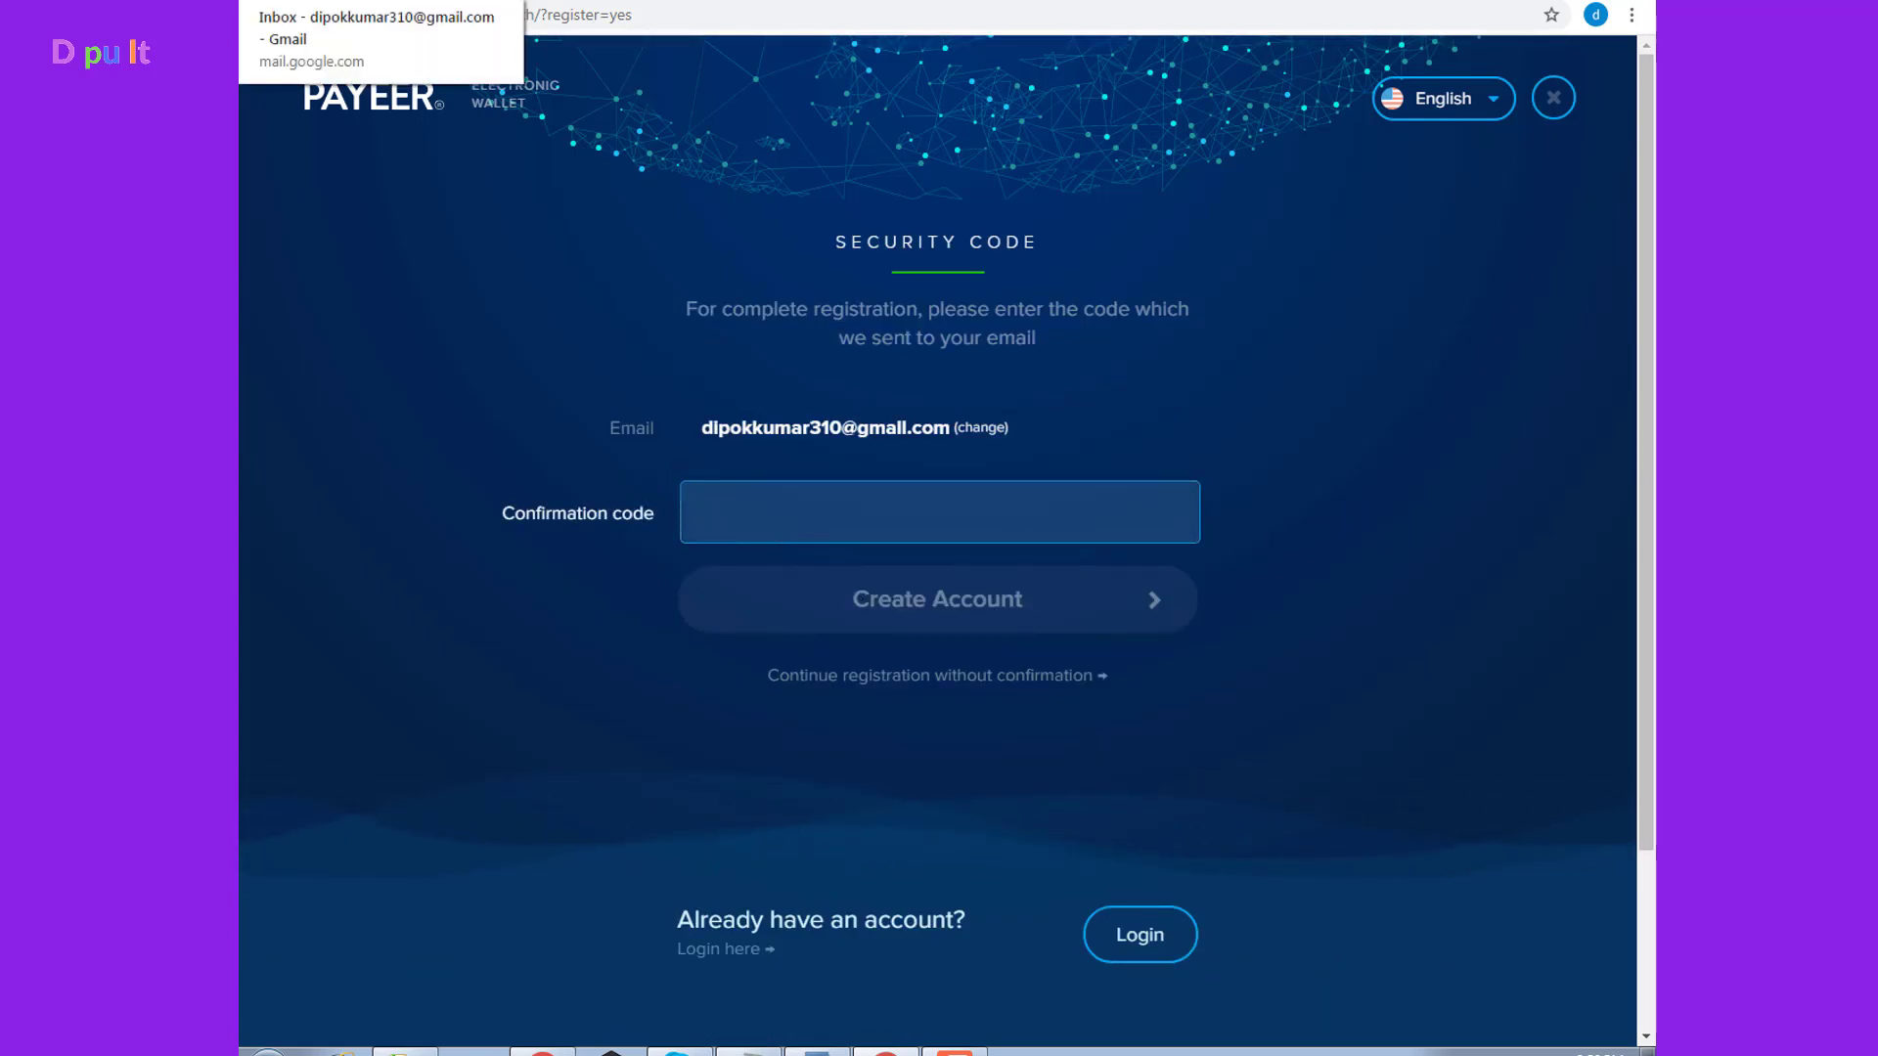
In Gmail, open Payeer's verification email and copy the confirmation code
click(323, 2)
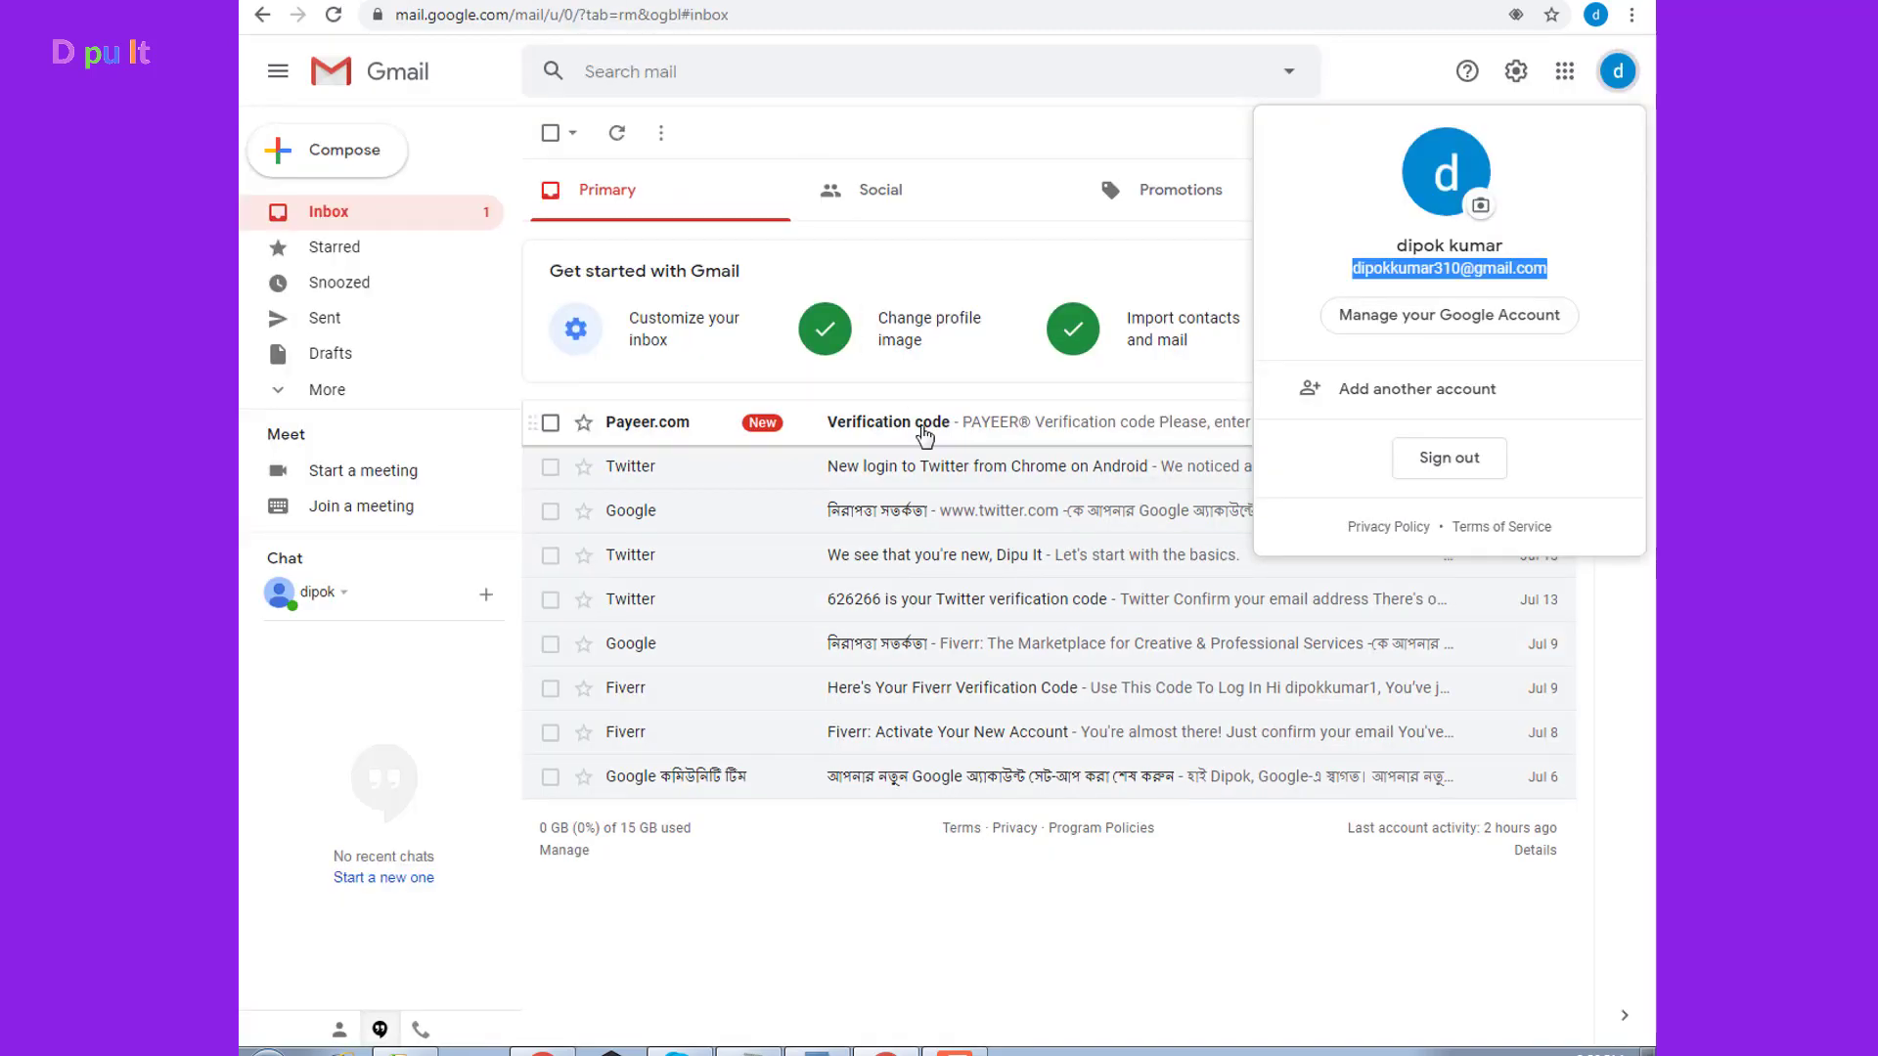
click(924, 422)
click(931, 422)
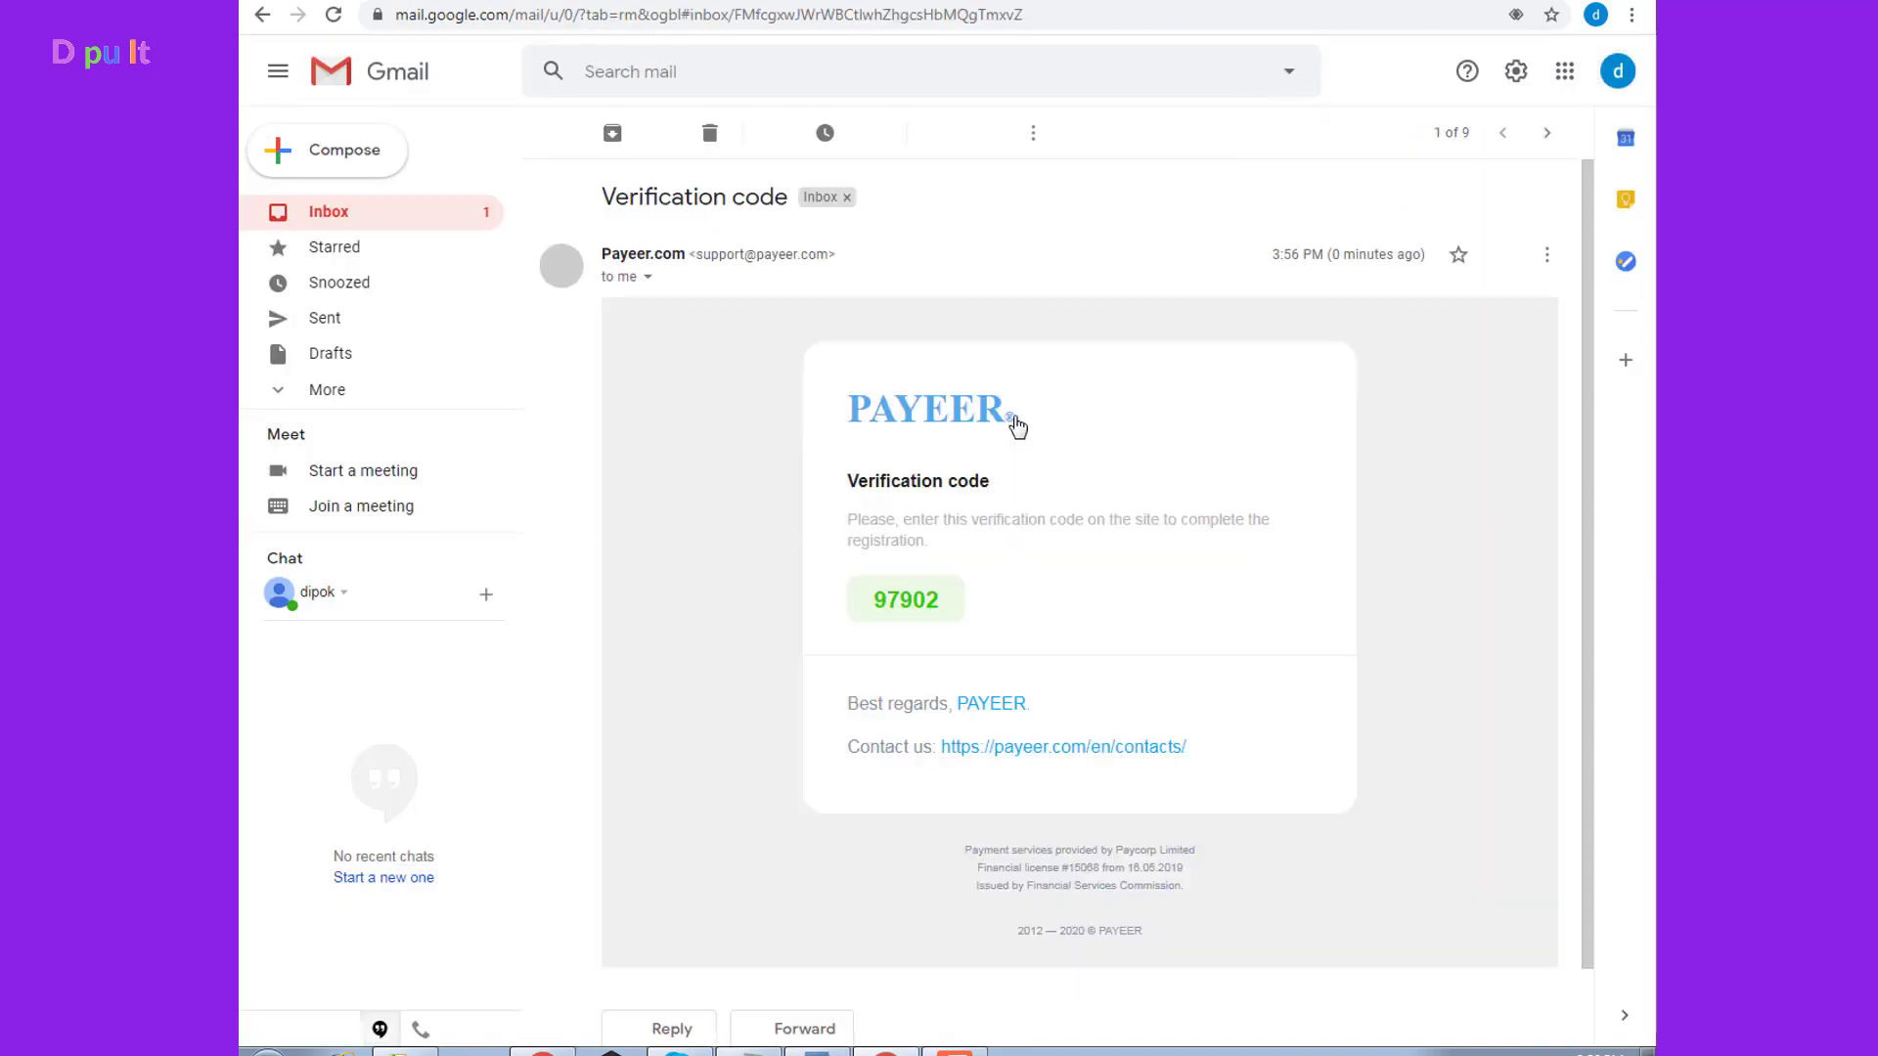
double_click(904, 598)
right_click(903, 601)
click(936, 620)
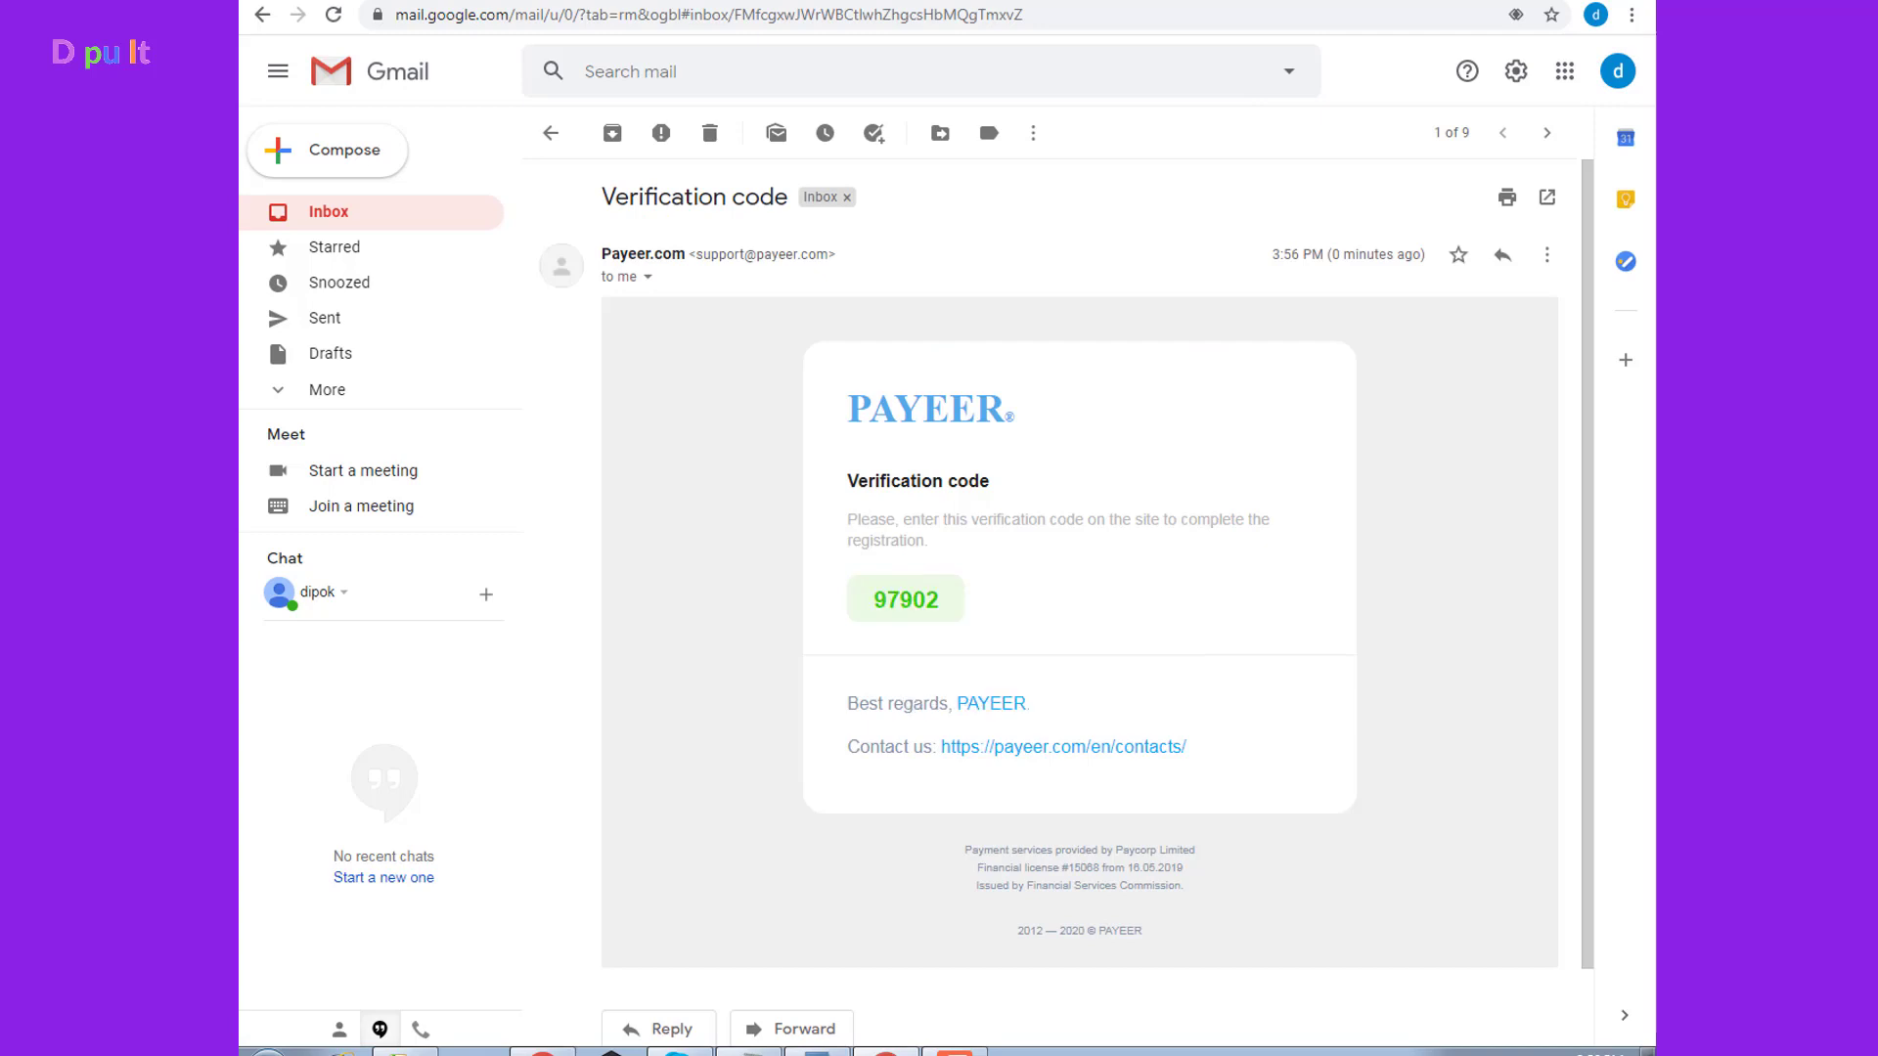
Back on the Payeer tab, bring up the paste menu in the confirmation code field
click(714, 2)
click(876, 506)
right_click(876, 507)
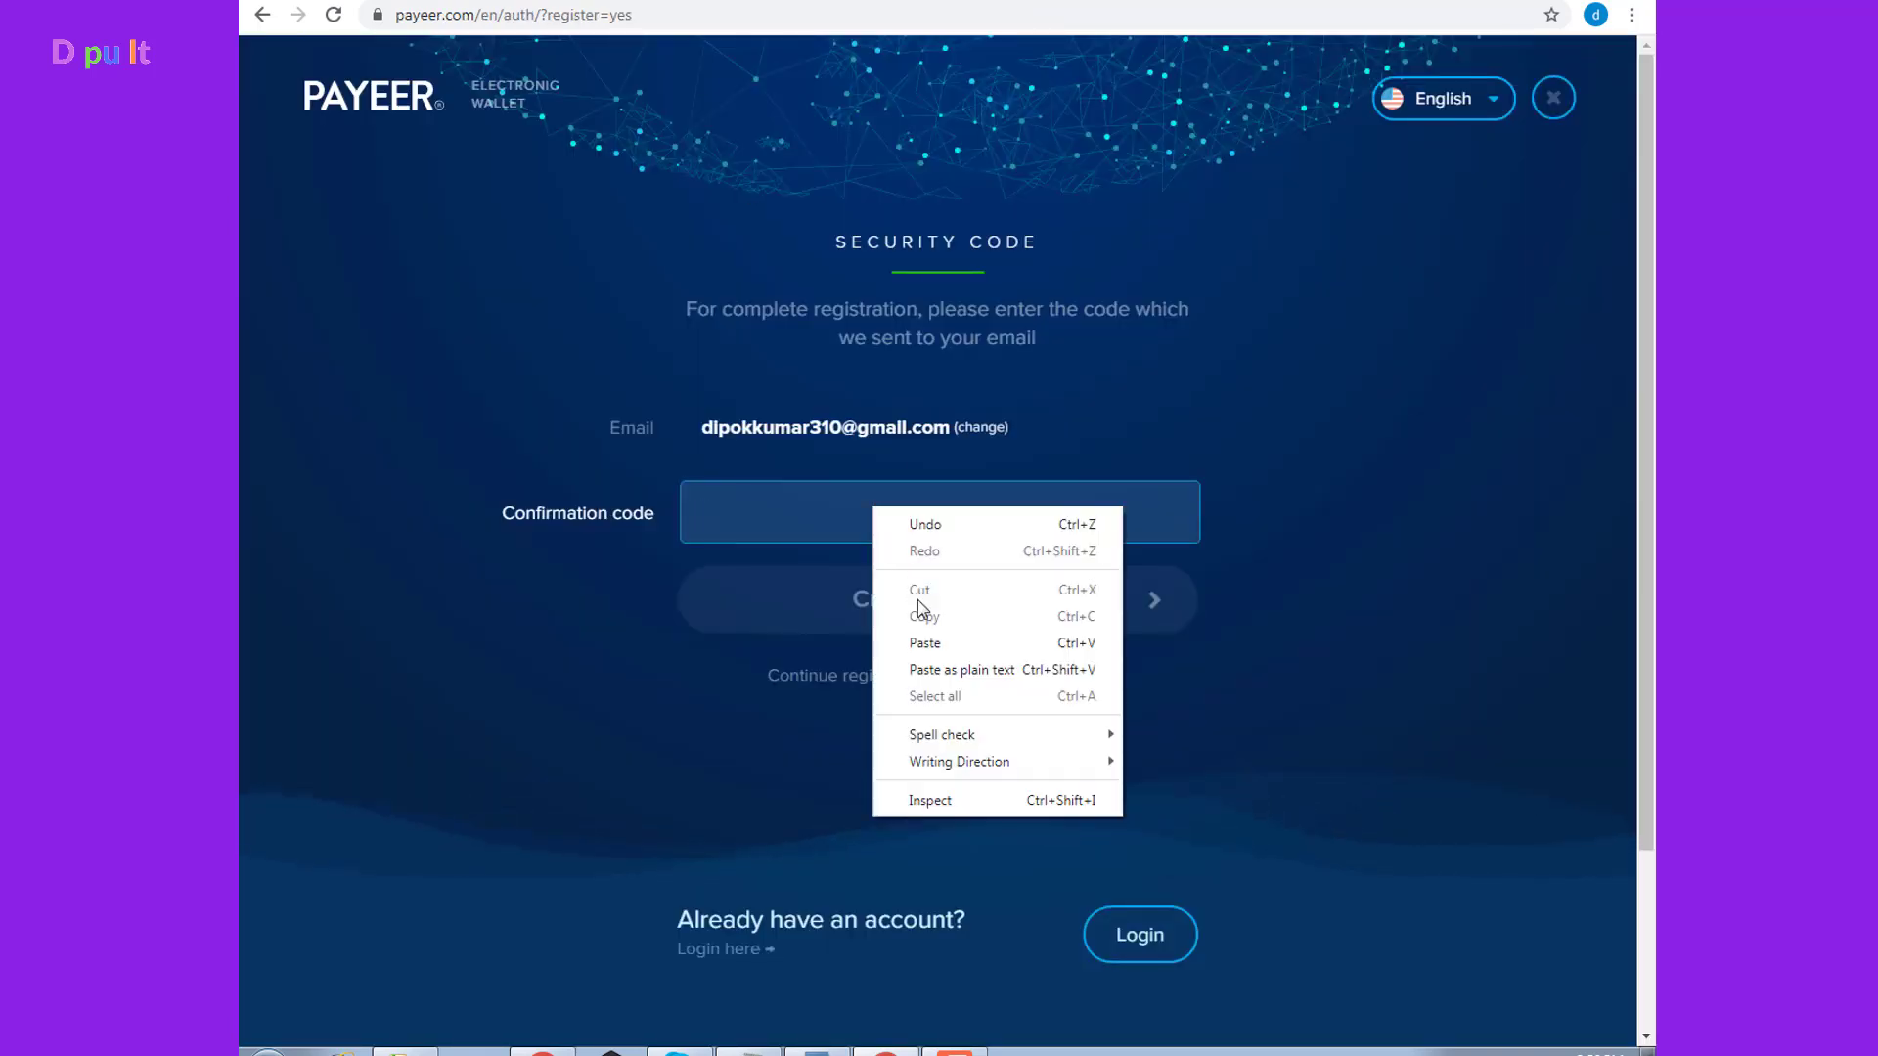
Paste the verification code and confirm the account creation
click(923, 632)
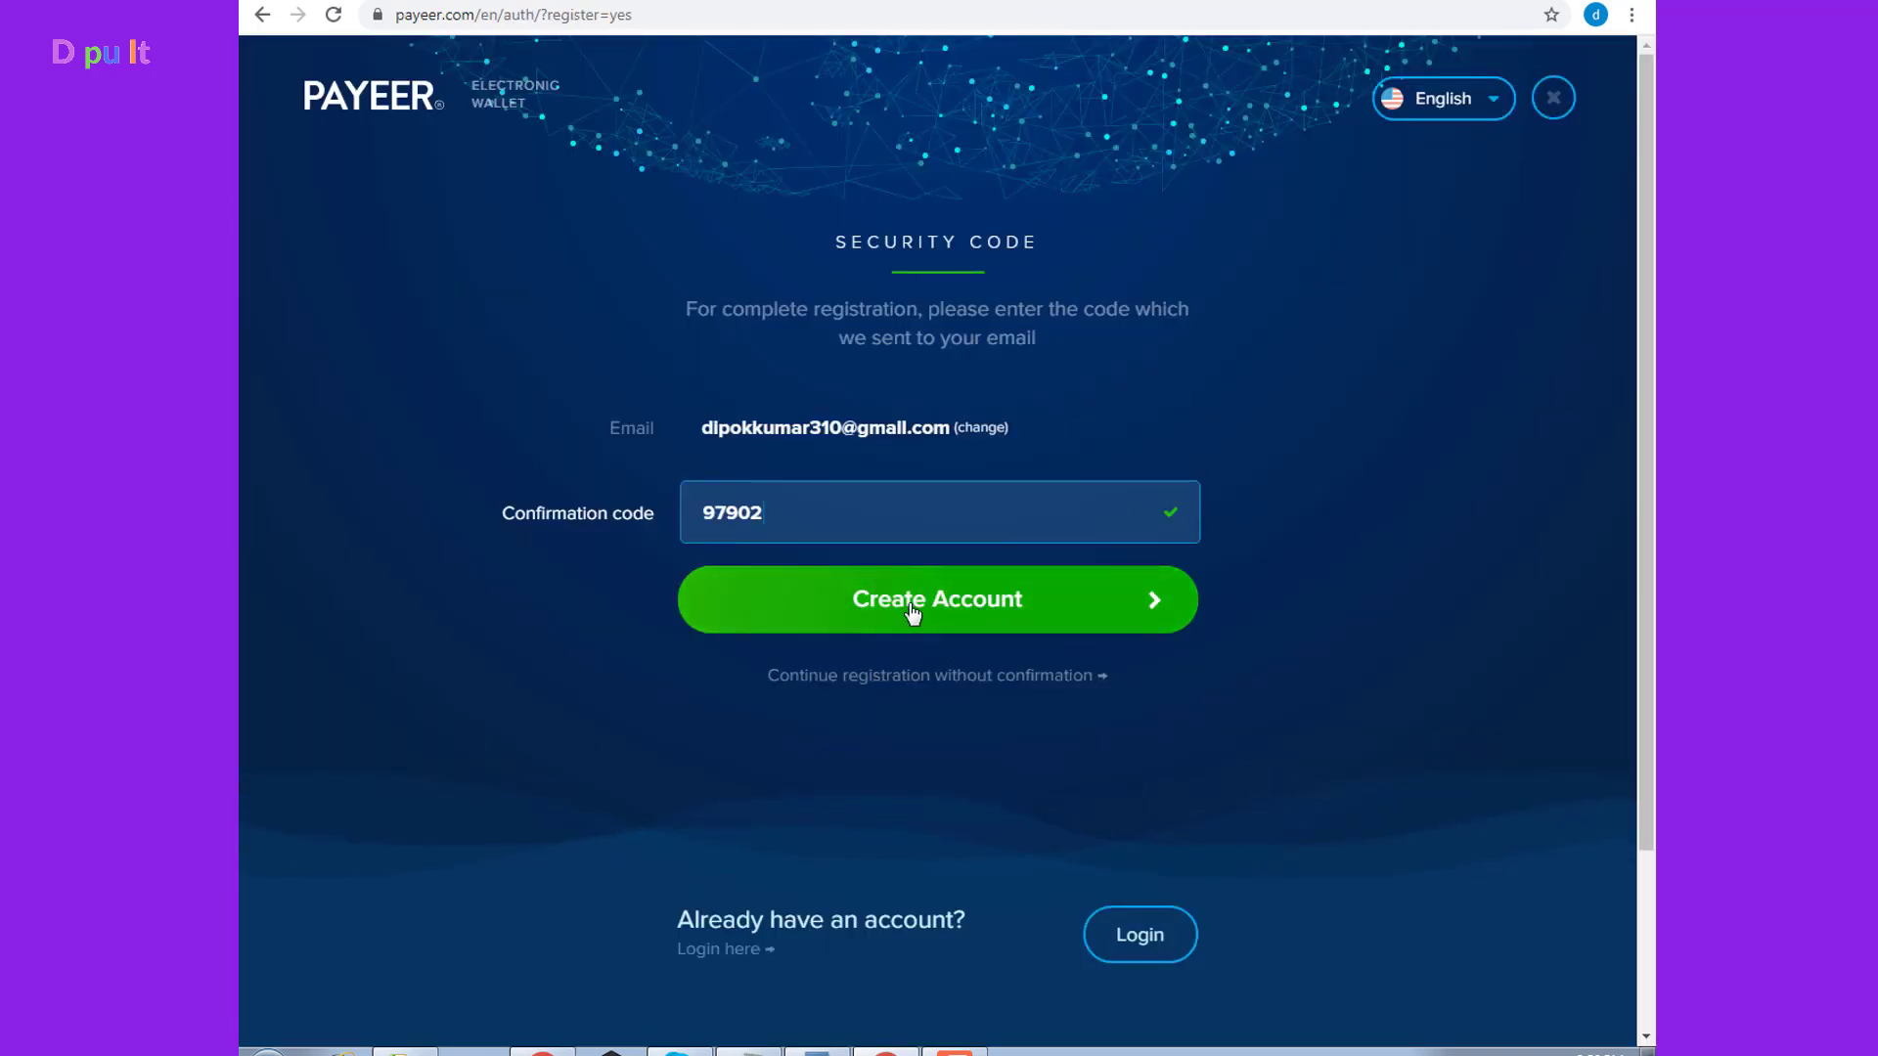
click(1007, 604)
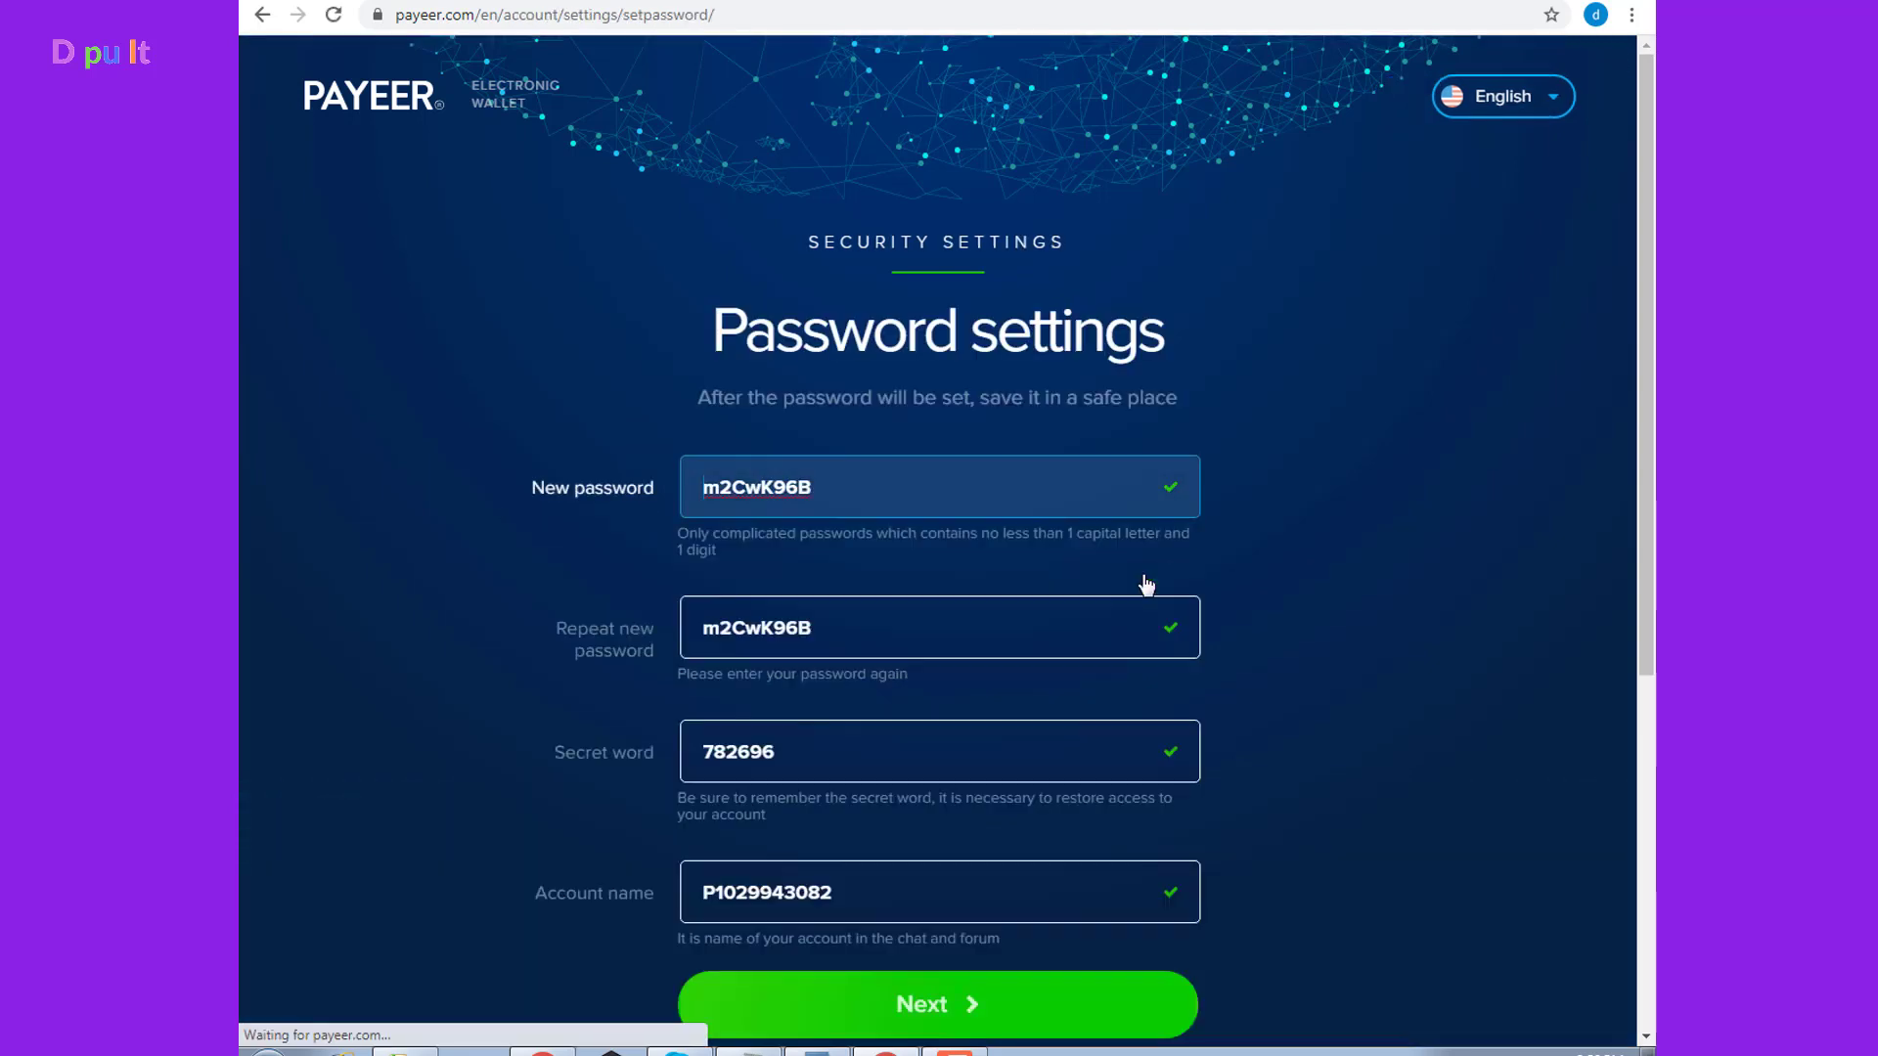
scroll(783, 565, down, 1)
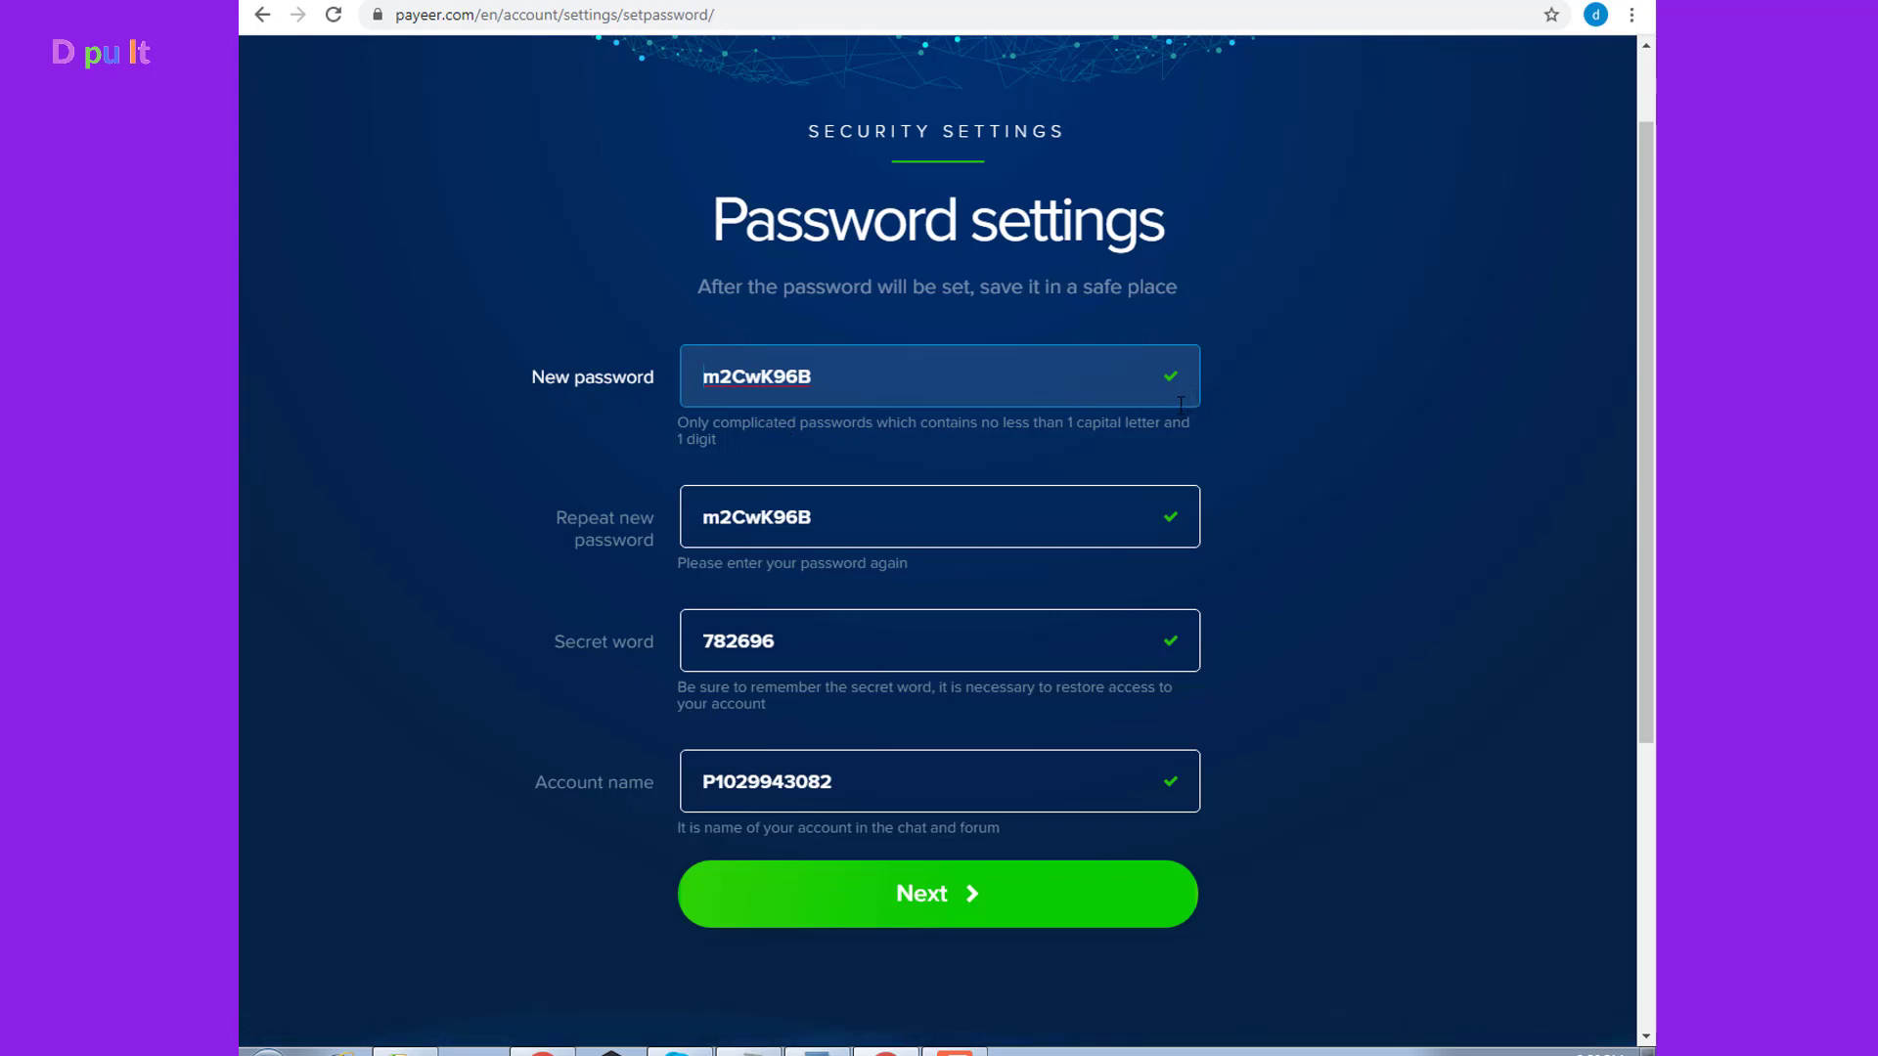
Save a Lightshot screenshot of the password settings form
key(Print)
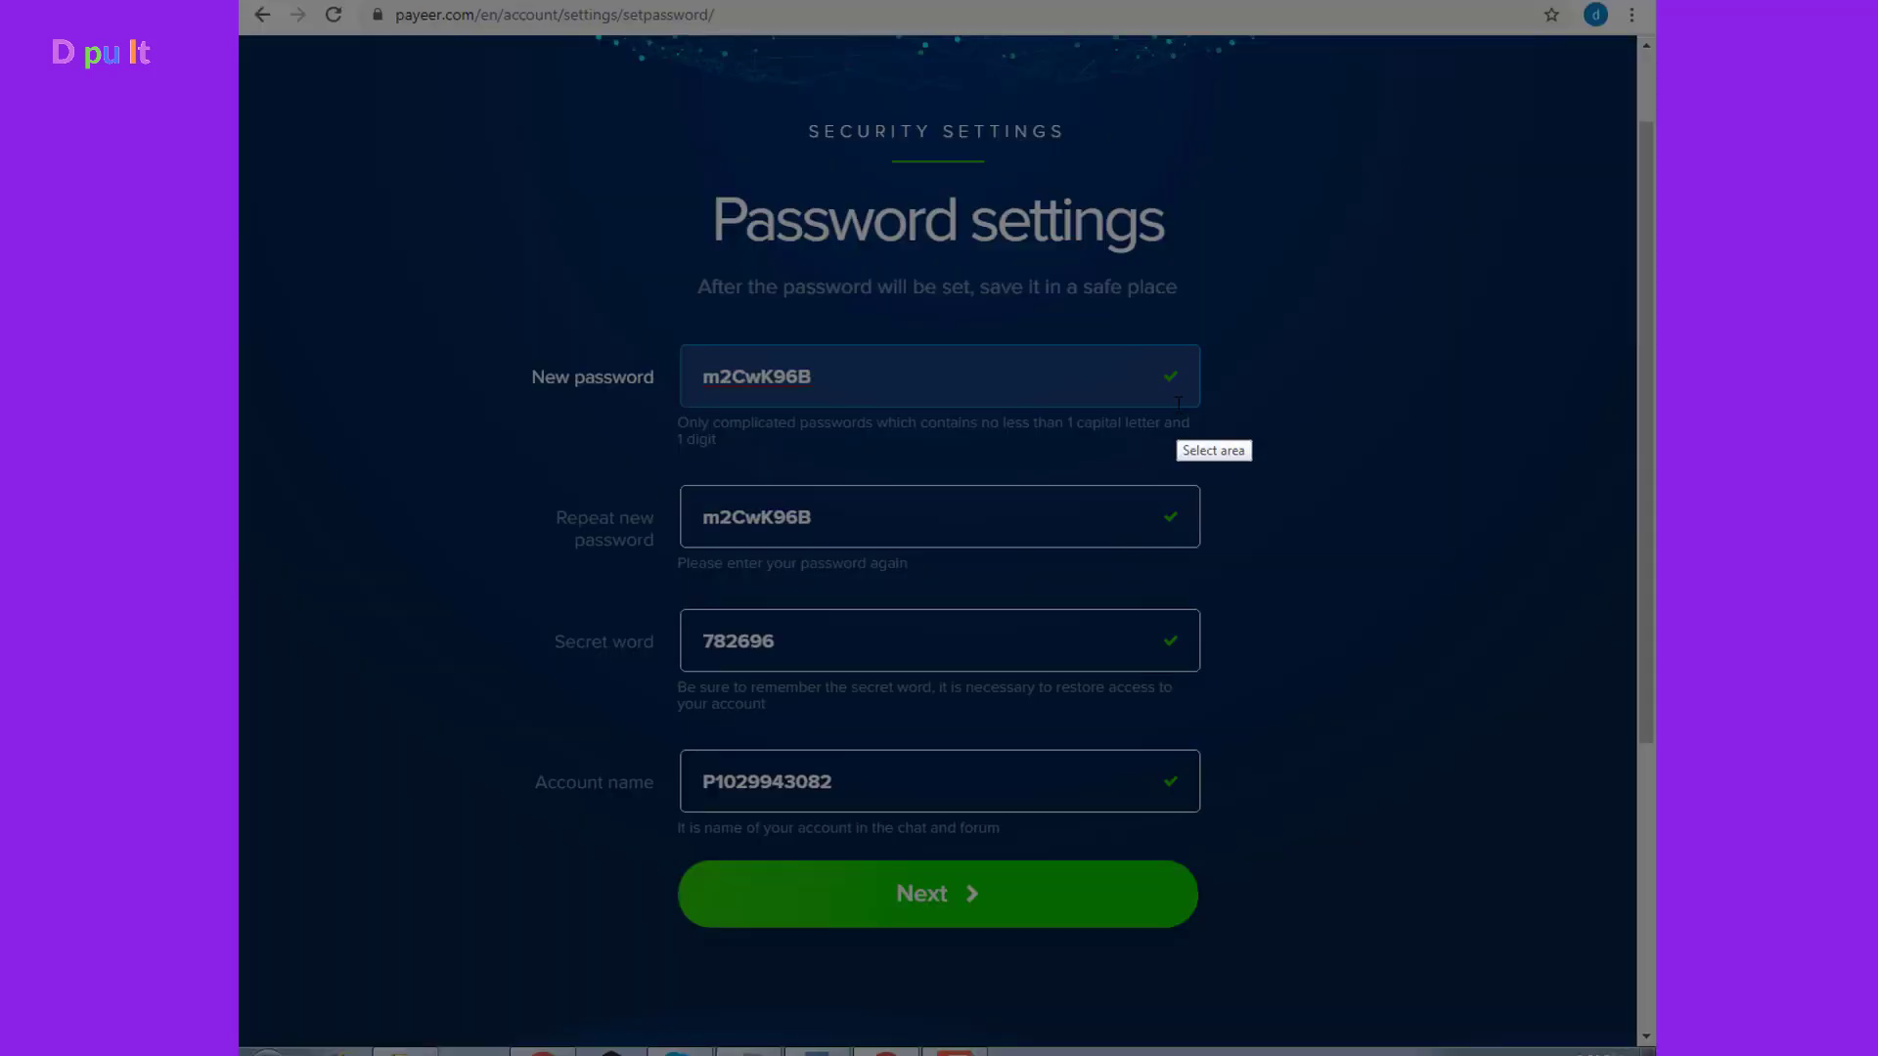
drag(449, 138, 1296, 1013)
click(1244, 1033)
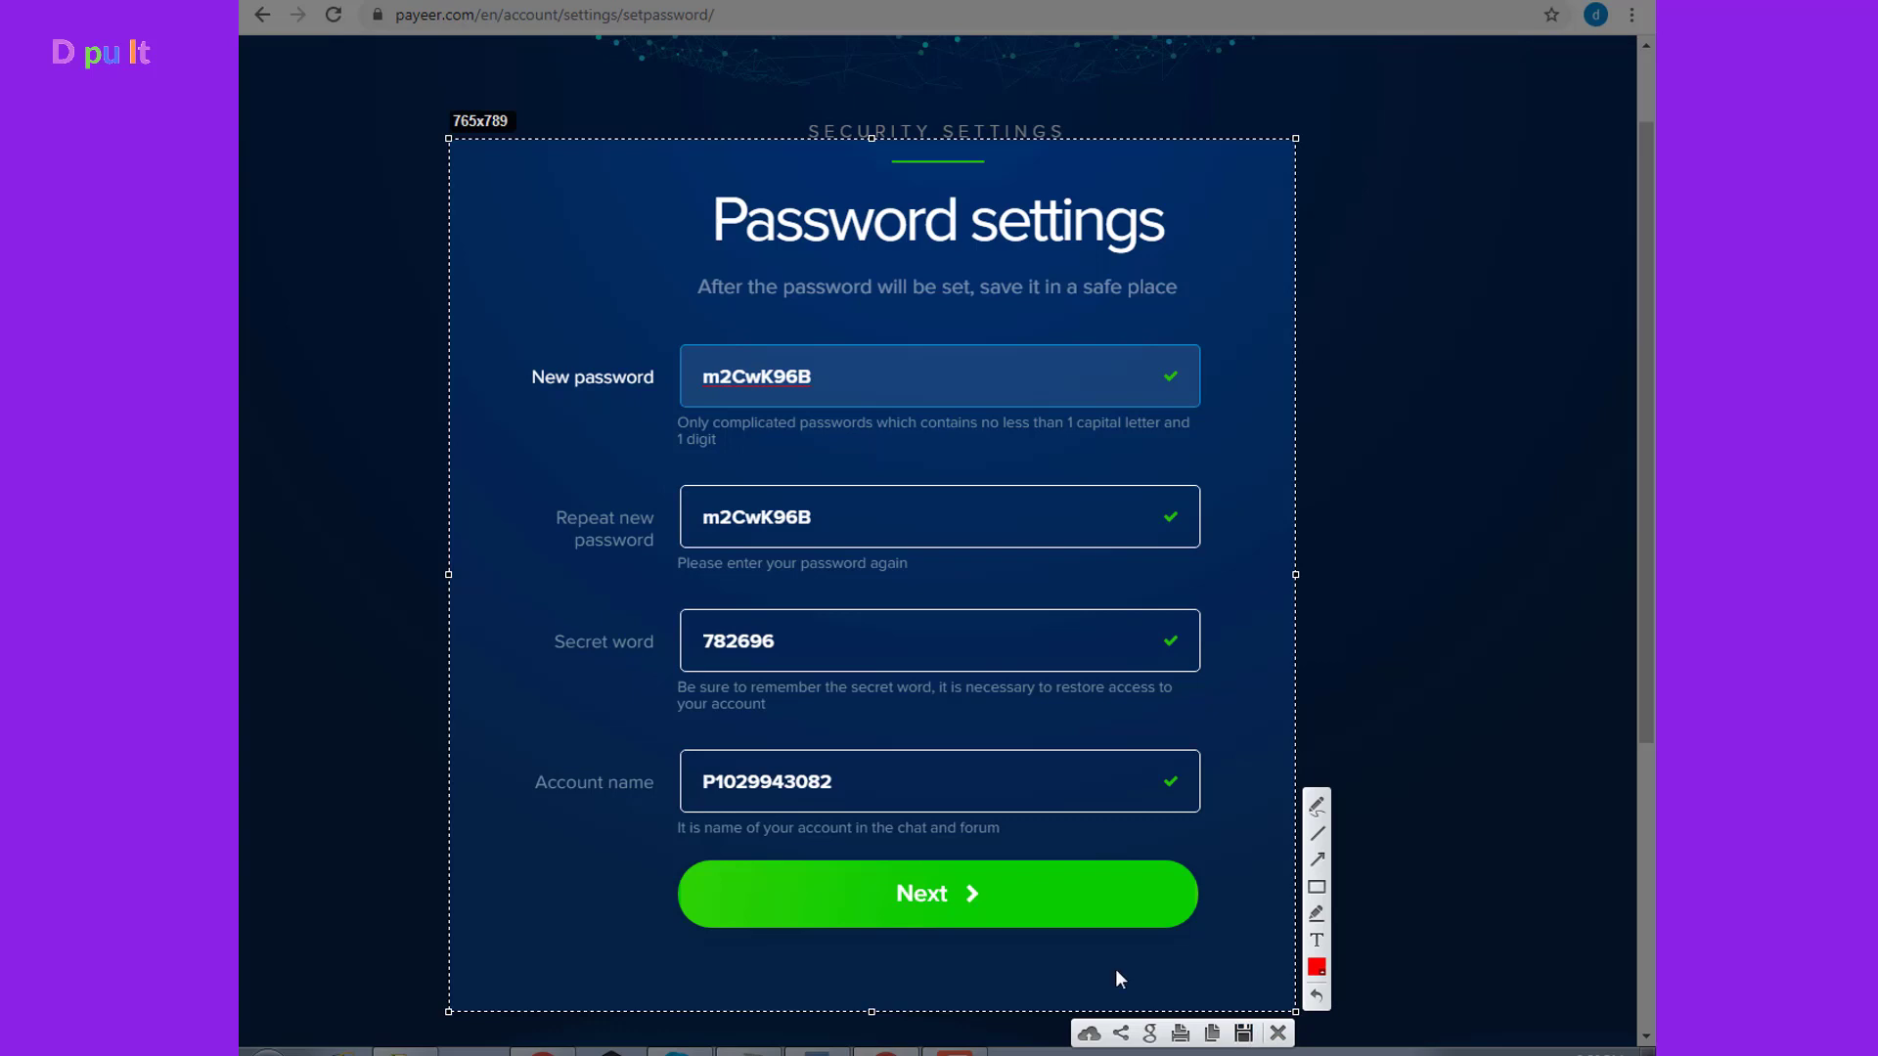
click(809, 367)
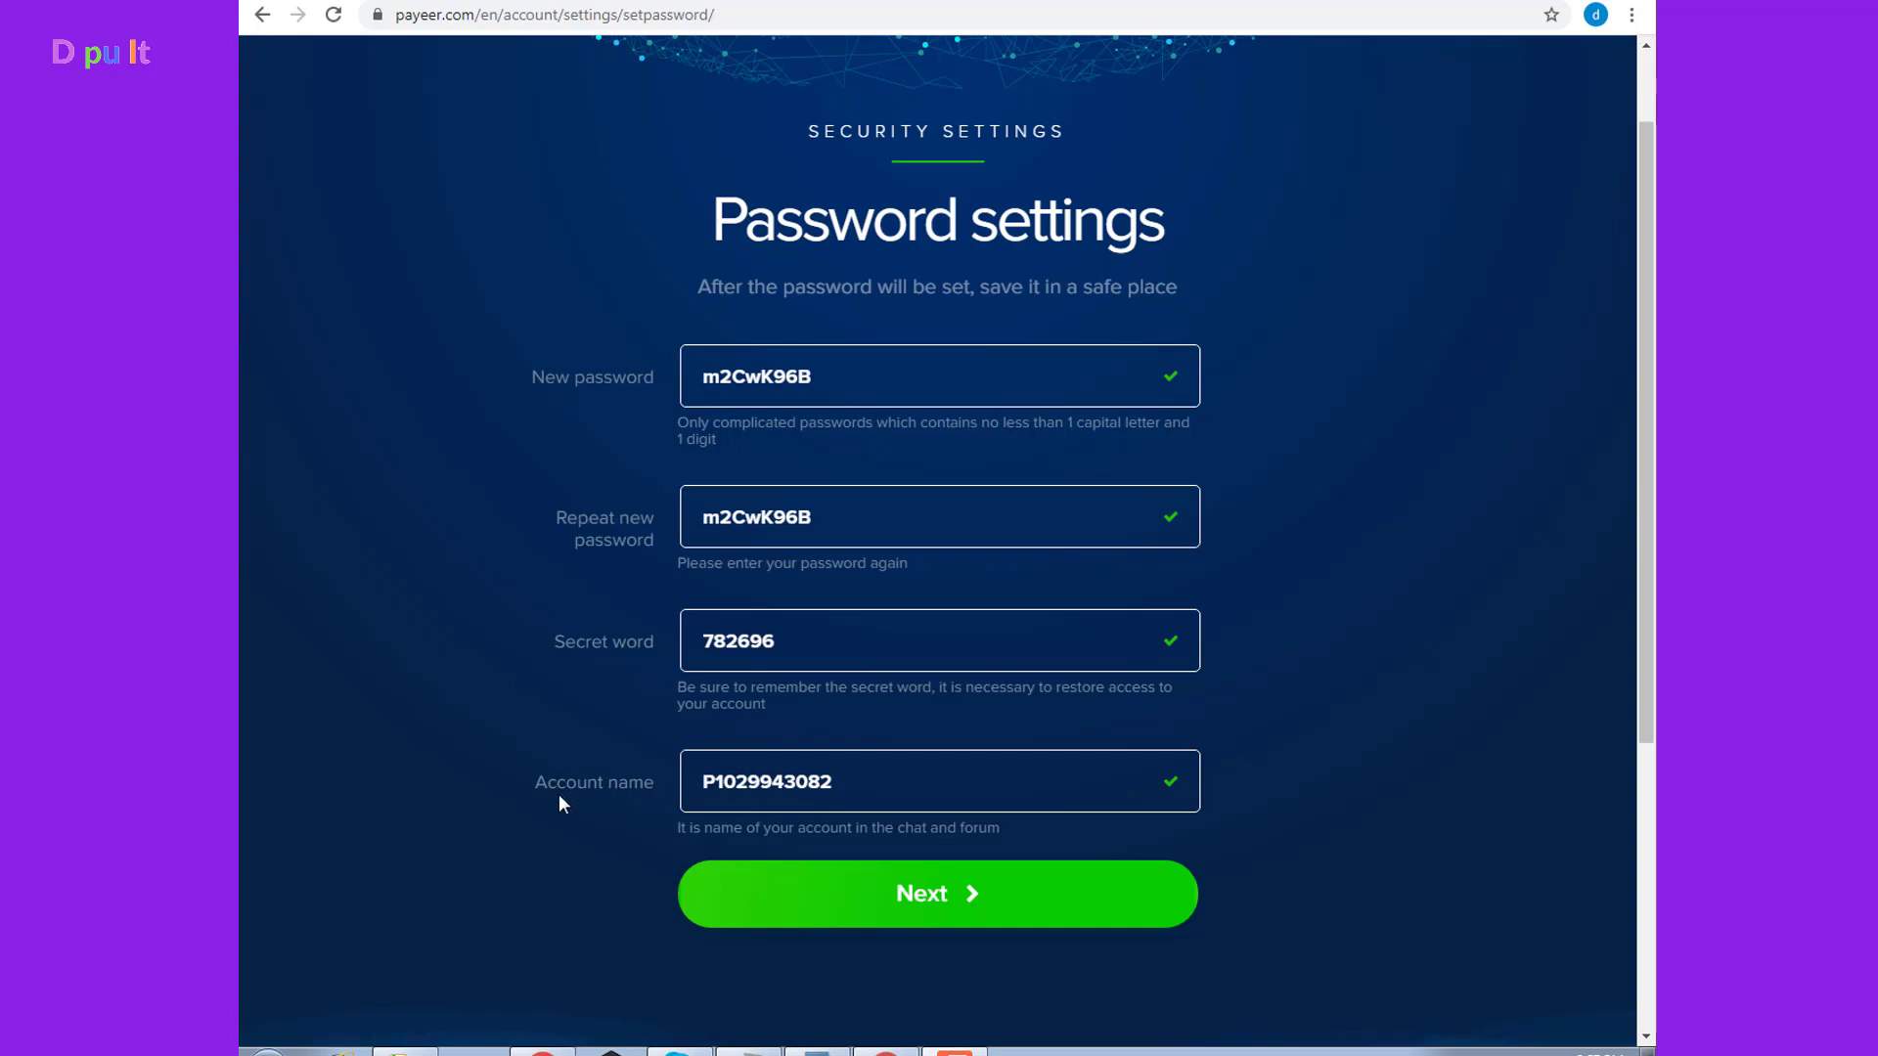
Review the account name and accept the password settings
drag(857, 787, 704, 785)
click(608, 830)
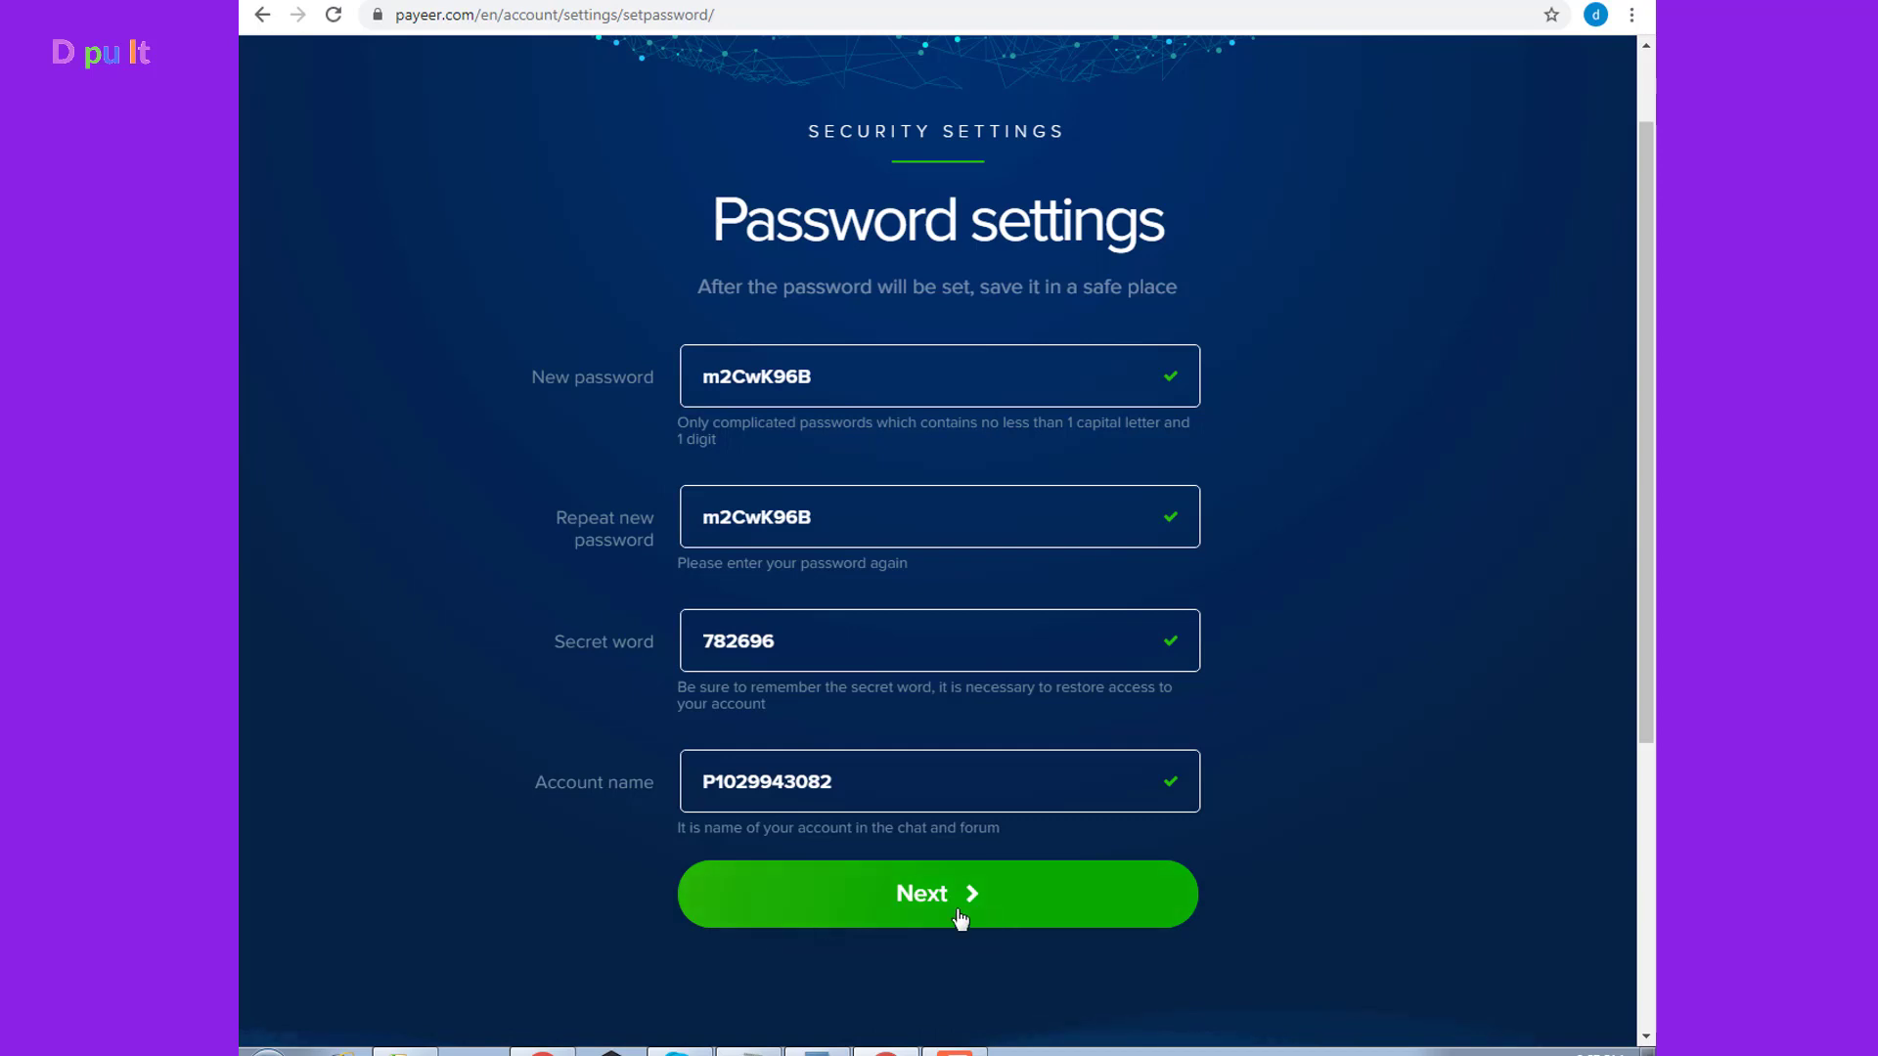
click(929, 915)
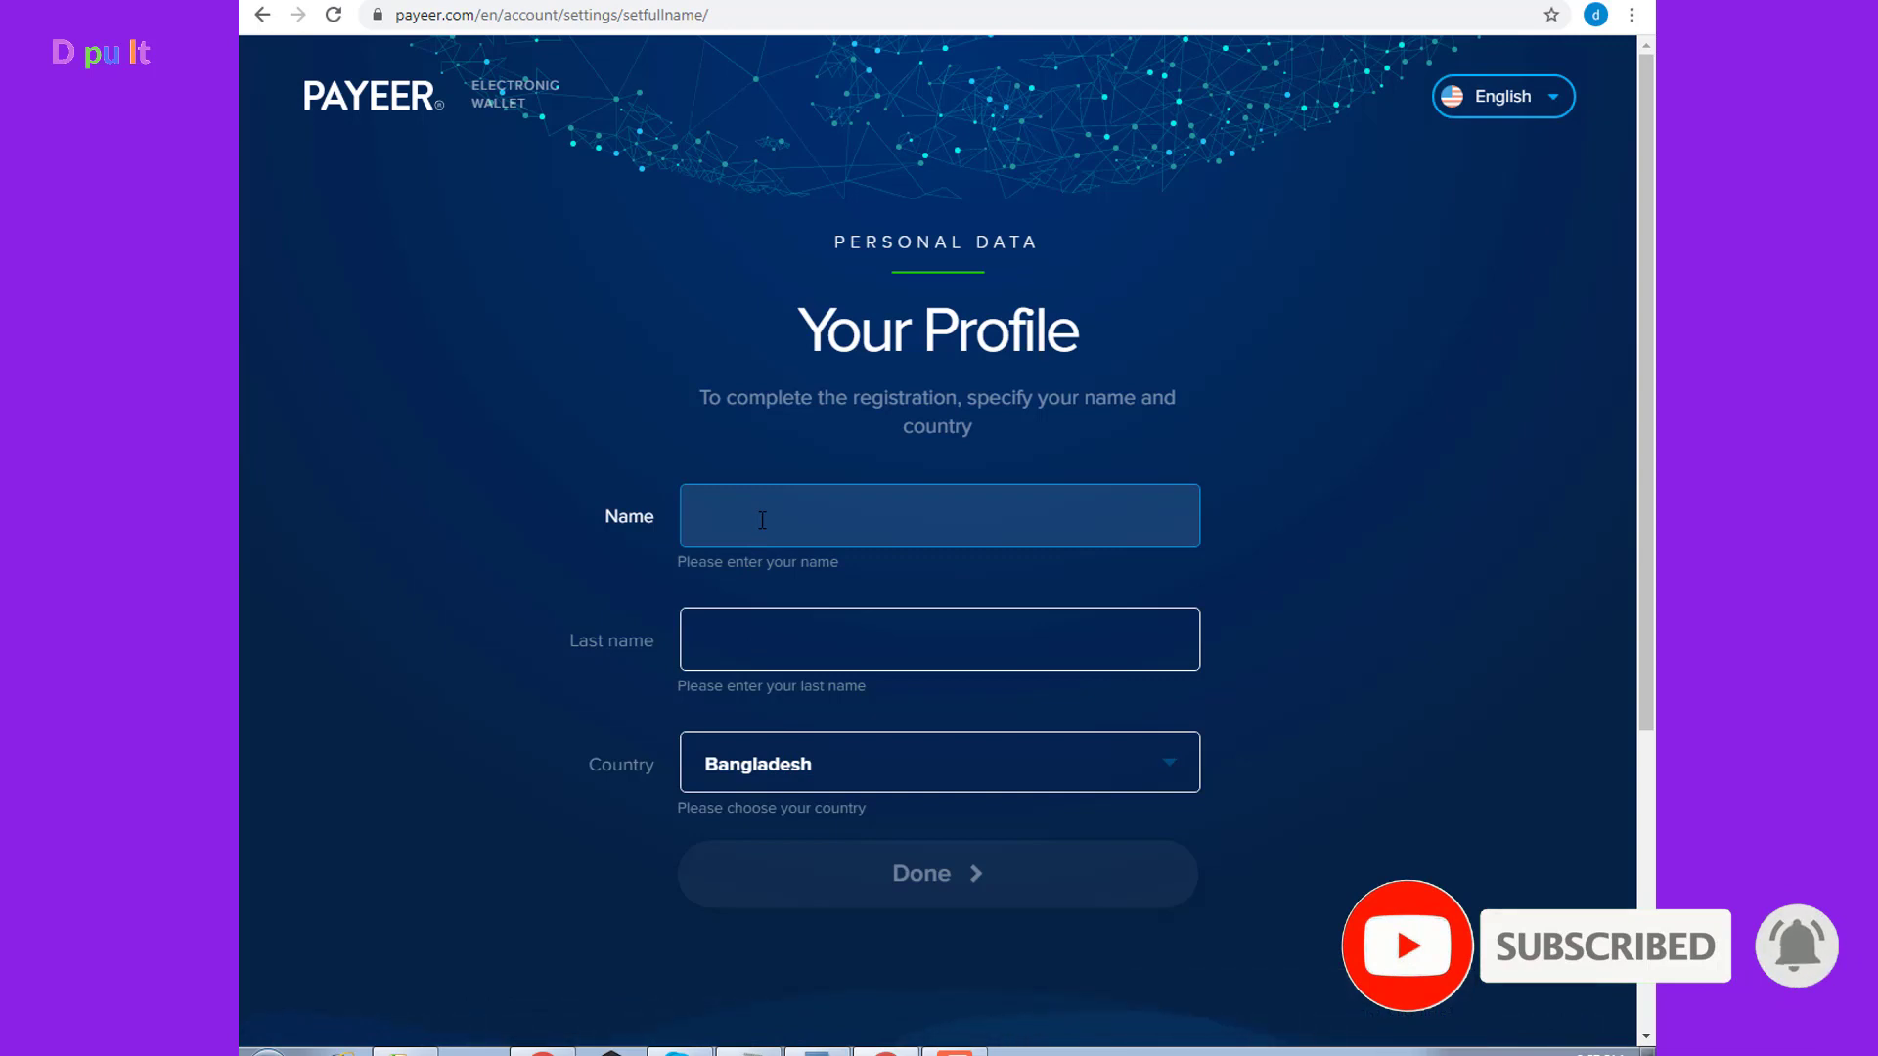
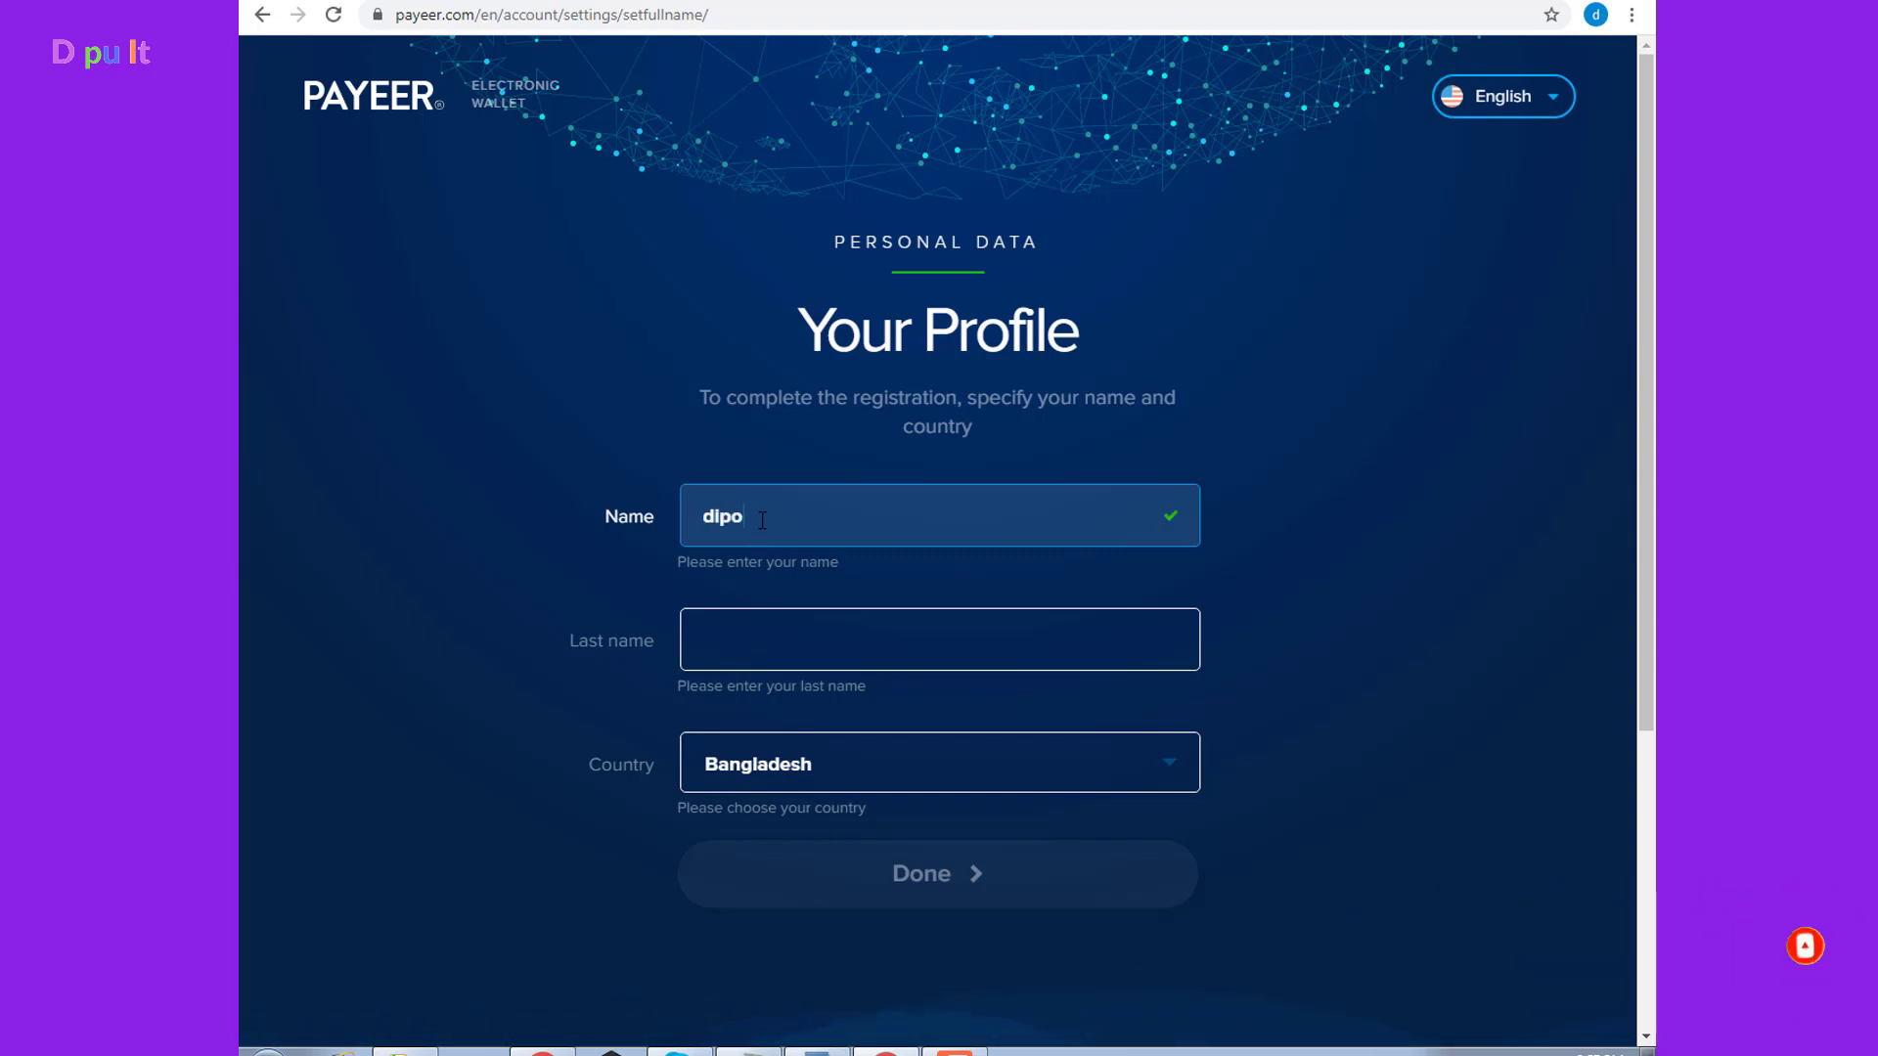
Fill in the profile's first and last name, keep Bangladesh as country, and finish
click(746, 639)
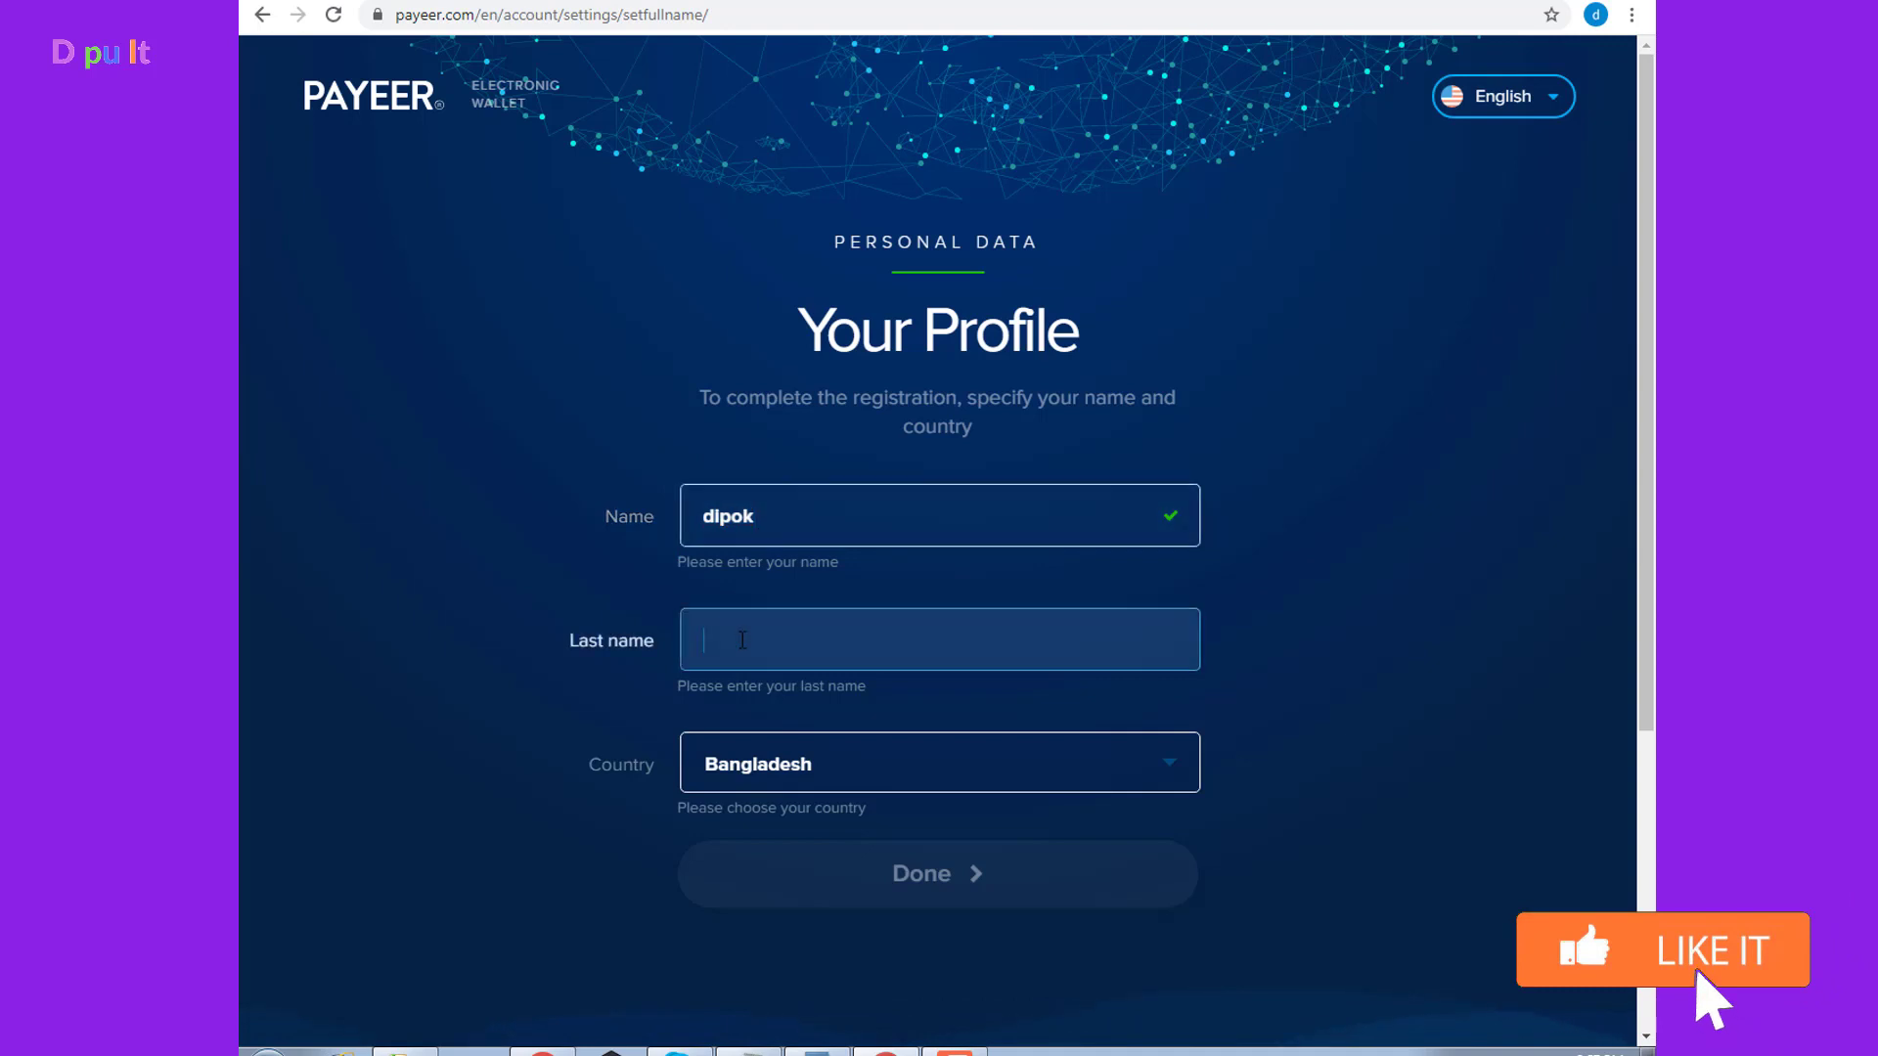
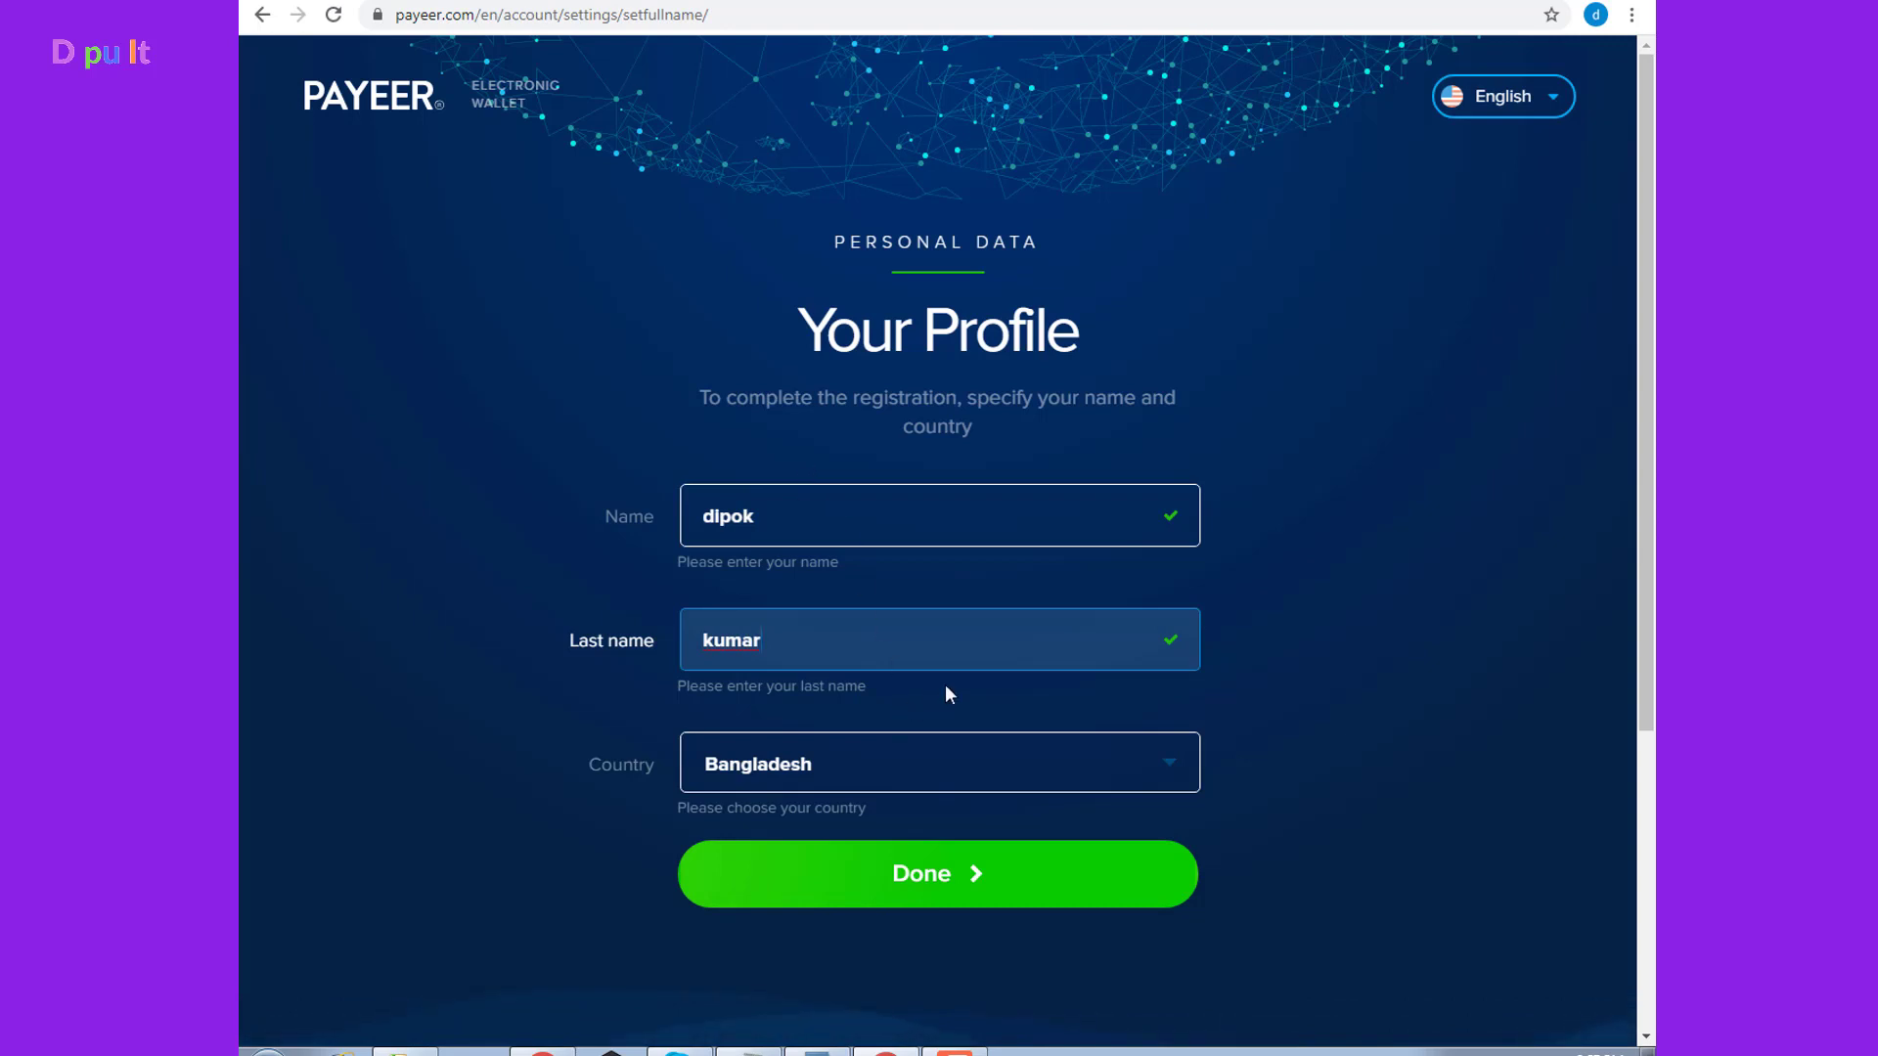
click(937, 871)
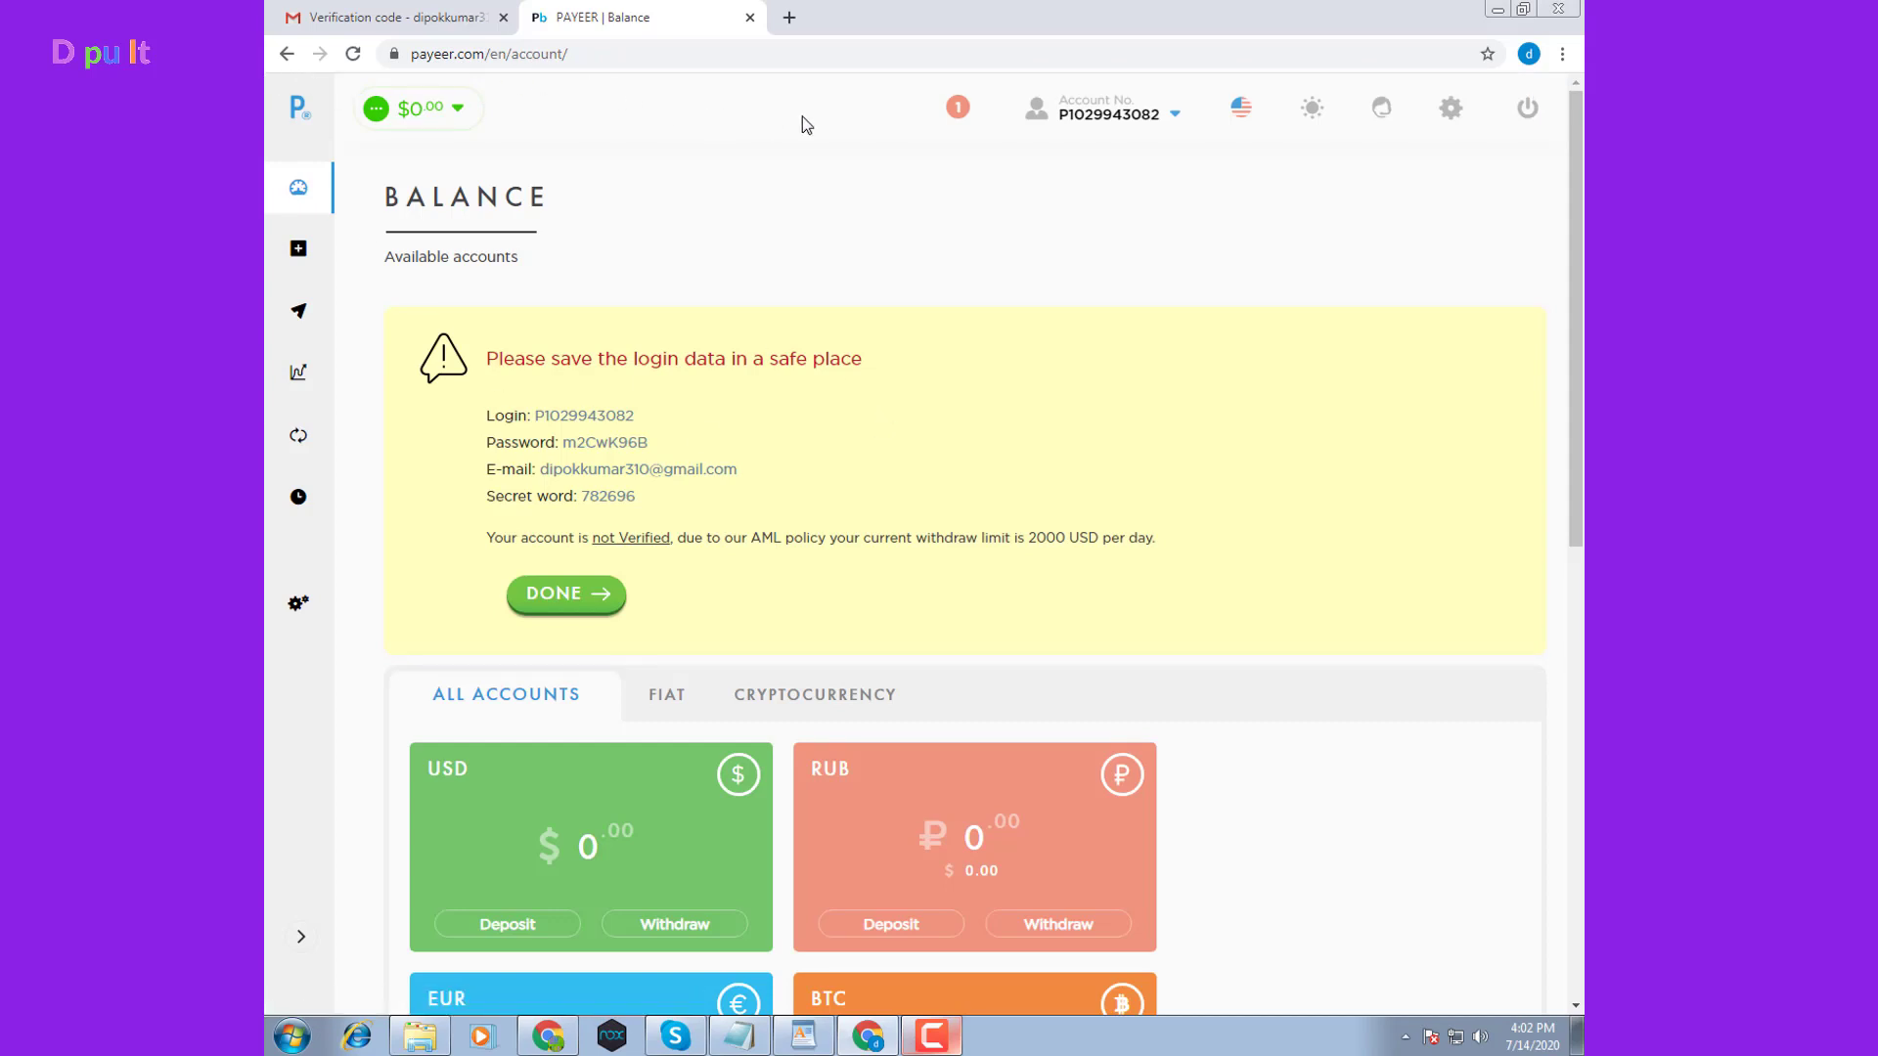
Check the account details summary and the saved Login and Secret word values
click(1110, 110)
click(1207, 405)
drag(596, 415, 538, 412)
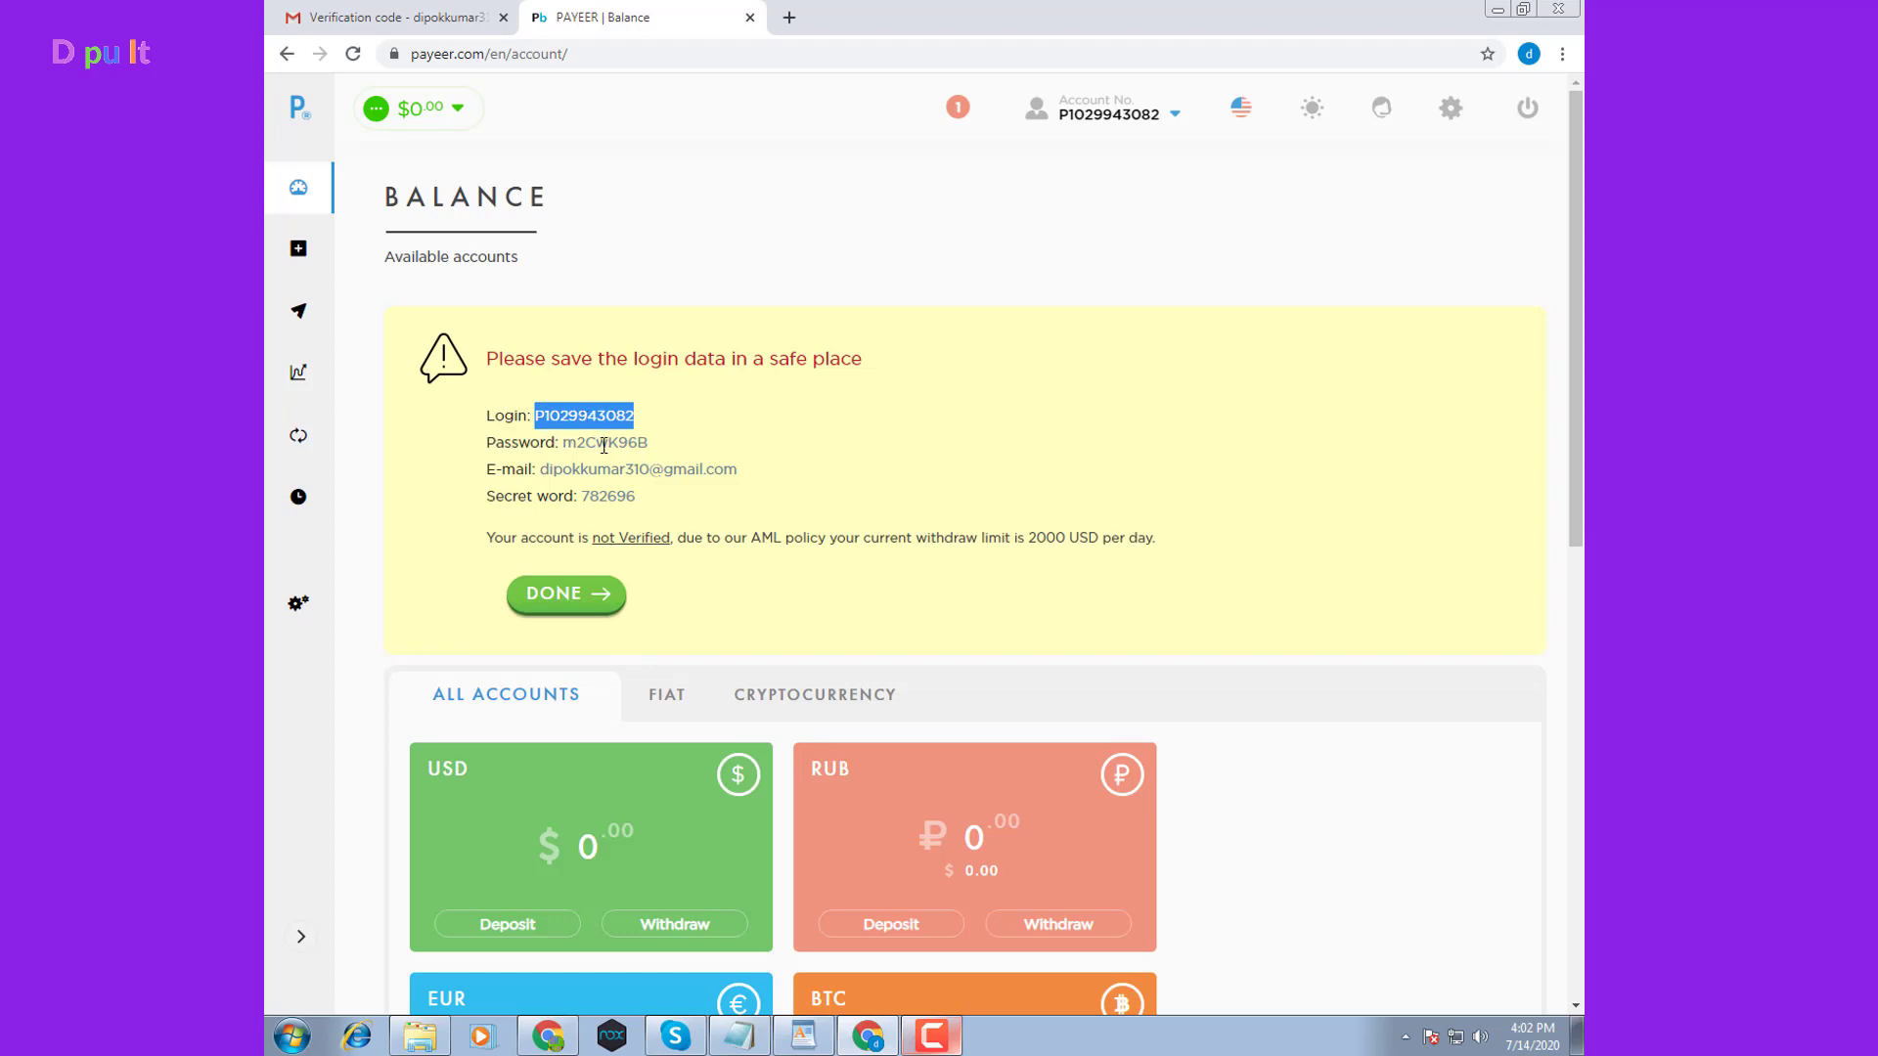
click(668, 458)
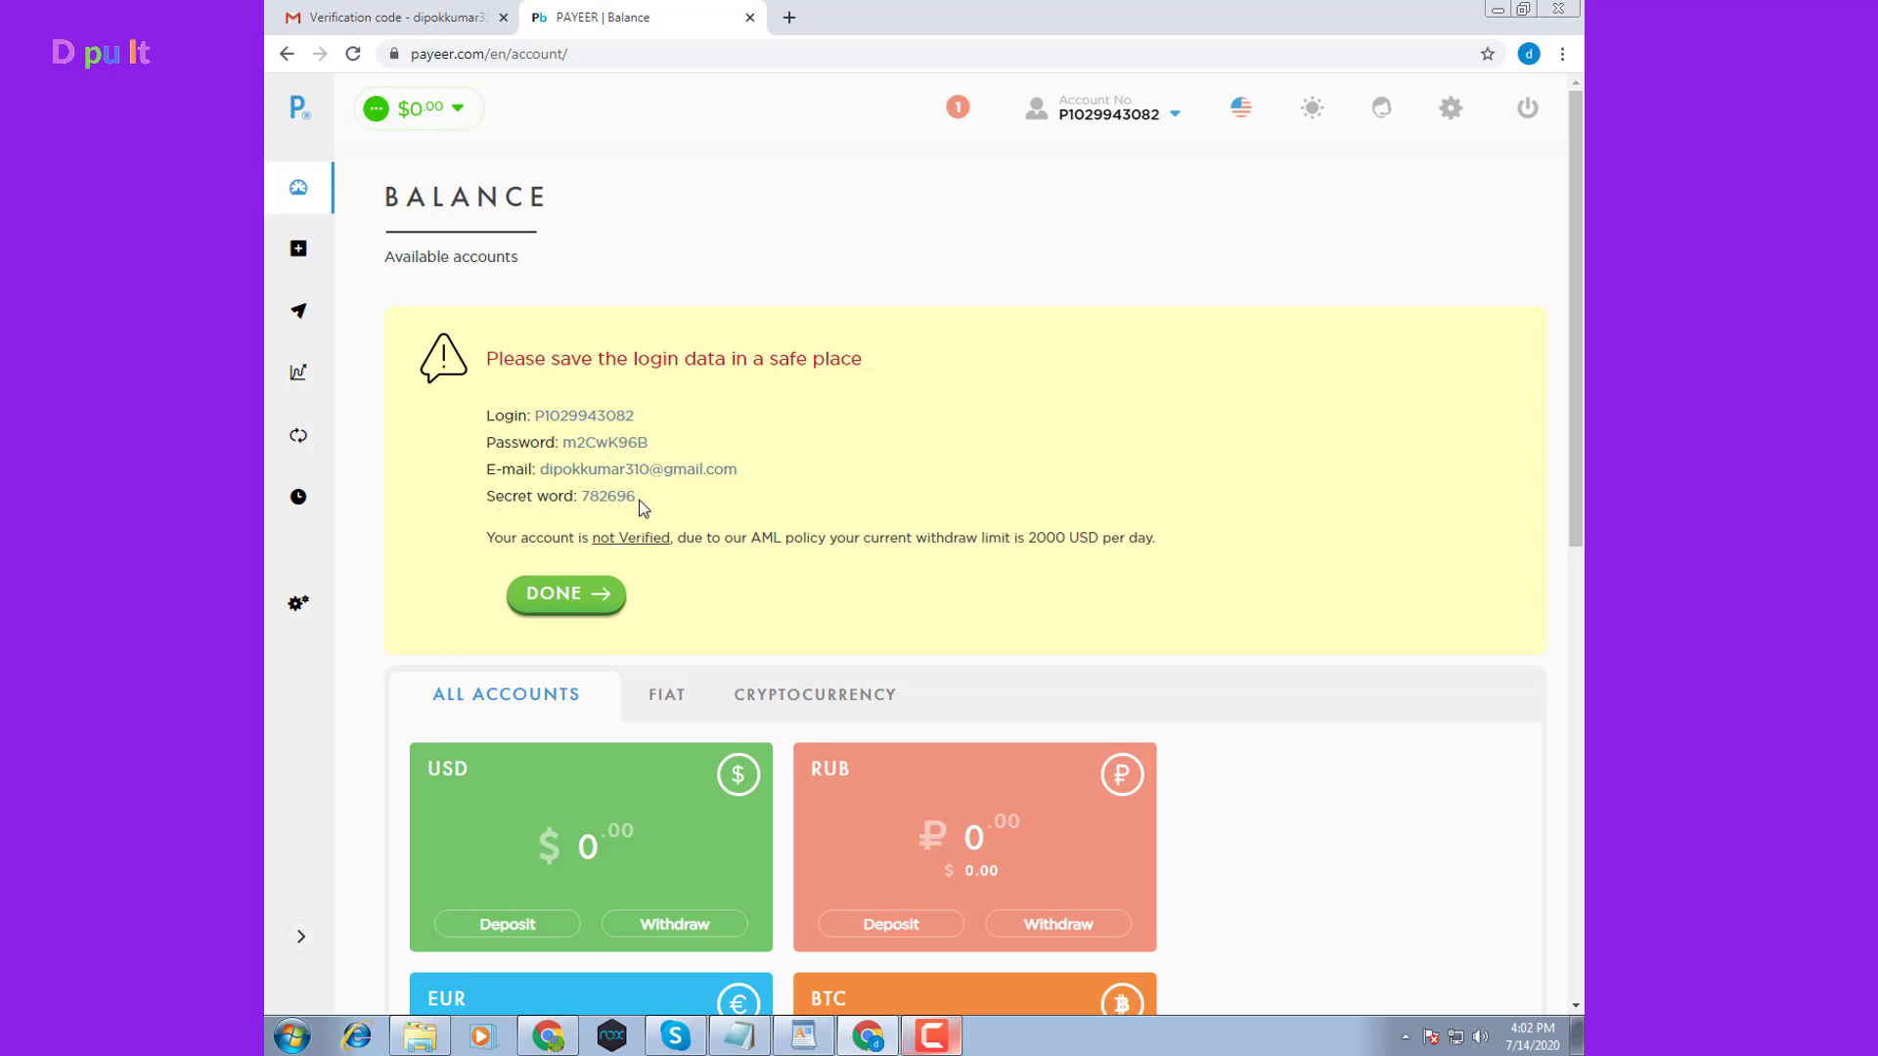
drag(640, 499, 592, 503)
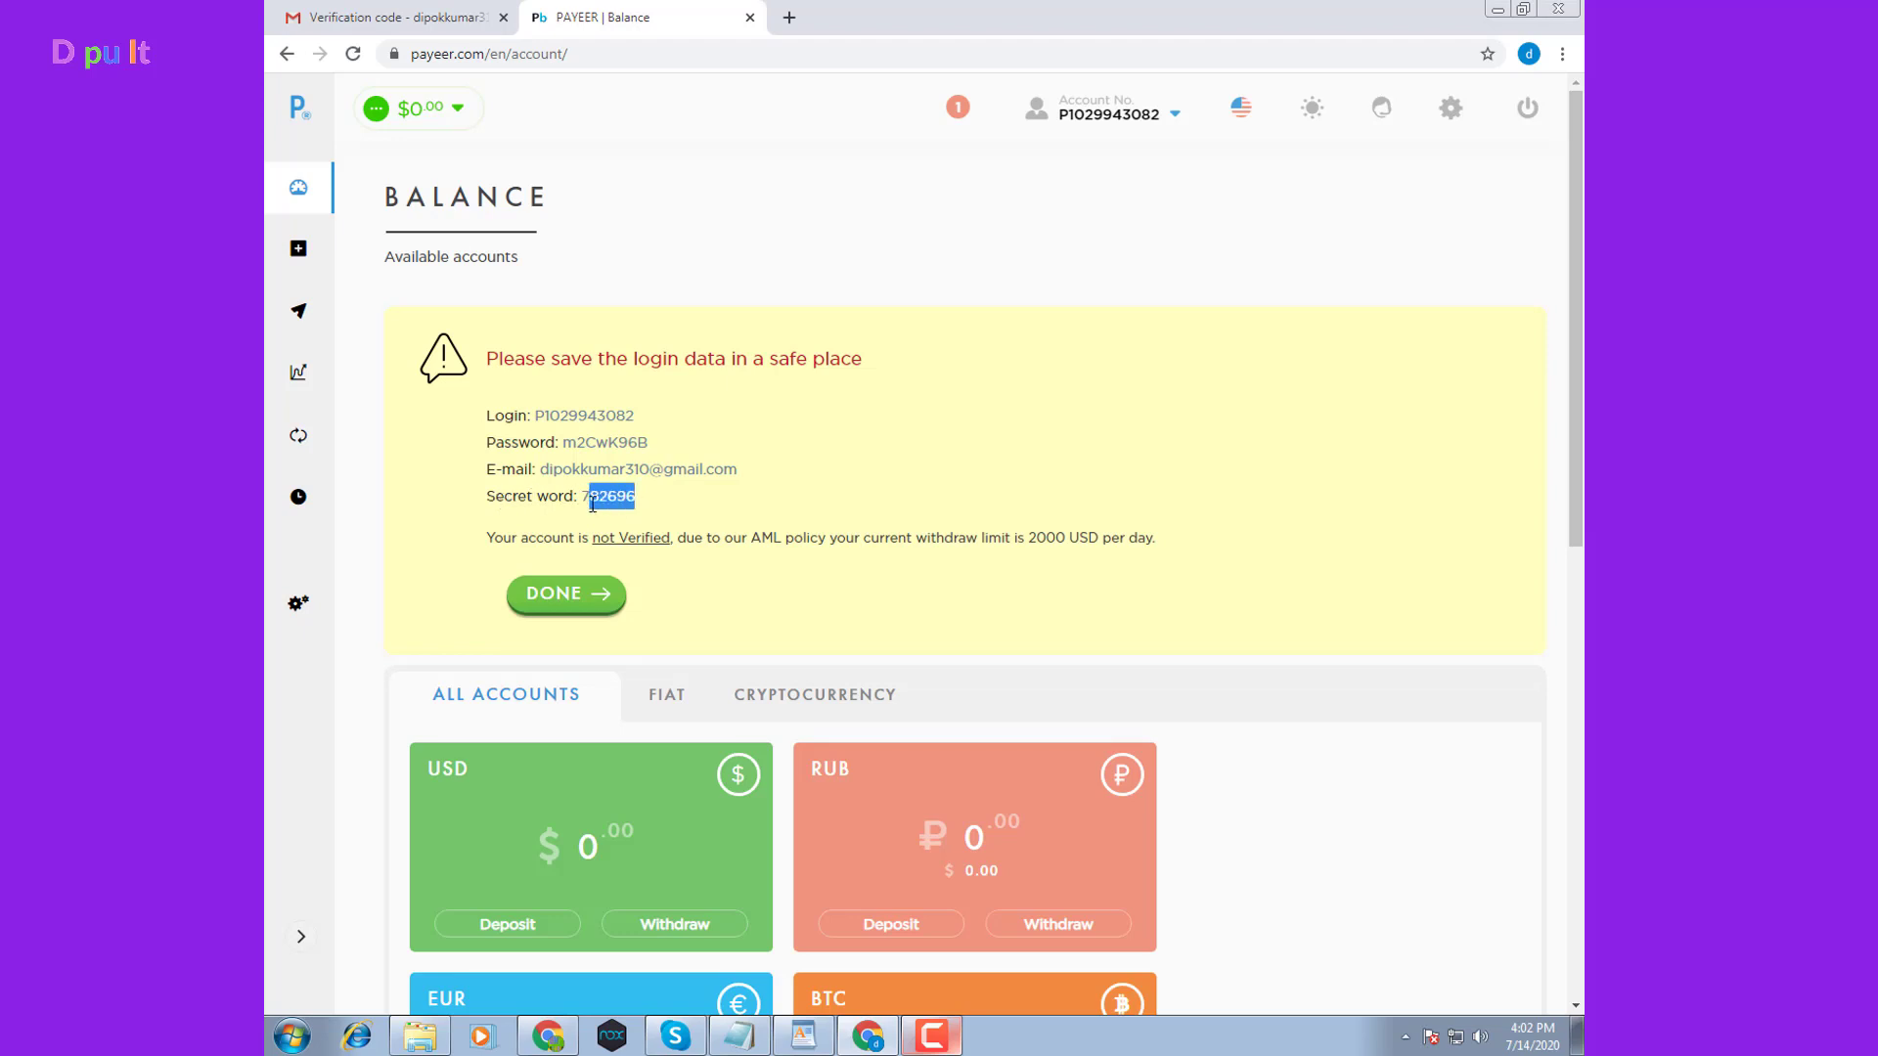
click(734, 505)
Scroll through the zero-balance currency cards from USD to XRP and back up
scroll(690, 586, down, 2)
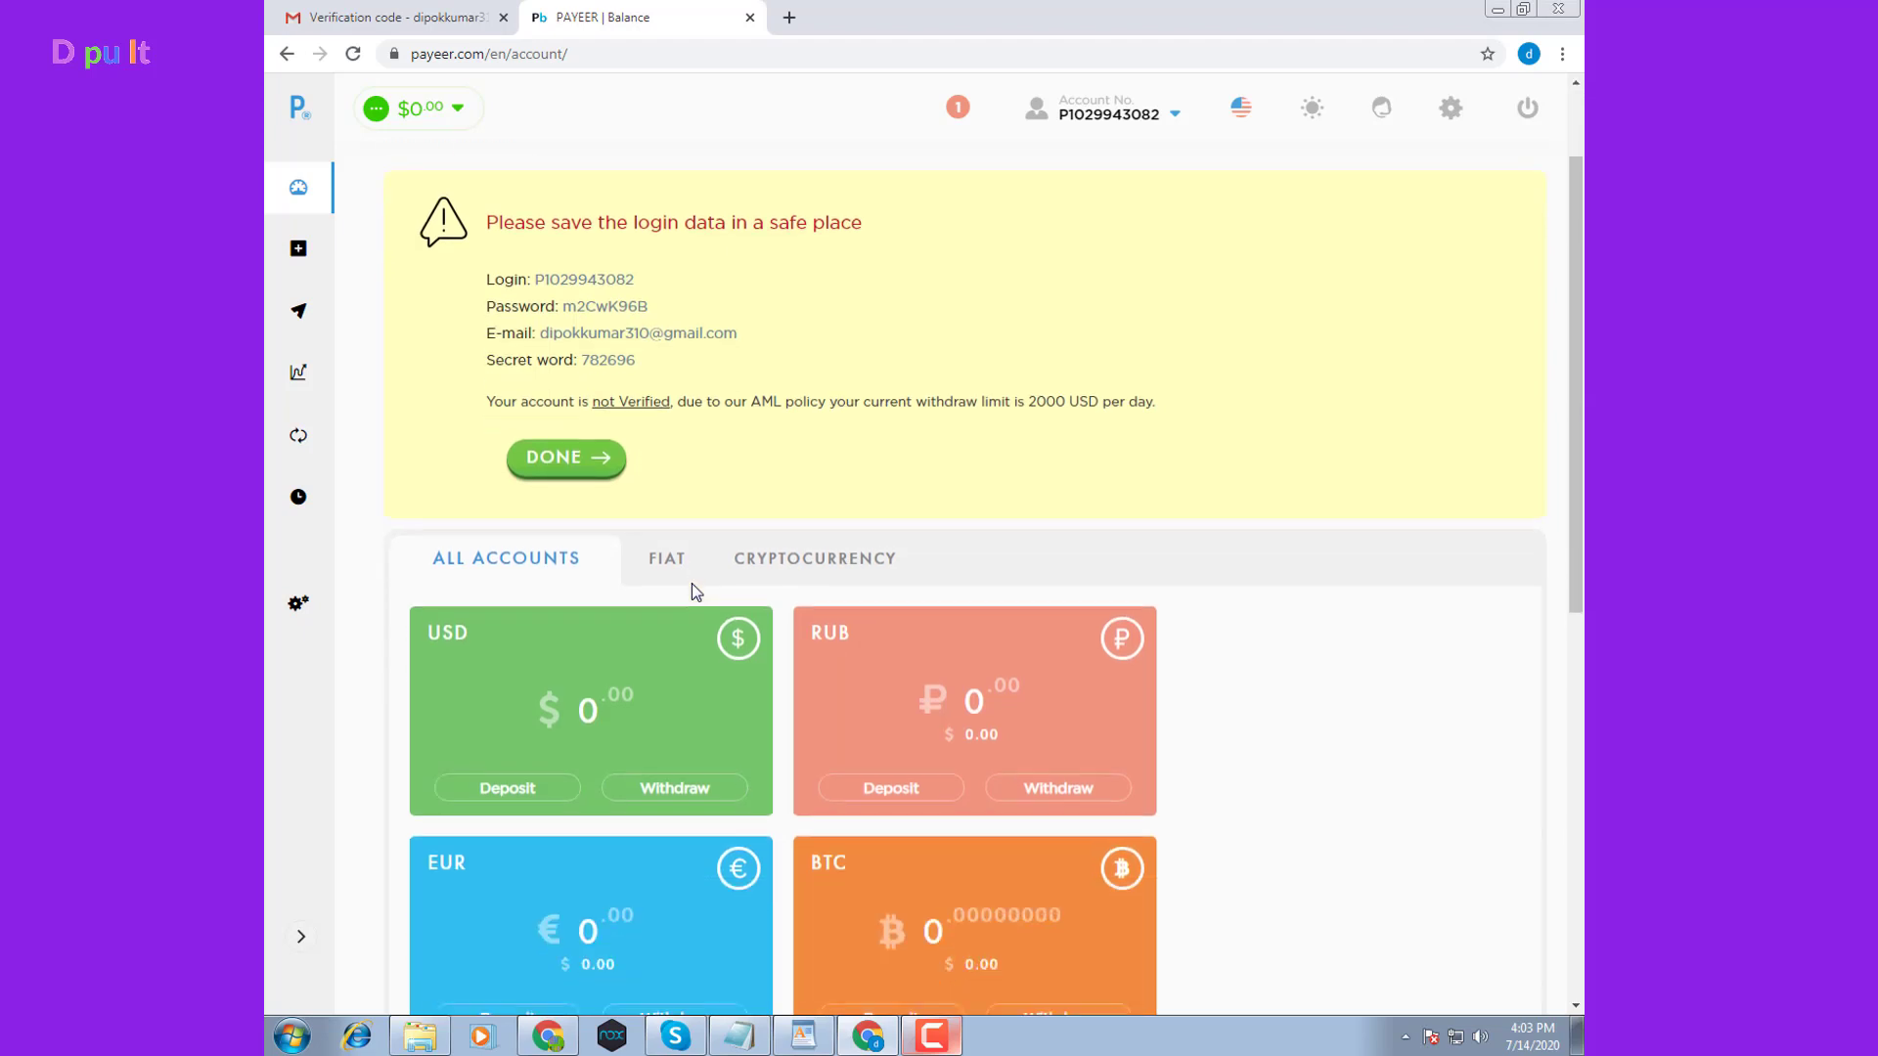
scroll(733, 644, down, 1)
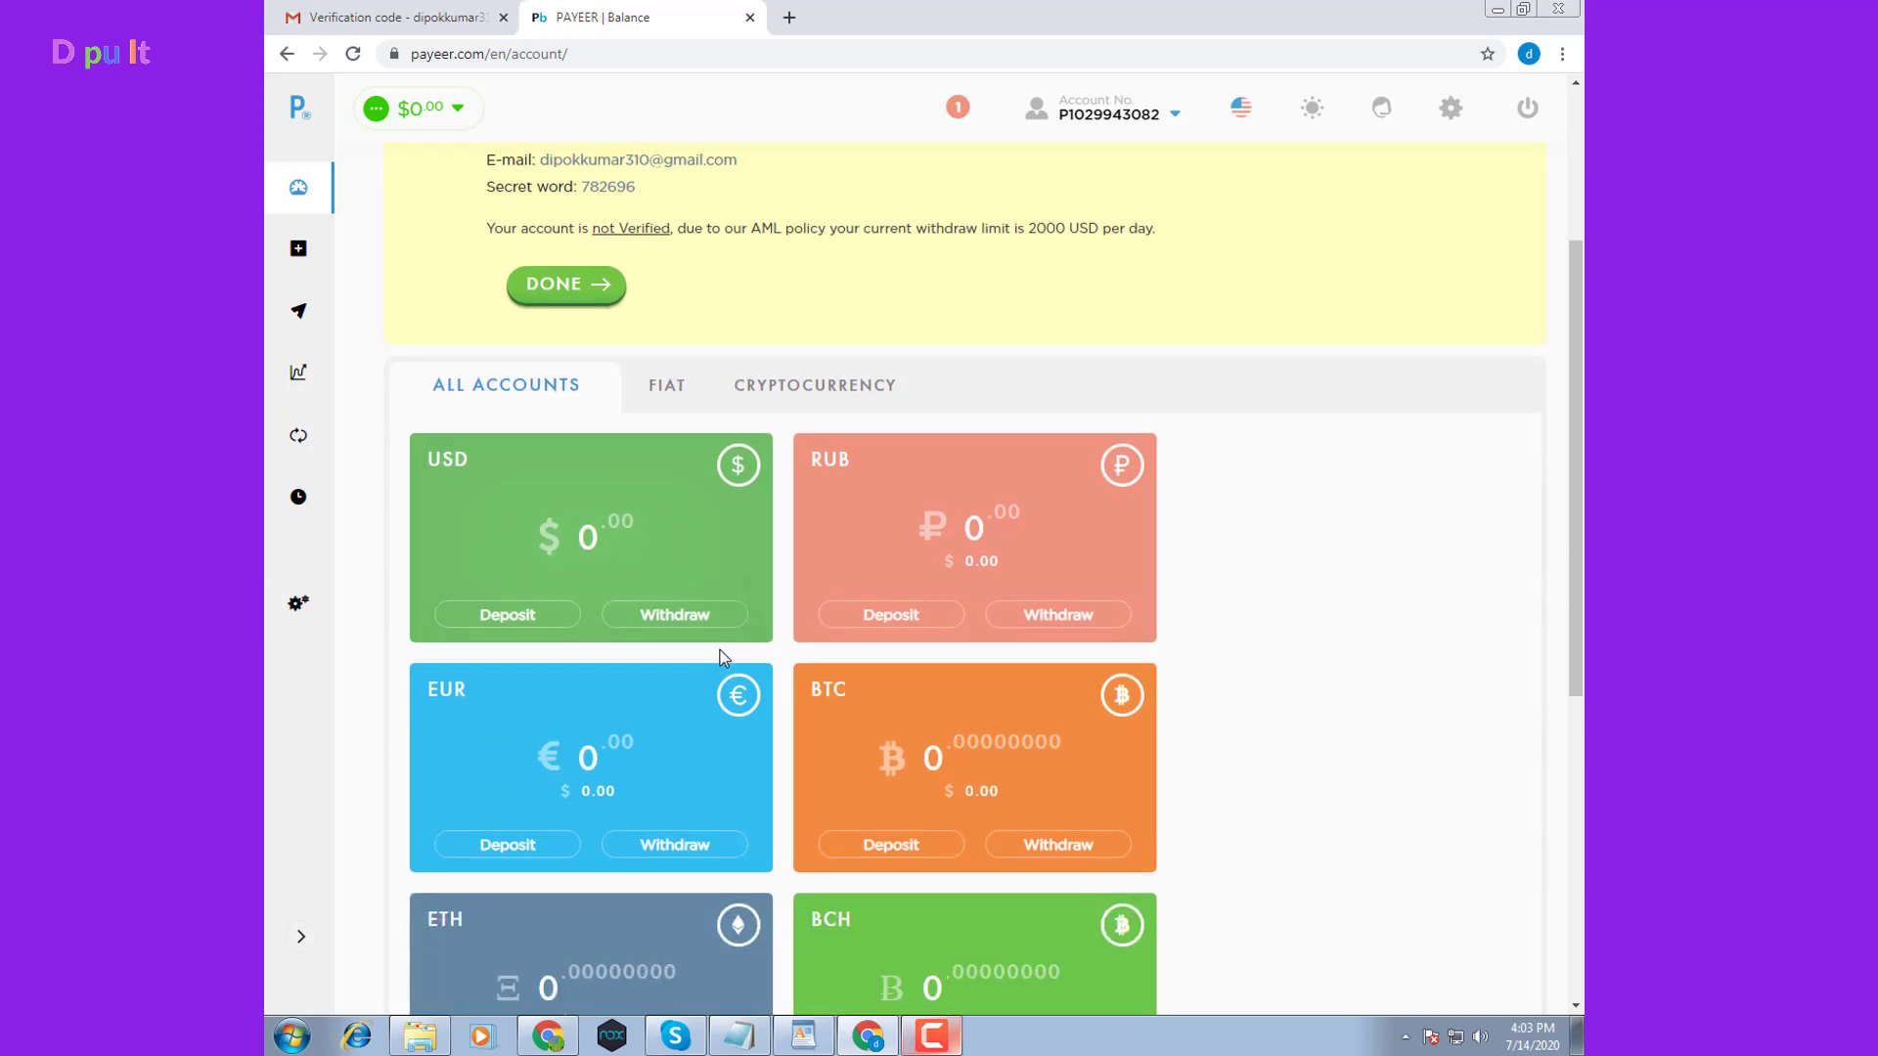
scroll(817, 584, down, 2)
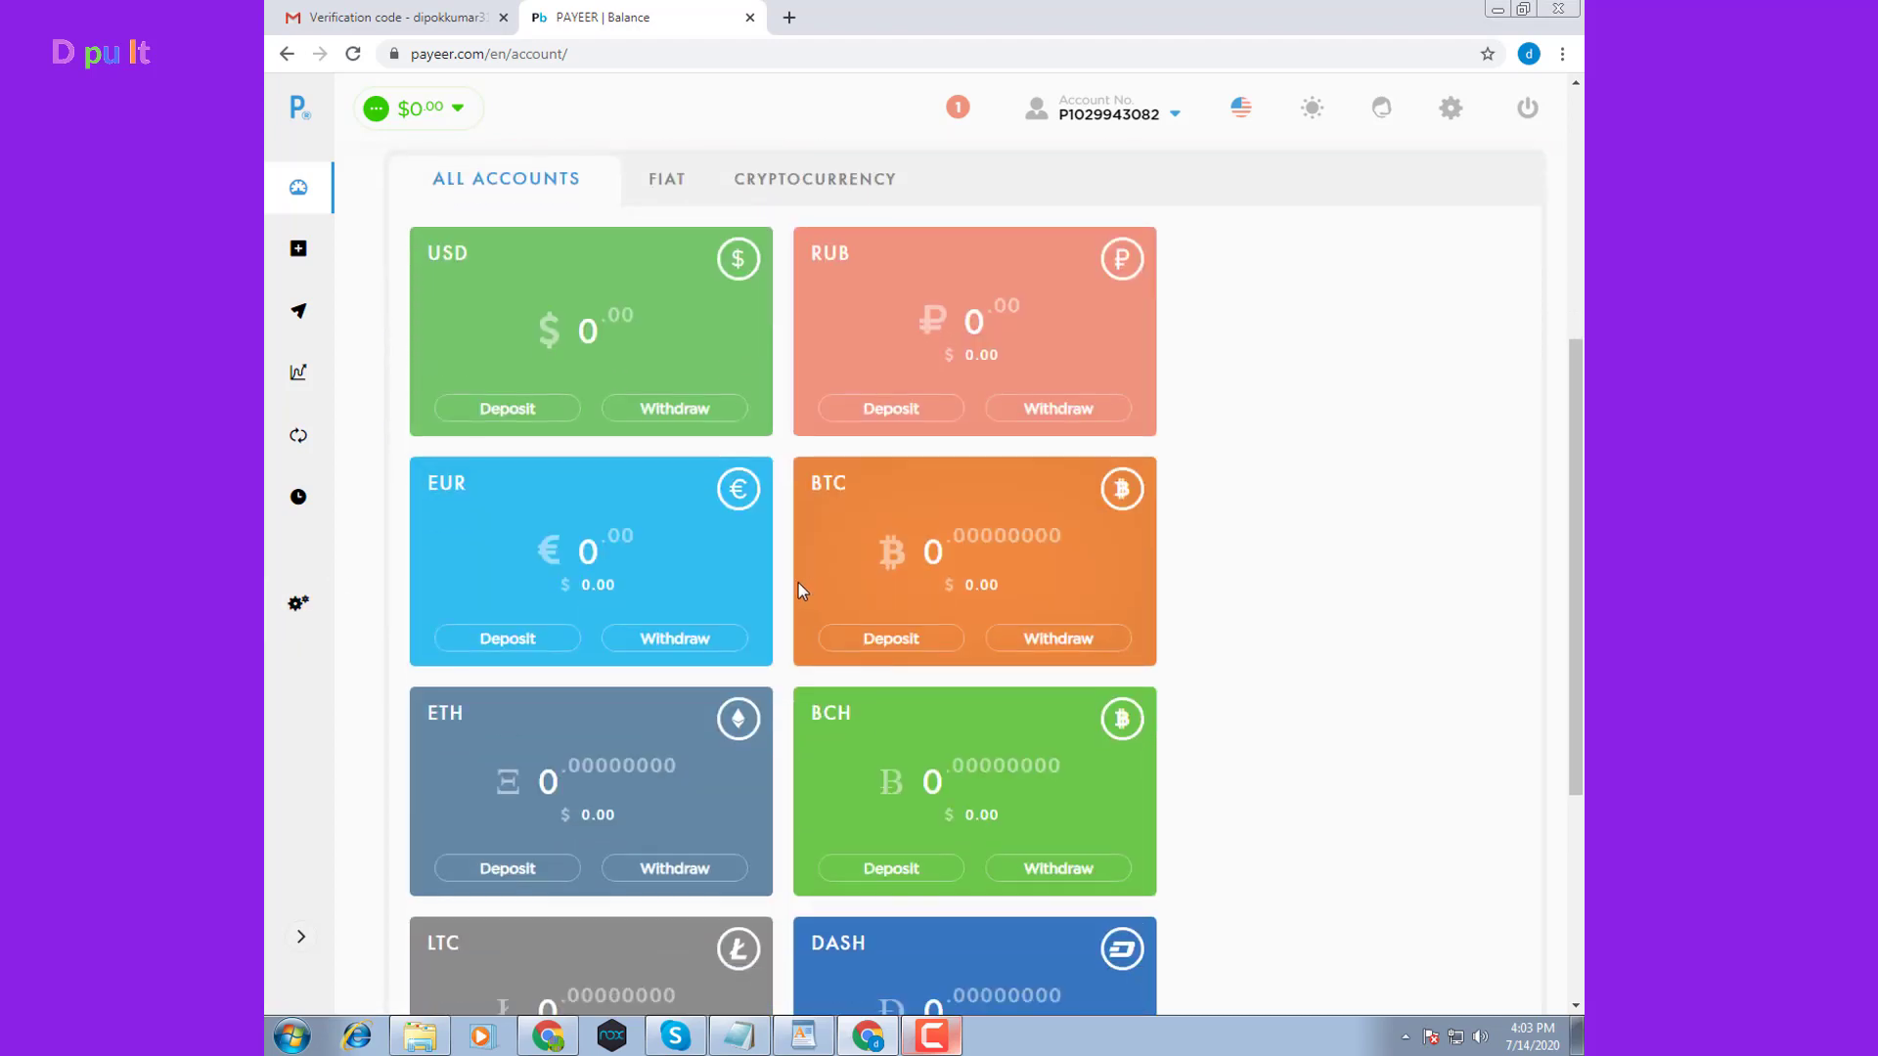
scroll(783, 586, down, 4)
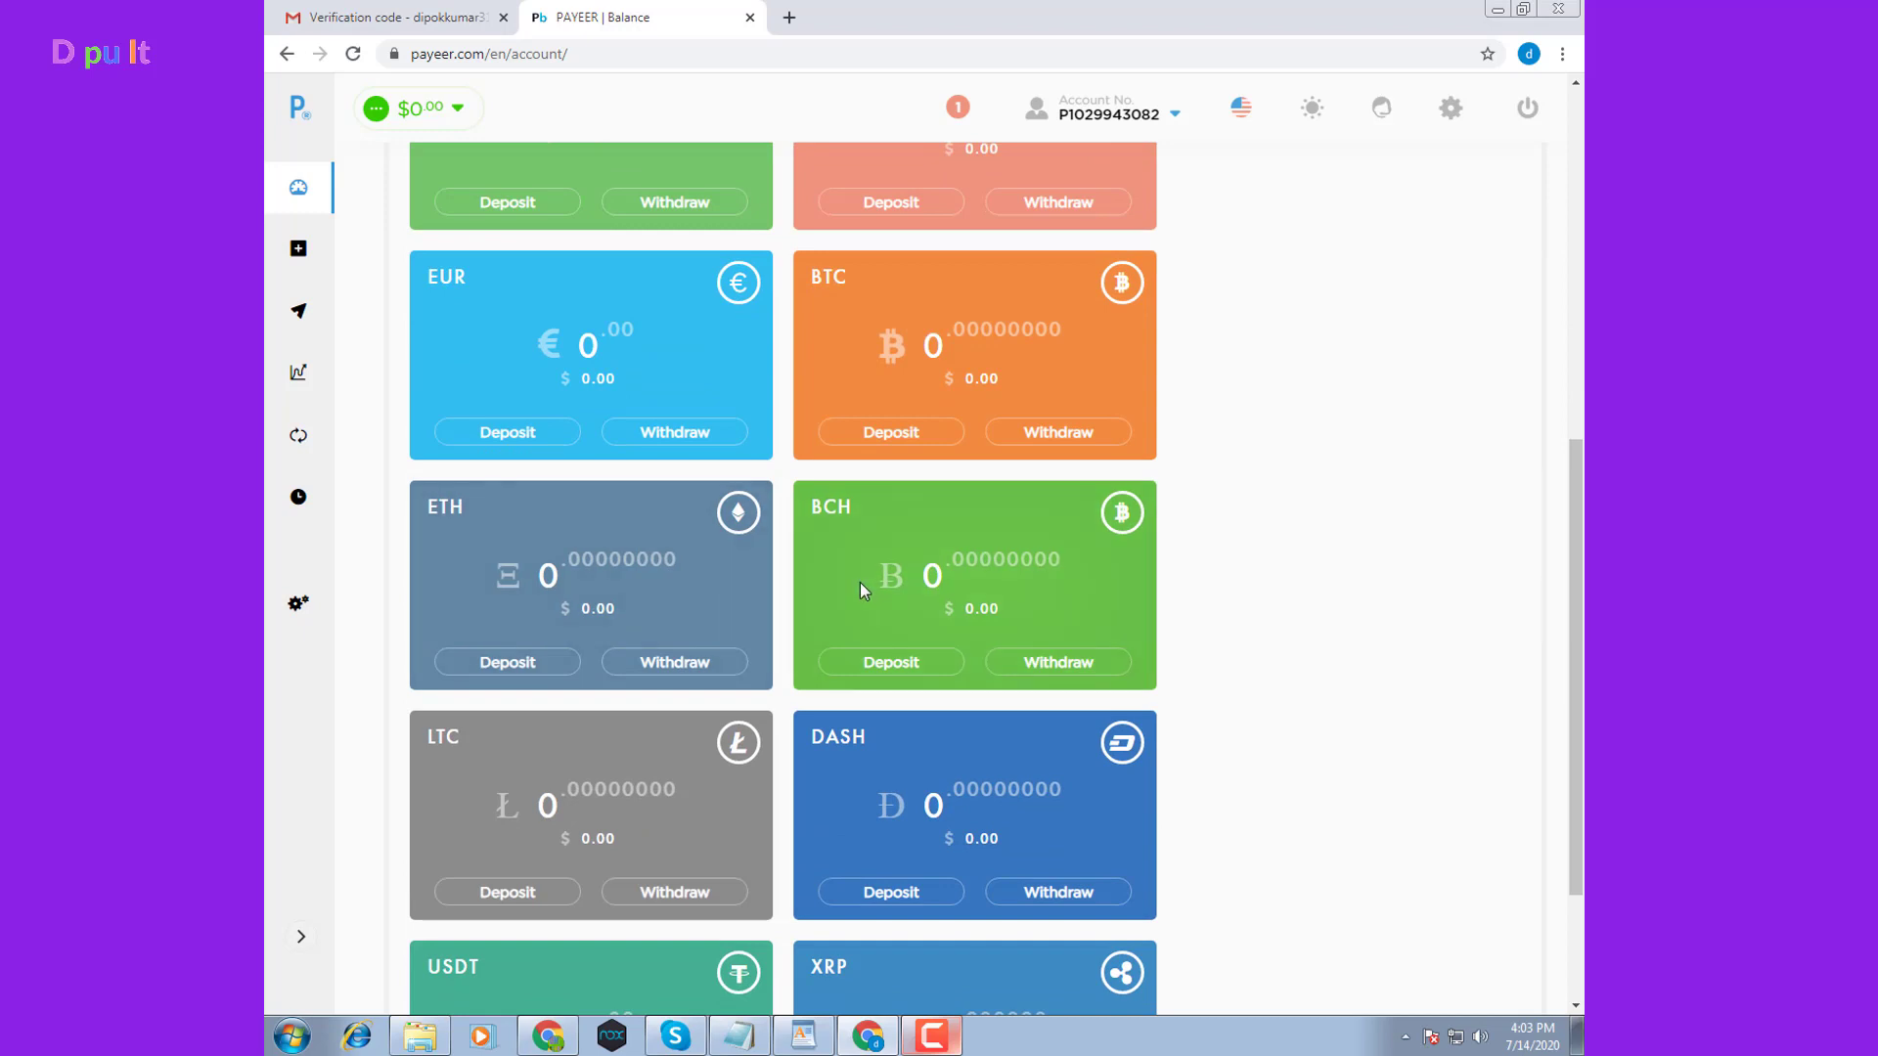
scroll(861, 583, down, 2)
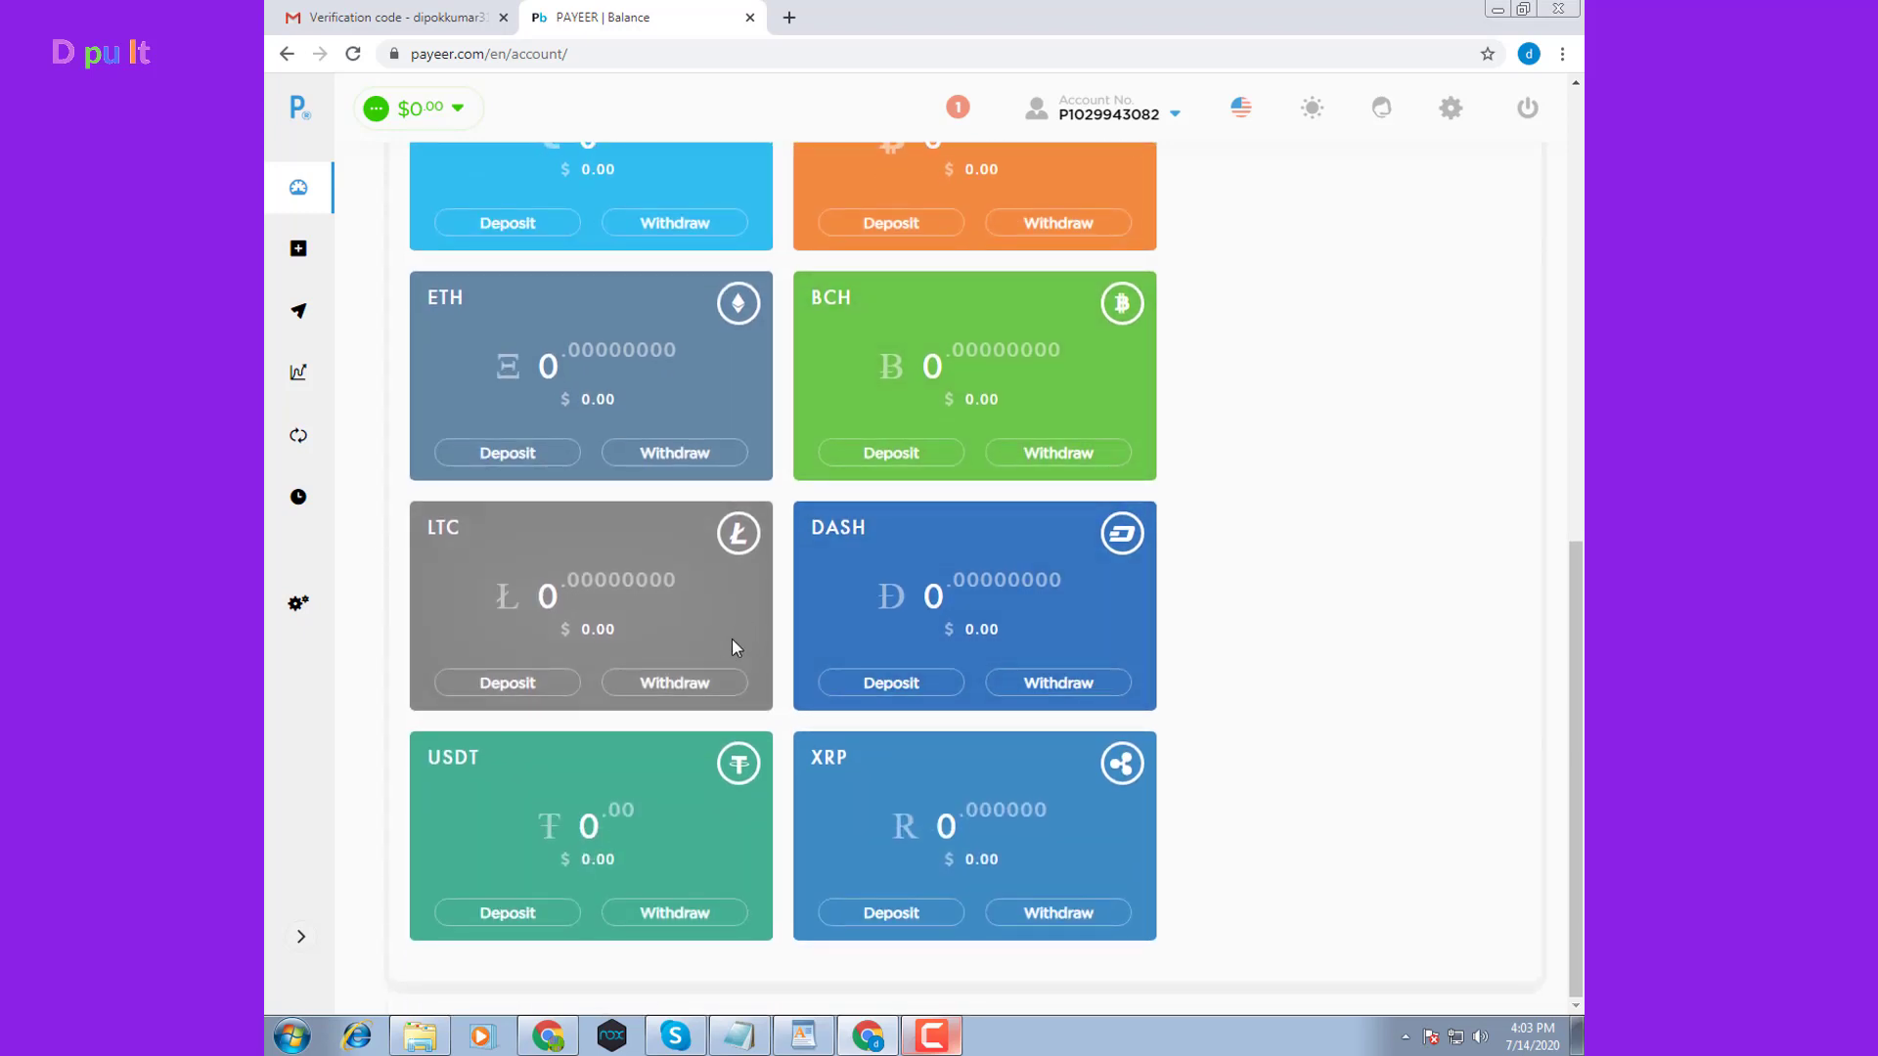
scroll(682, 836, up, 8)
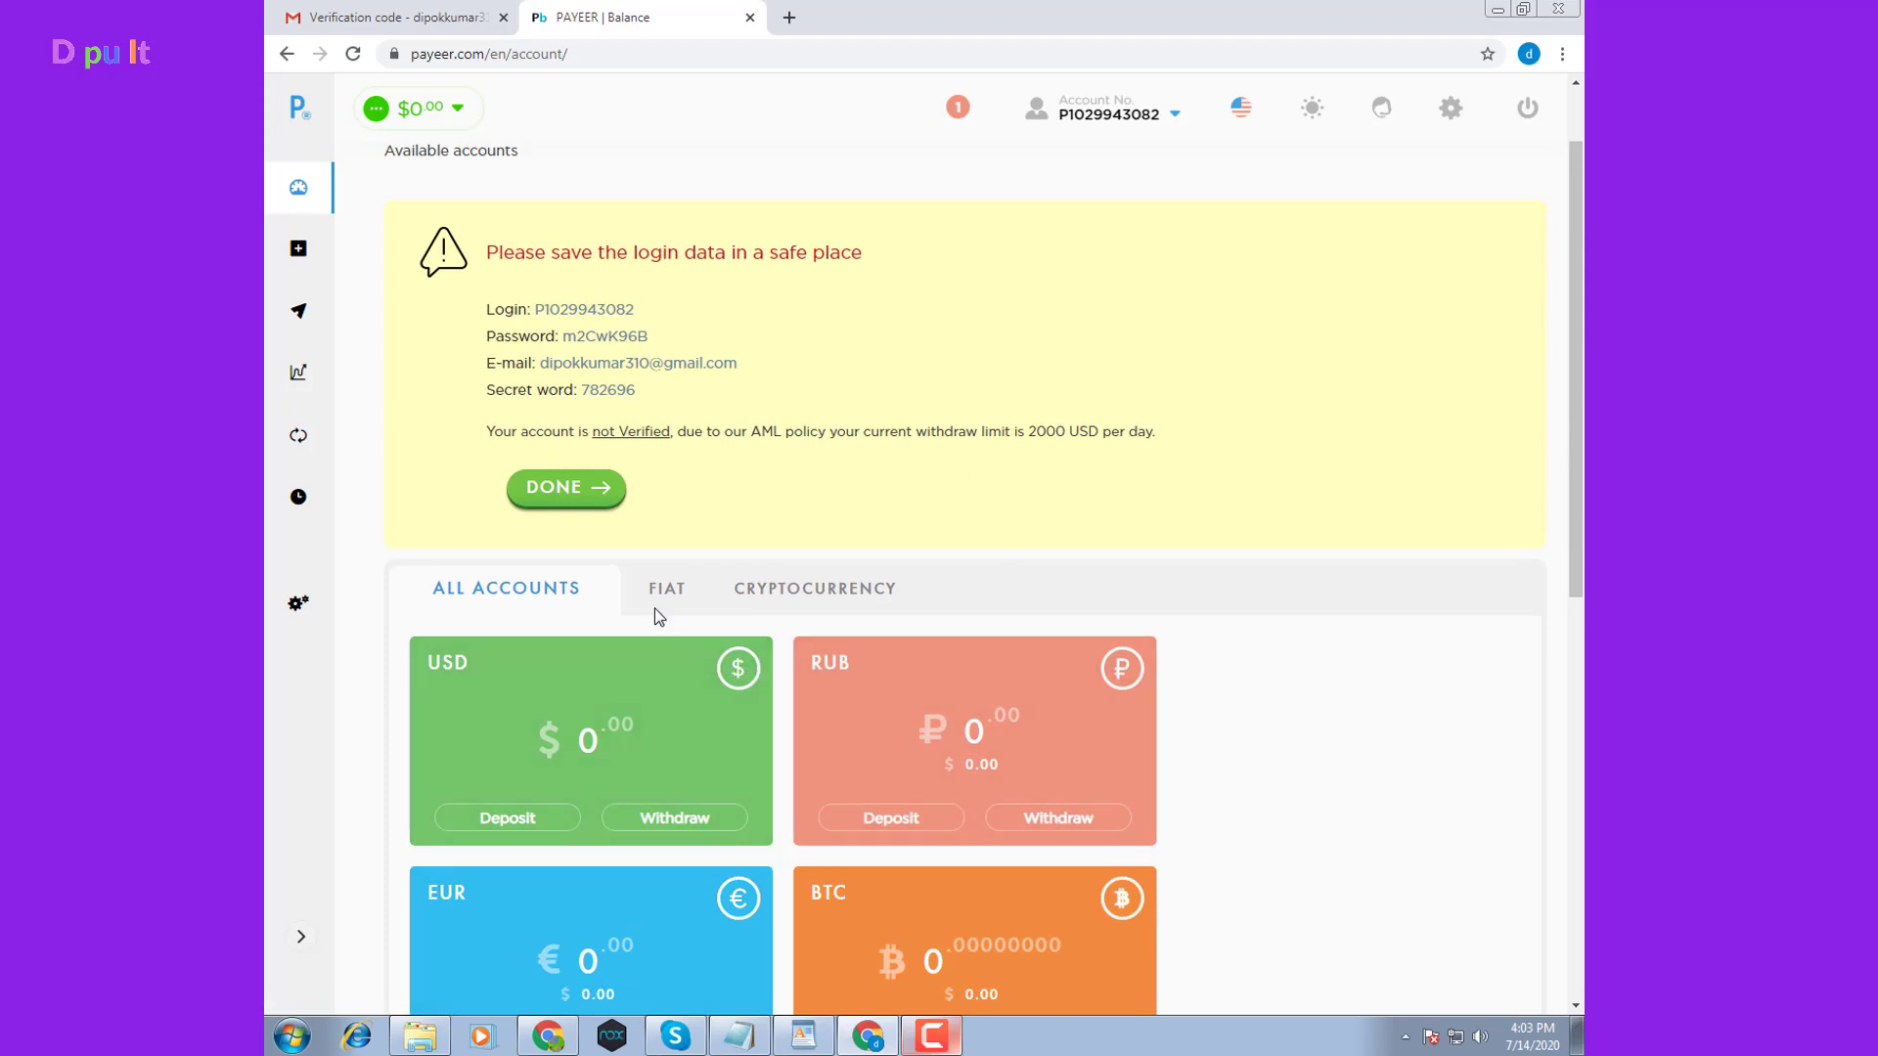
Visit the Add funds page, then the Transfer page's recipient account field
click(301, 253)
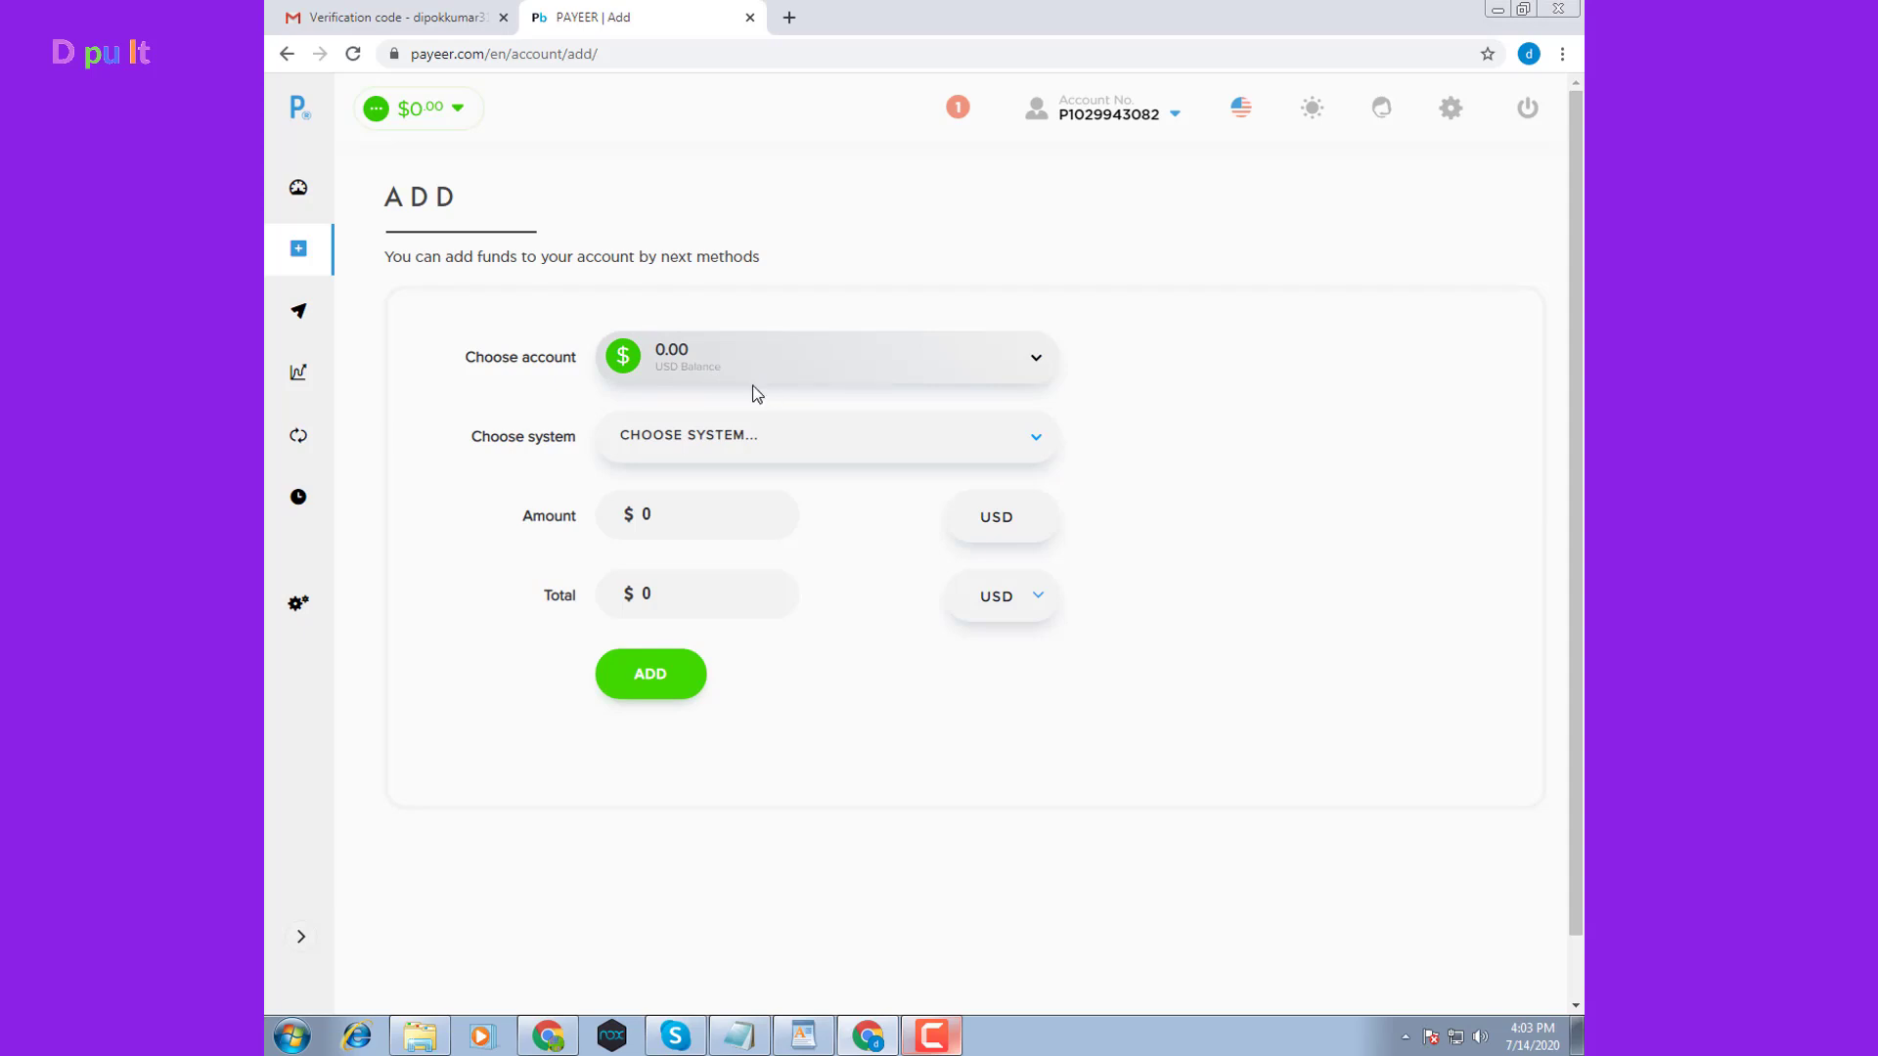
click(299, 312)
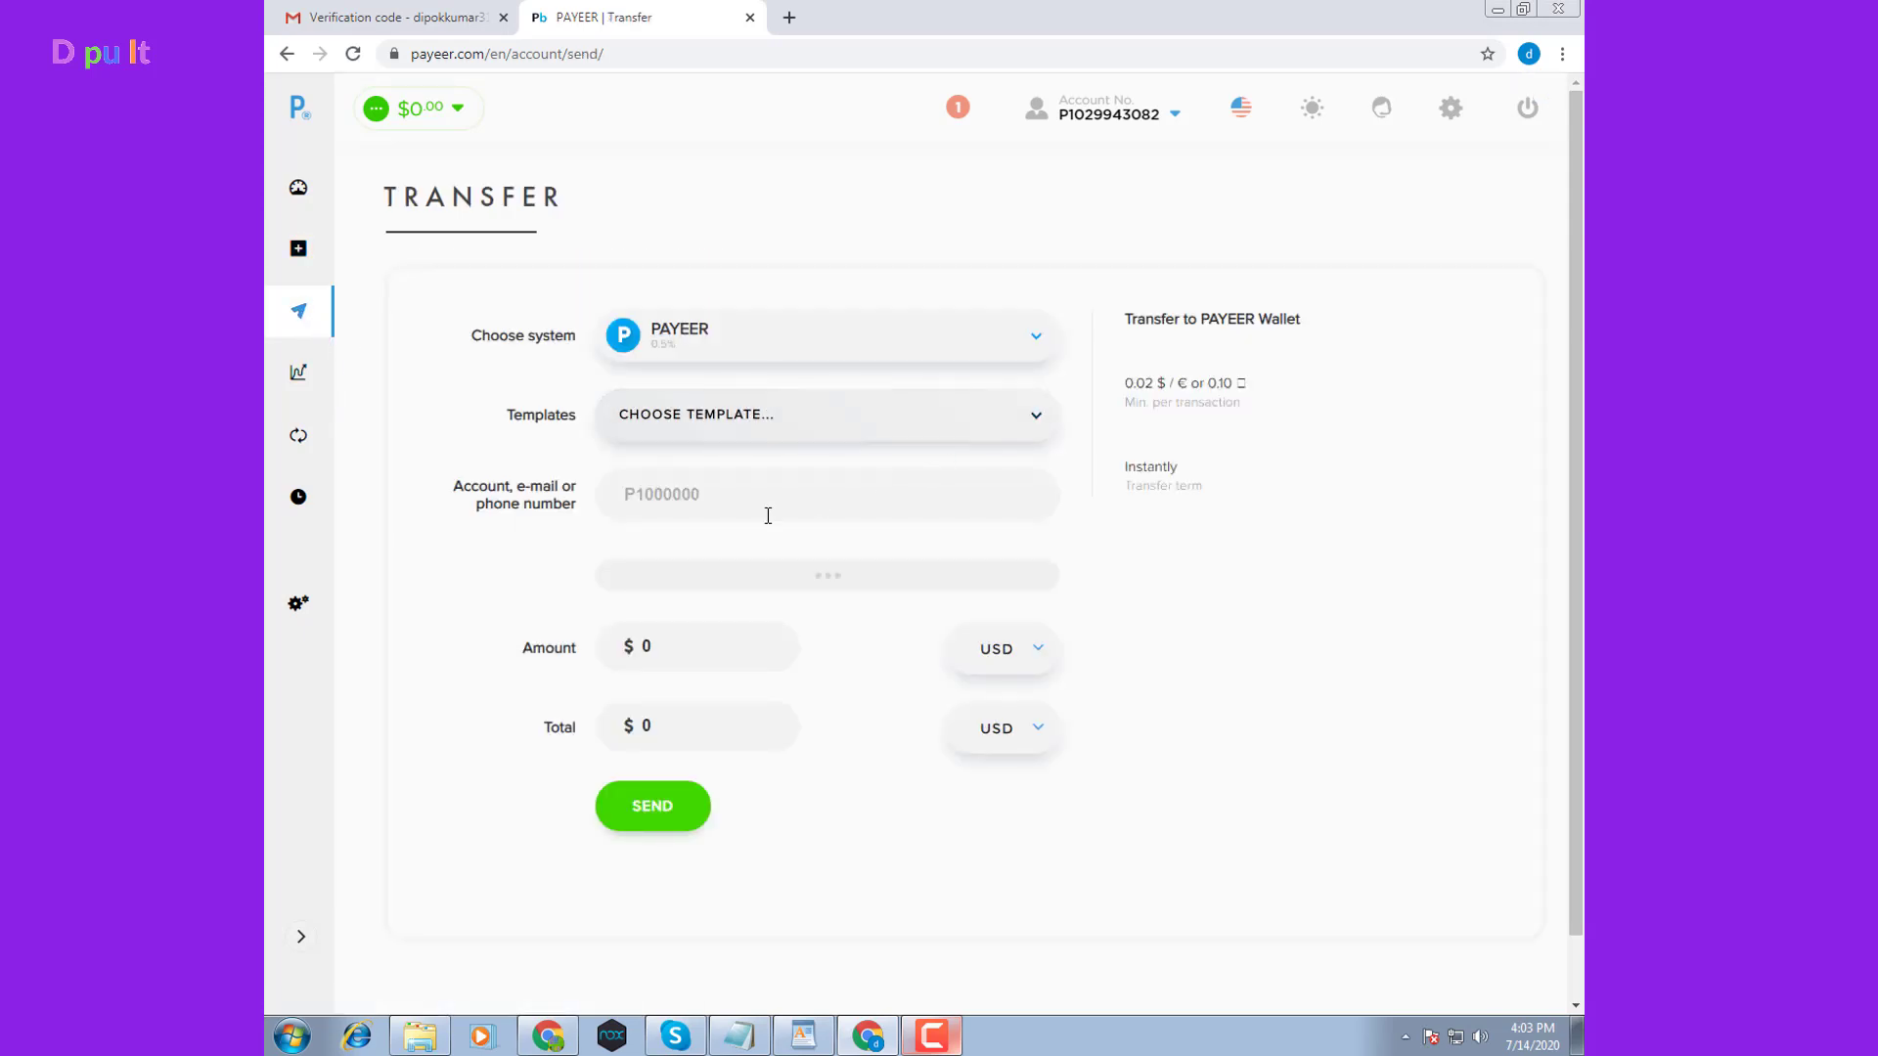
click(649, 492)
Copy the wallet's own account number from the account info panel
mouse_move(1125, 116)
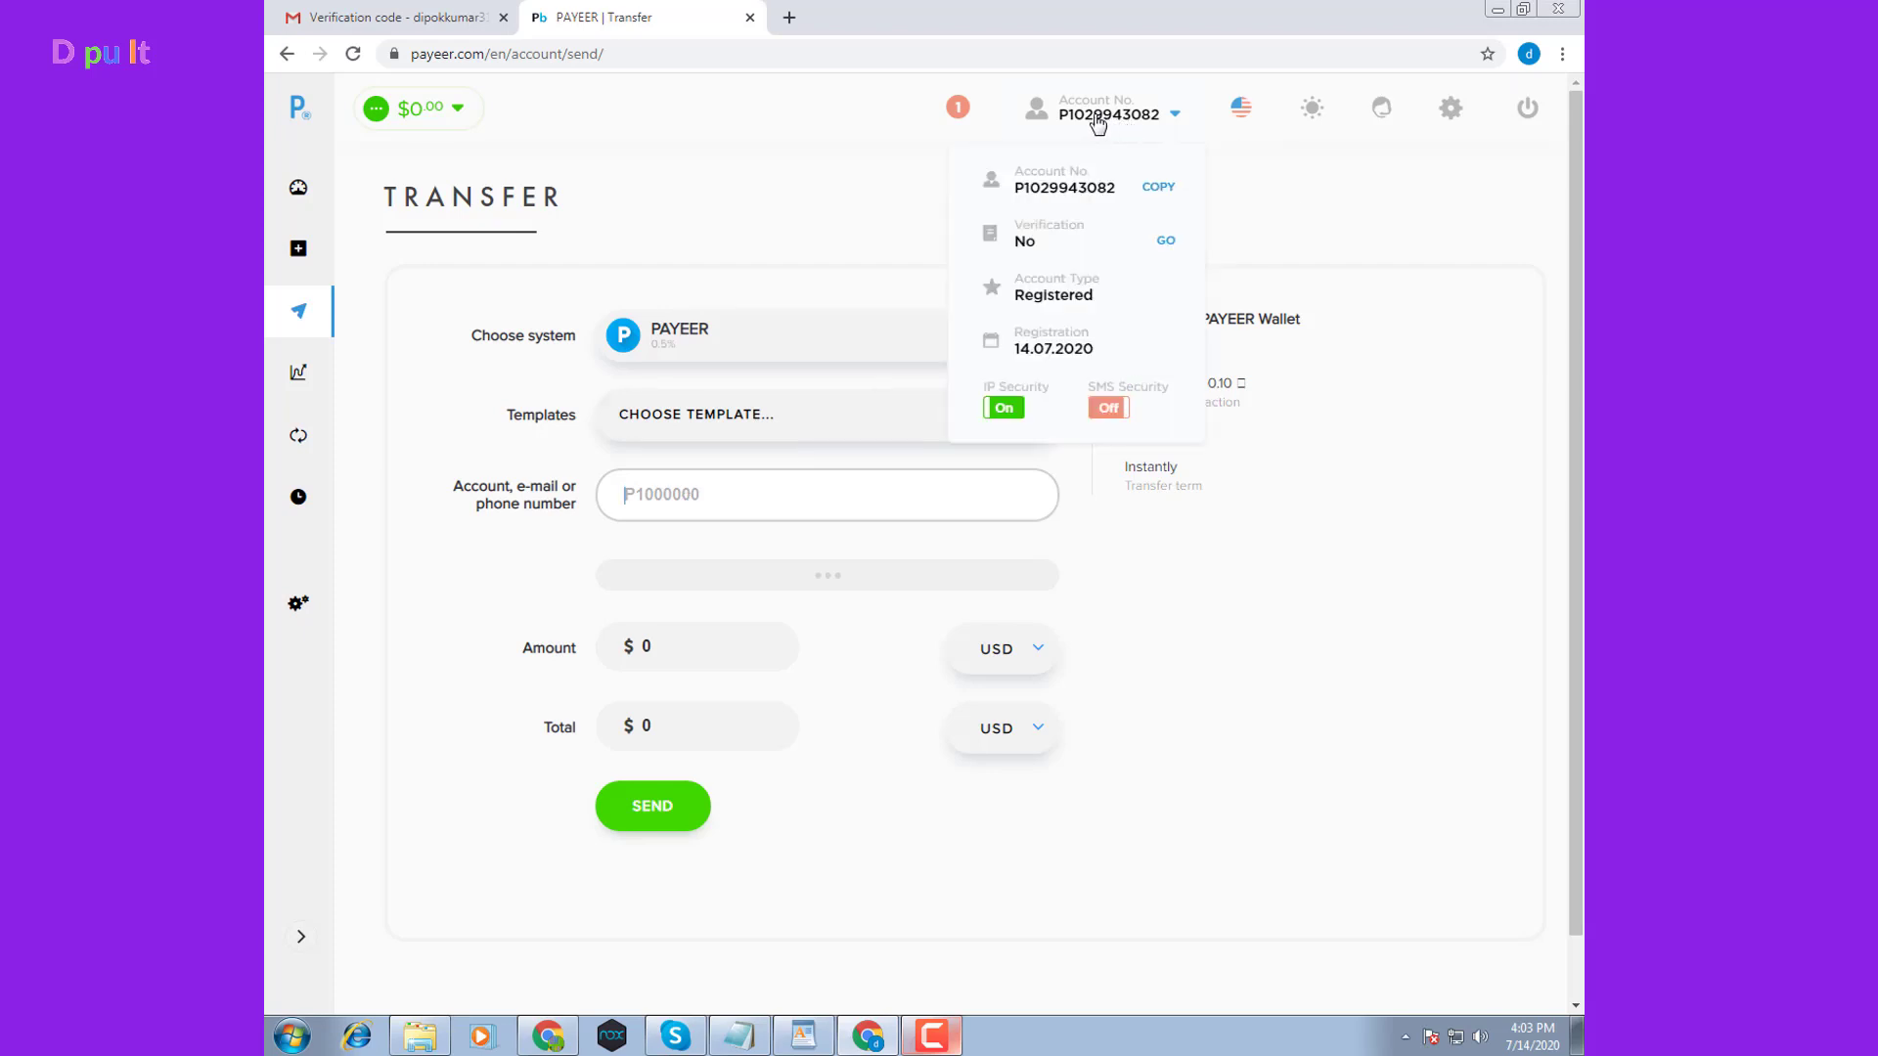
double_click(1057, 187)
right_click(1057, 188)
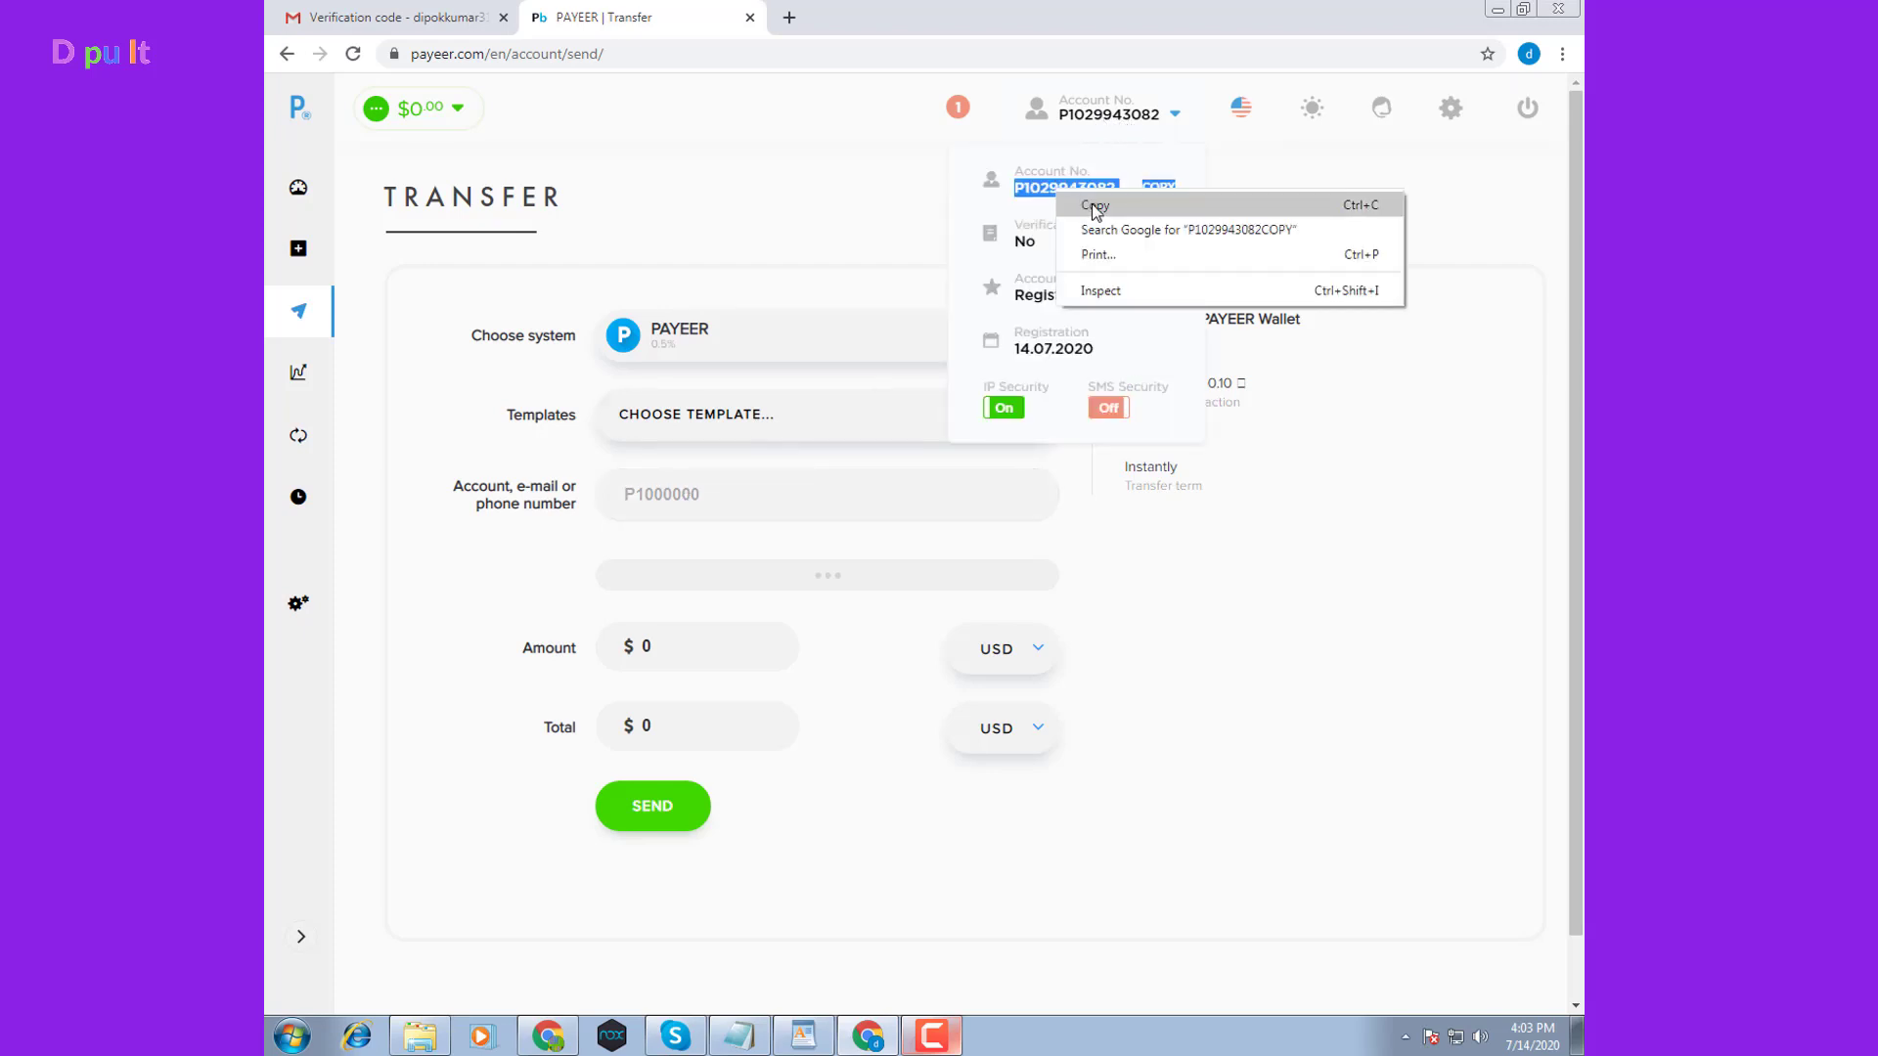
click(1101, 201)
click(725, 496)
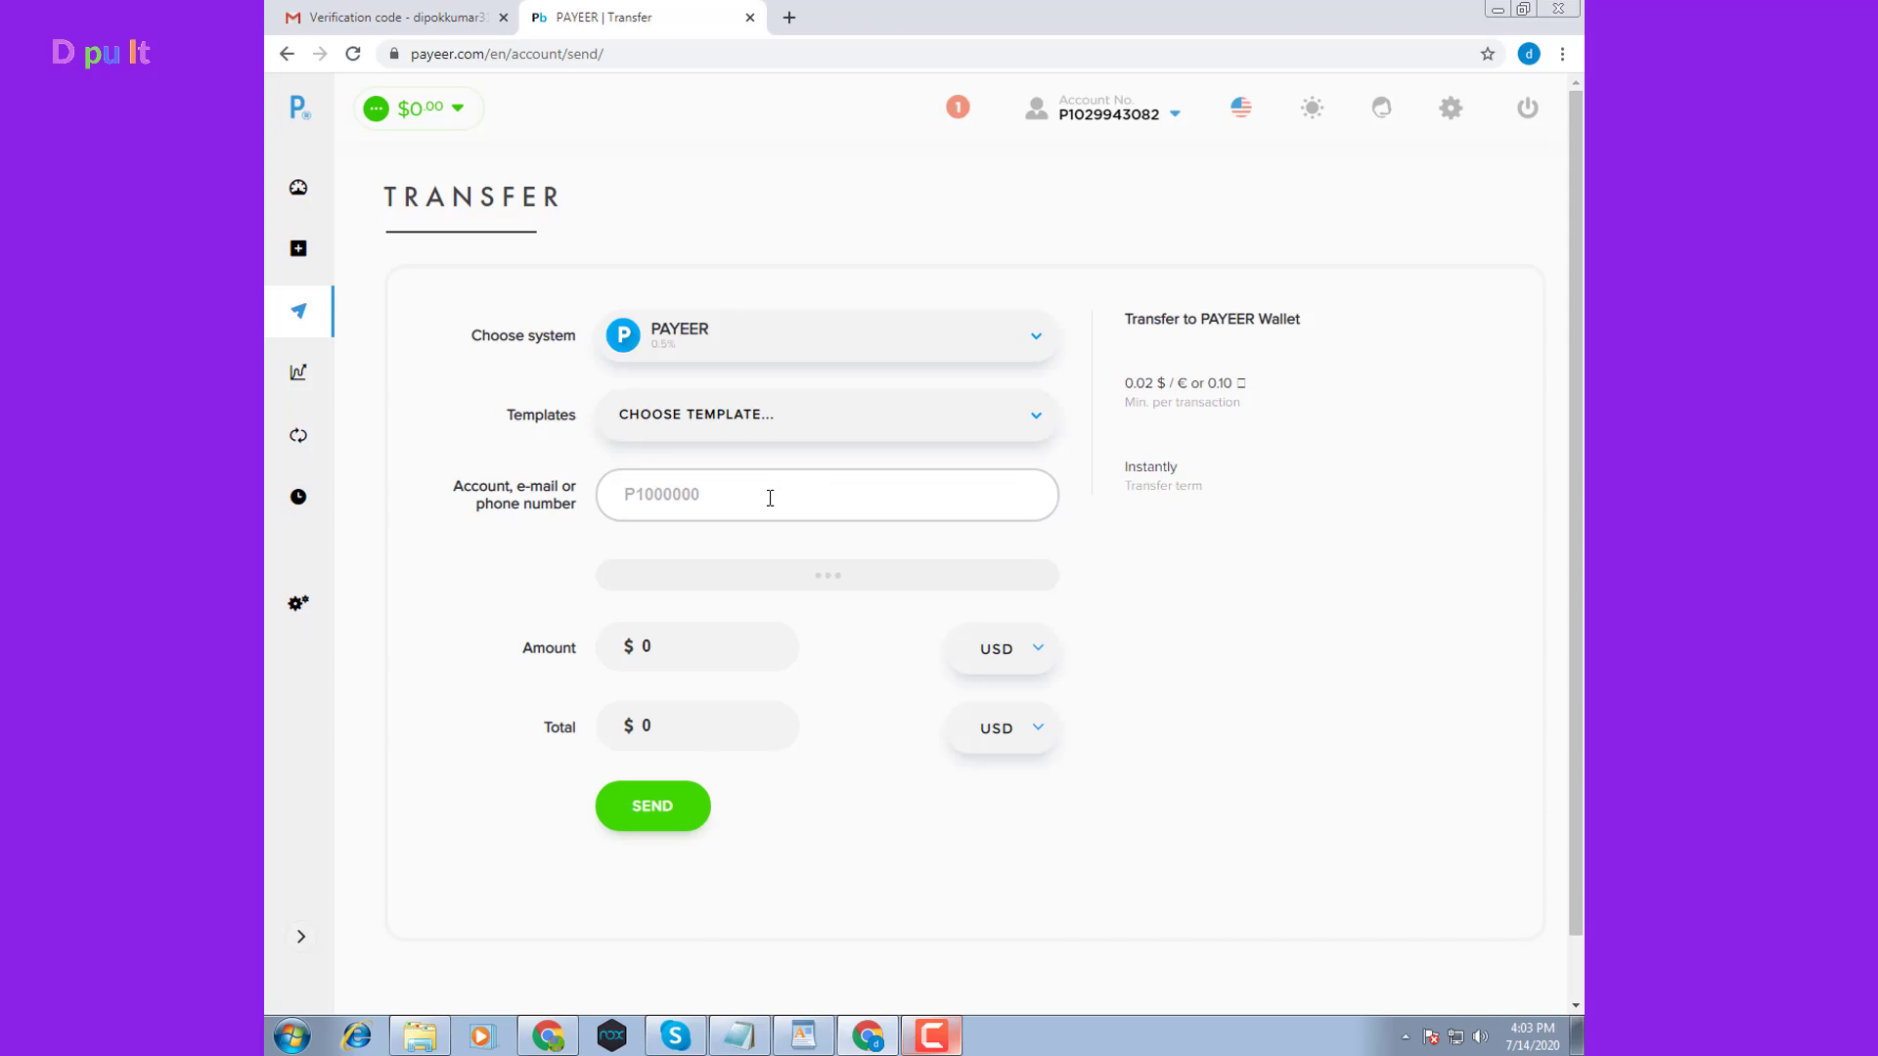
click(1144, 116)
Browse the Trade page's BTC order books, then go to the BTC-to-USD instant Exchange page
click(299, 383)
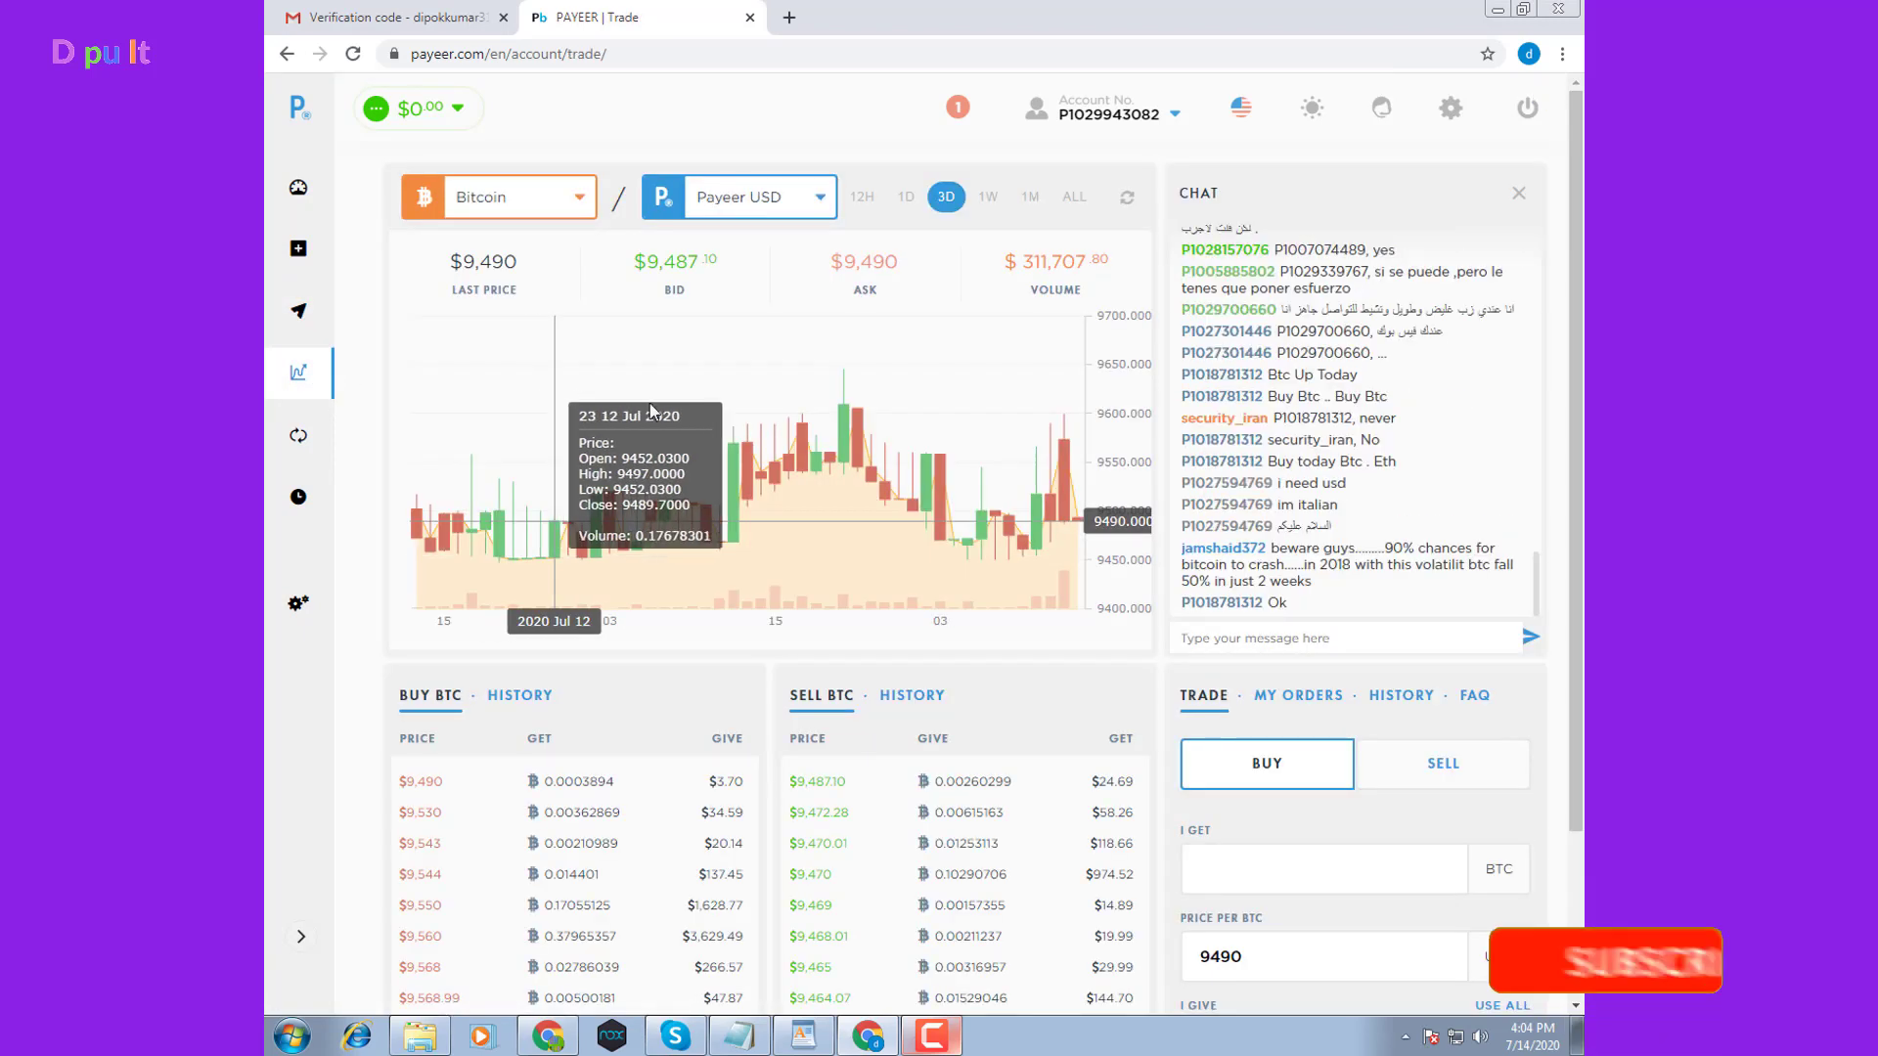
scroll(961, 772, down, 3)
scroll(1412, 794, down, 1)
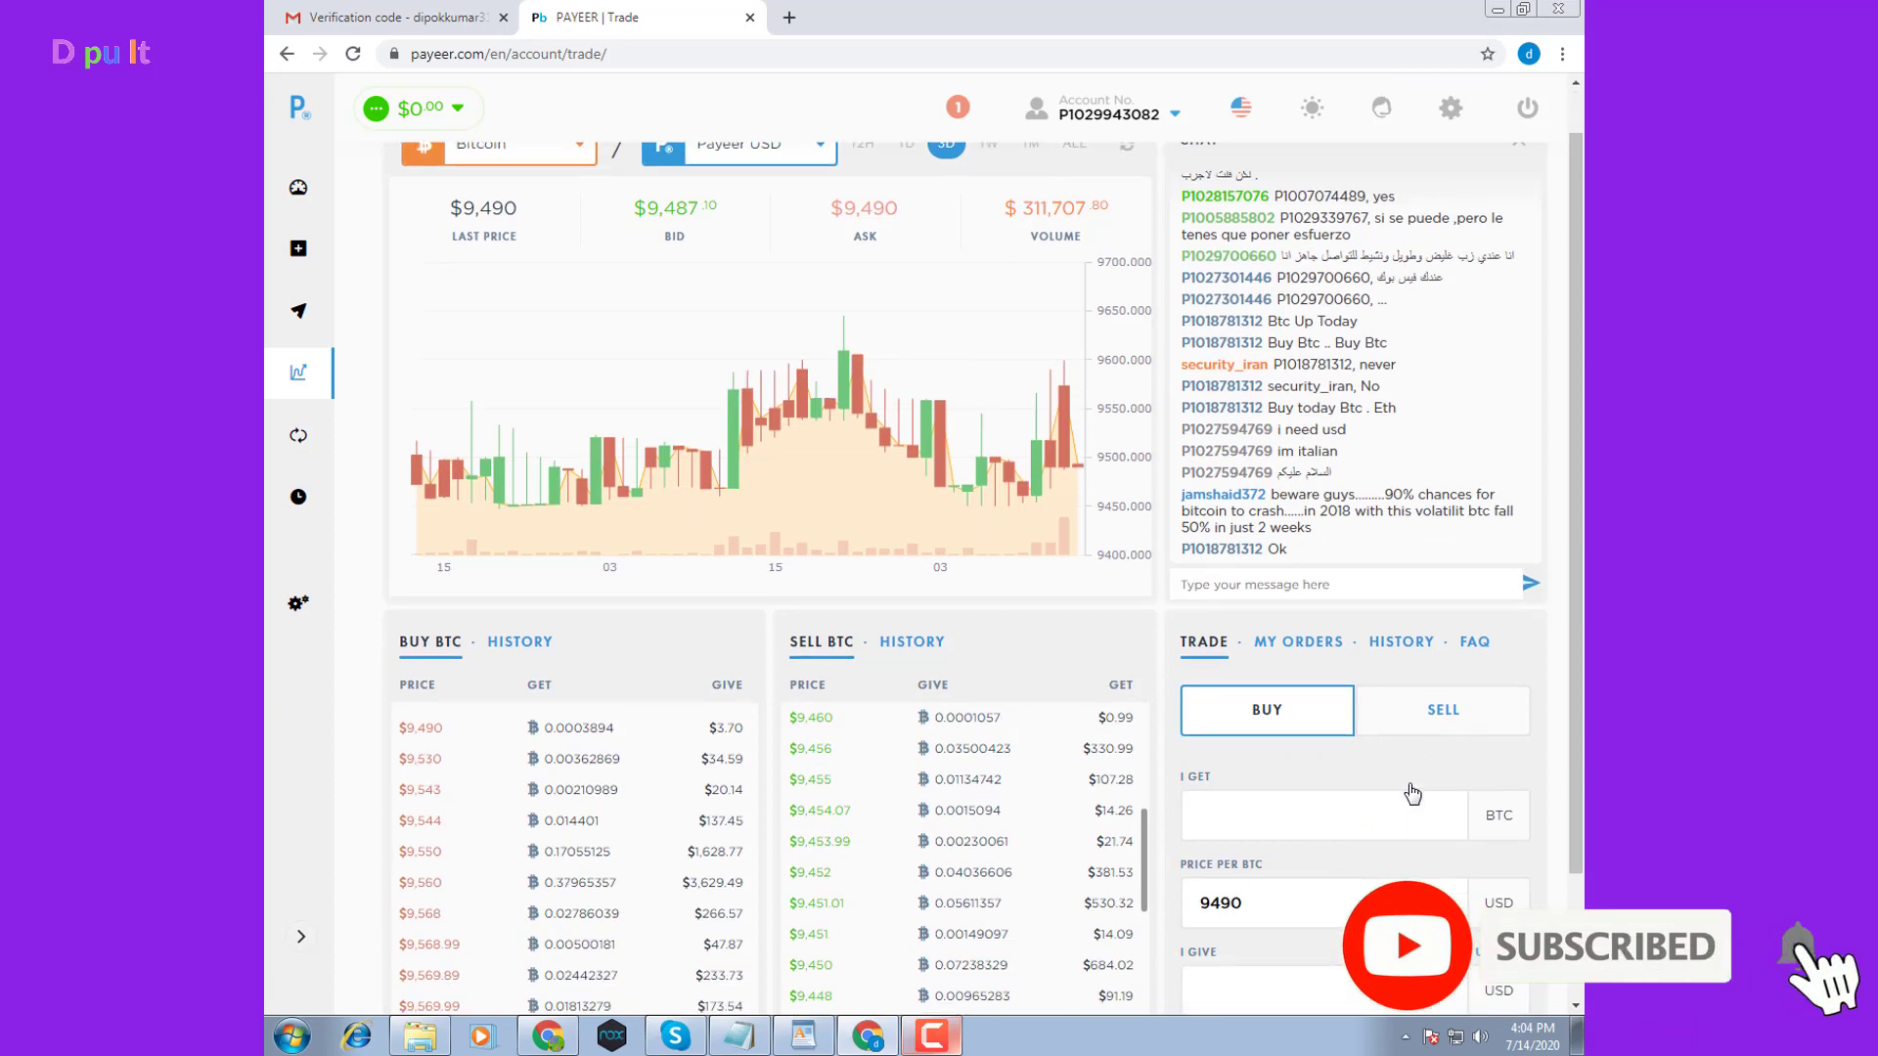
scroll(1412, 794, down, 3)
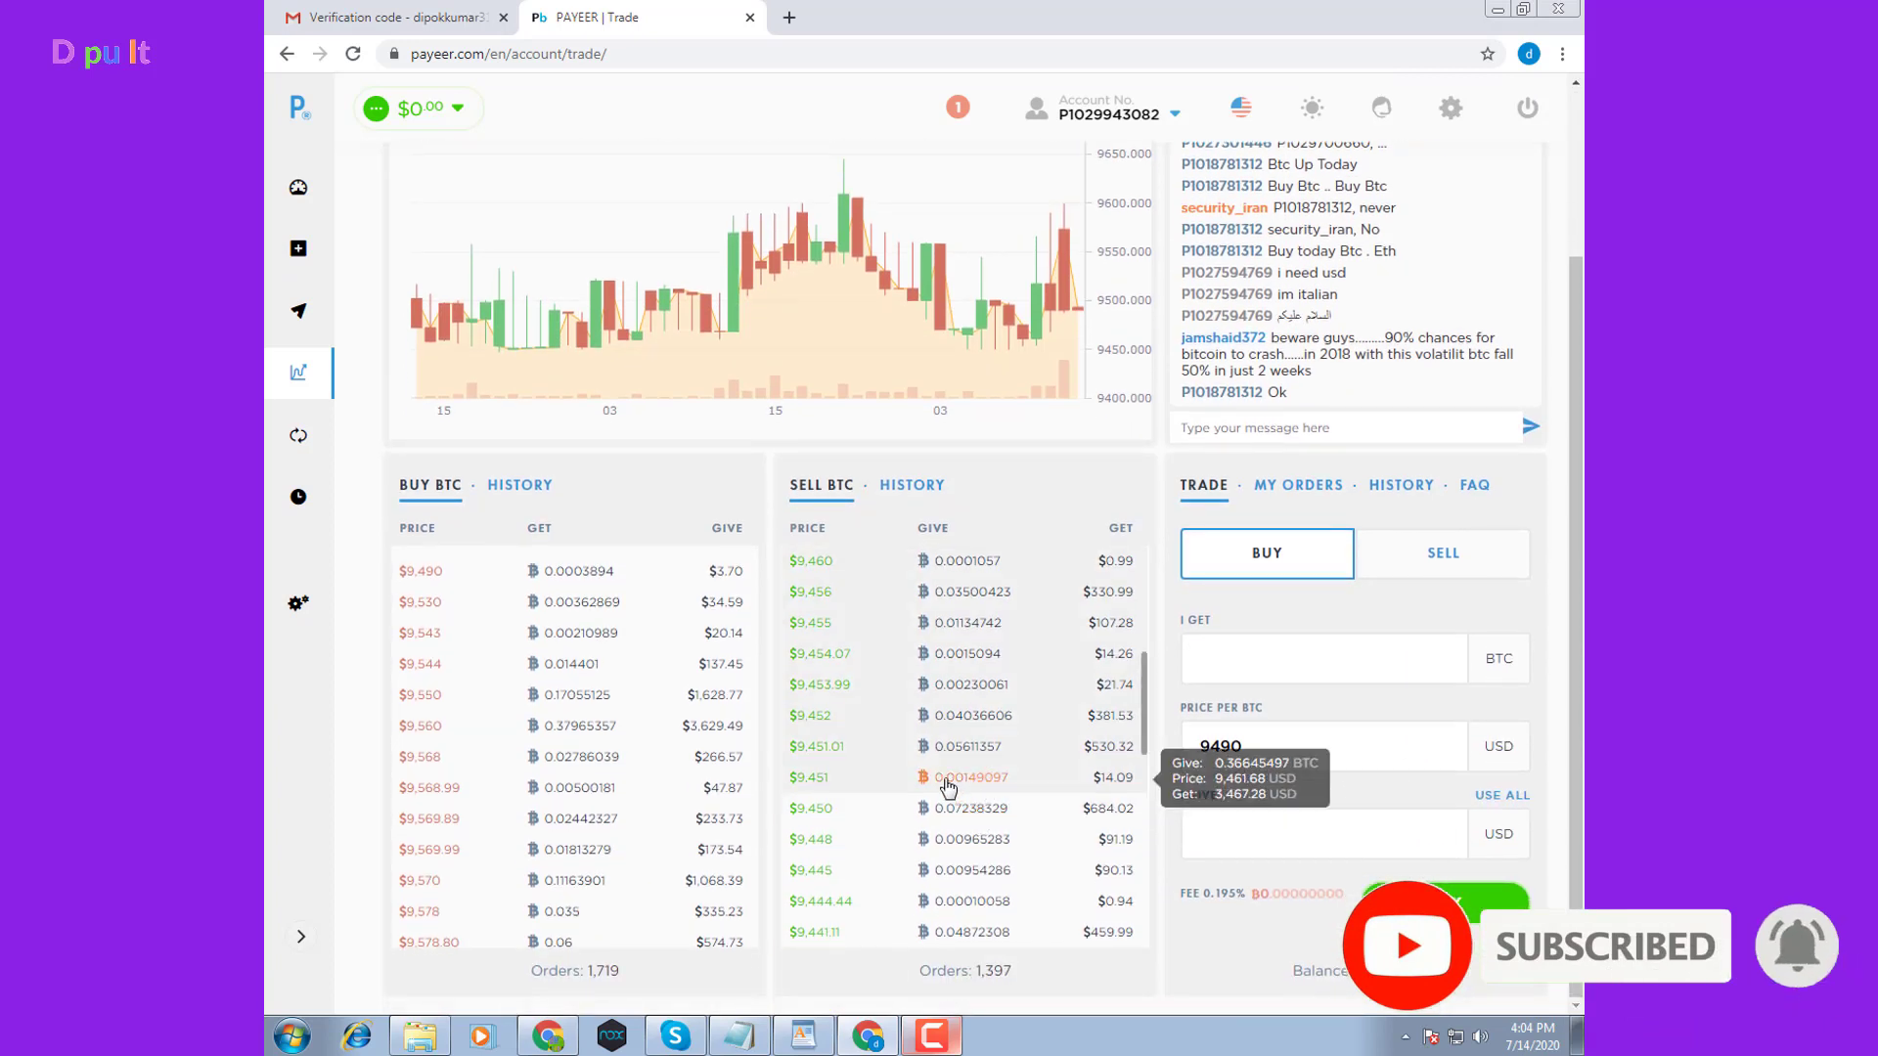
scroll(1115, 751, up, 4)
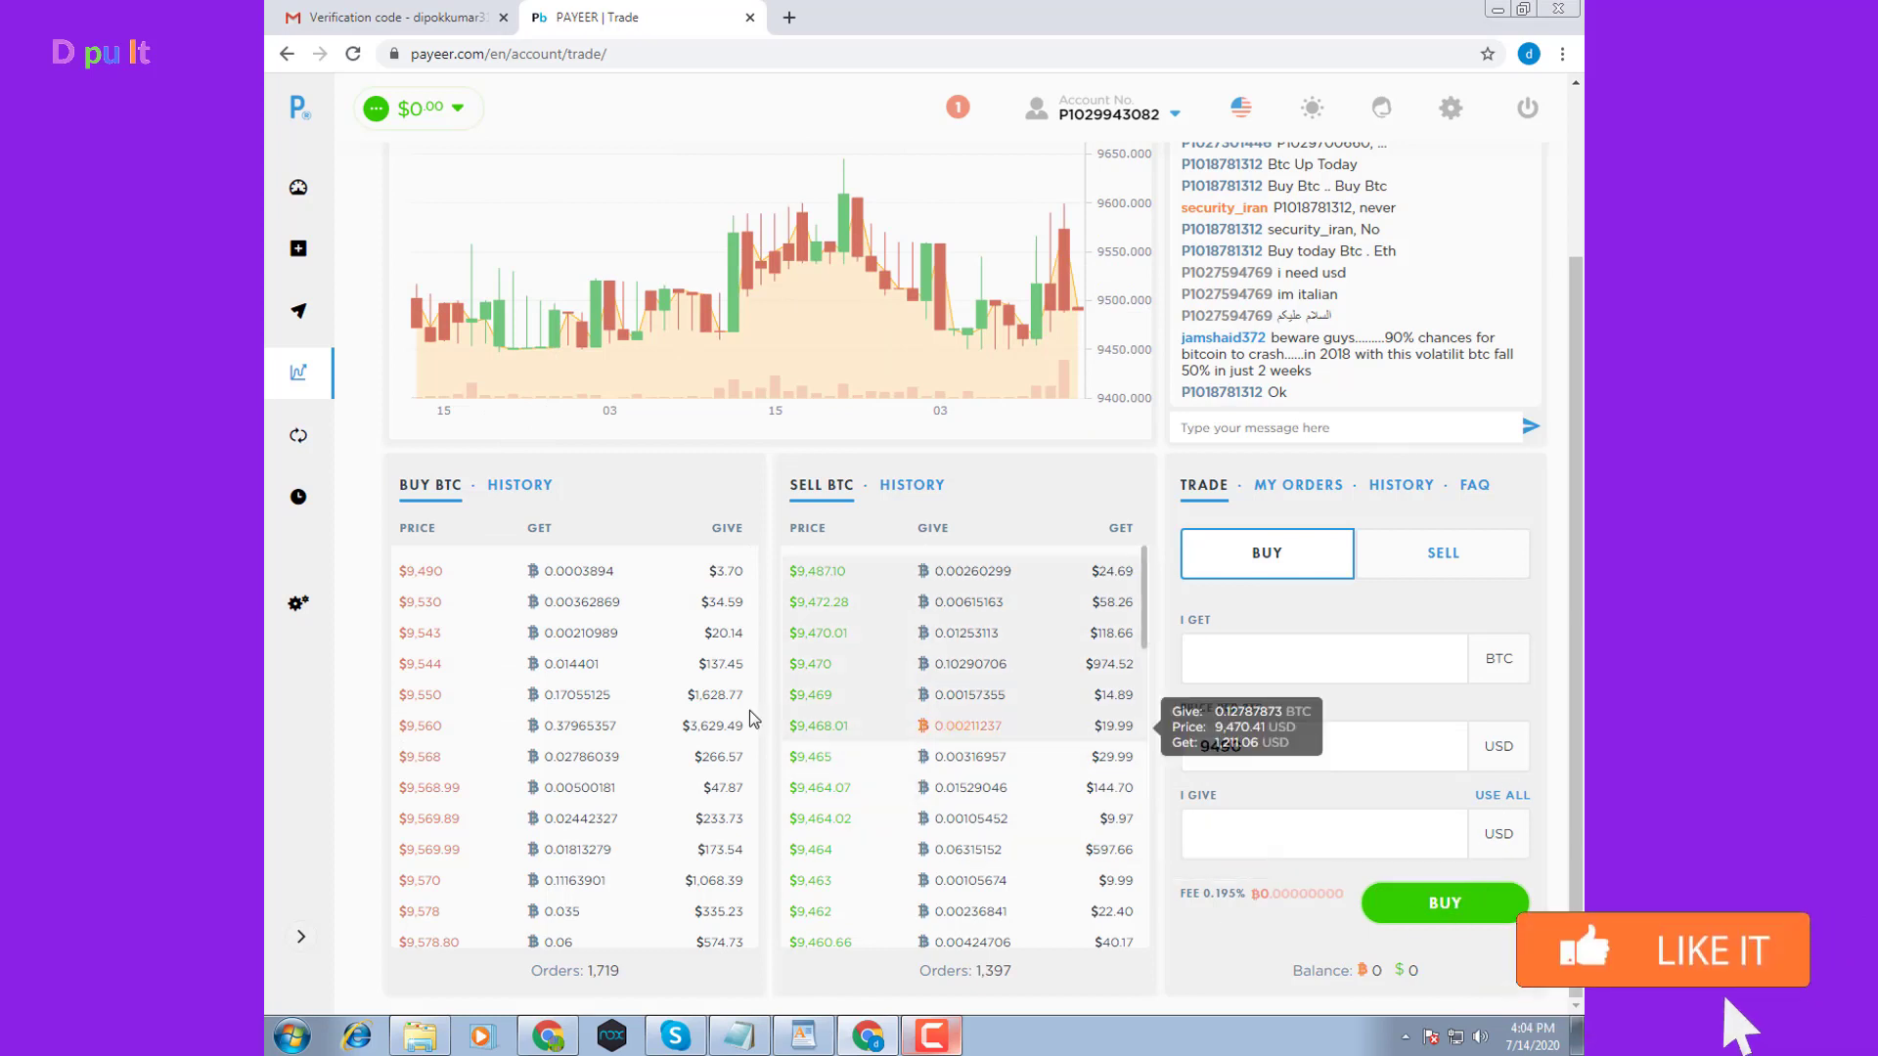
click(301, 438)
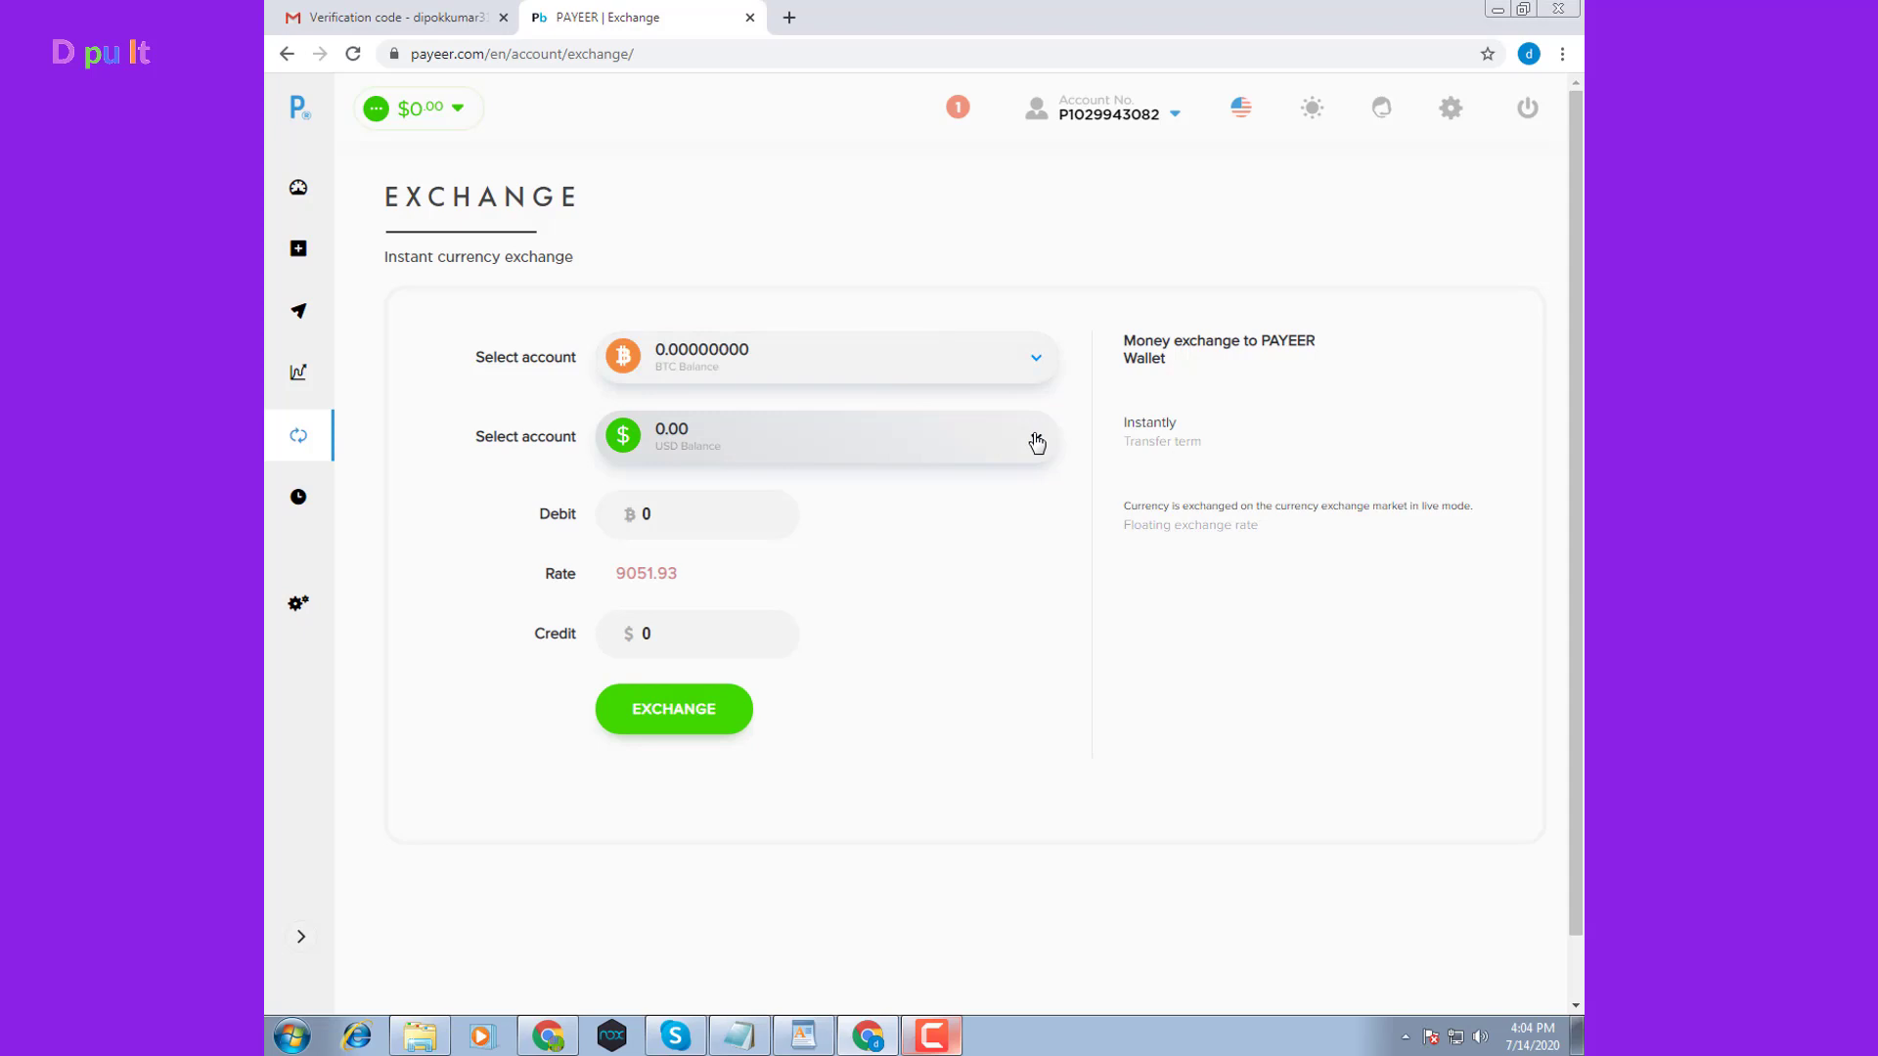
Keep BTC as the source account, check the account info, and return to the Balance page
click(1034, 370)
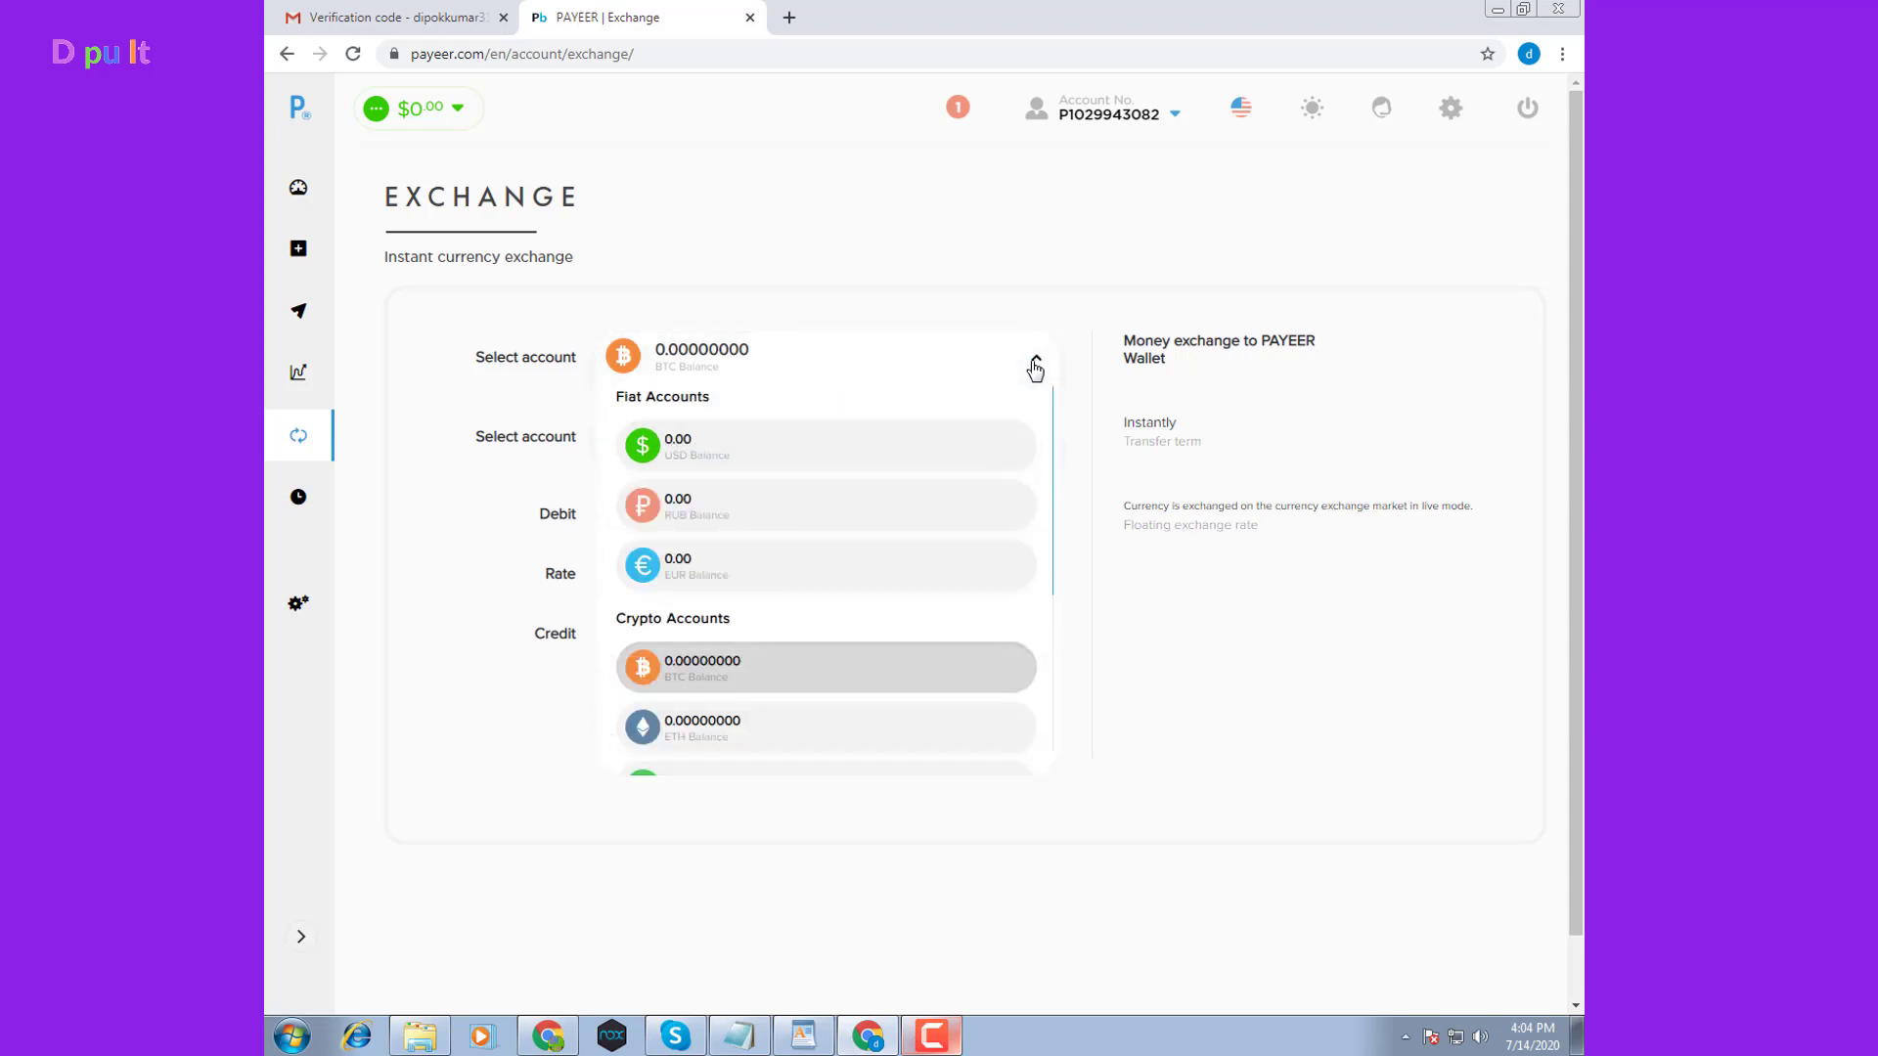
click(591, 534)
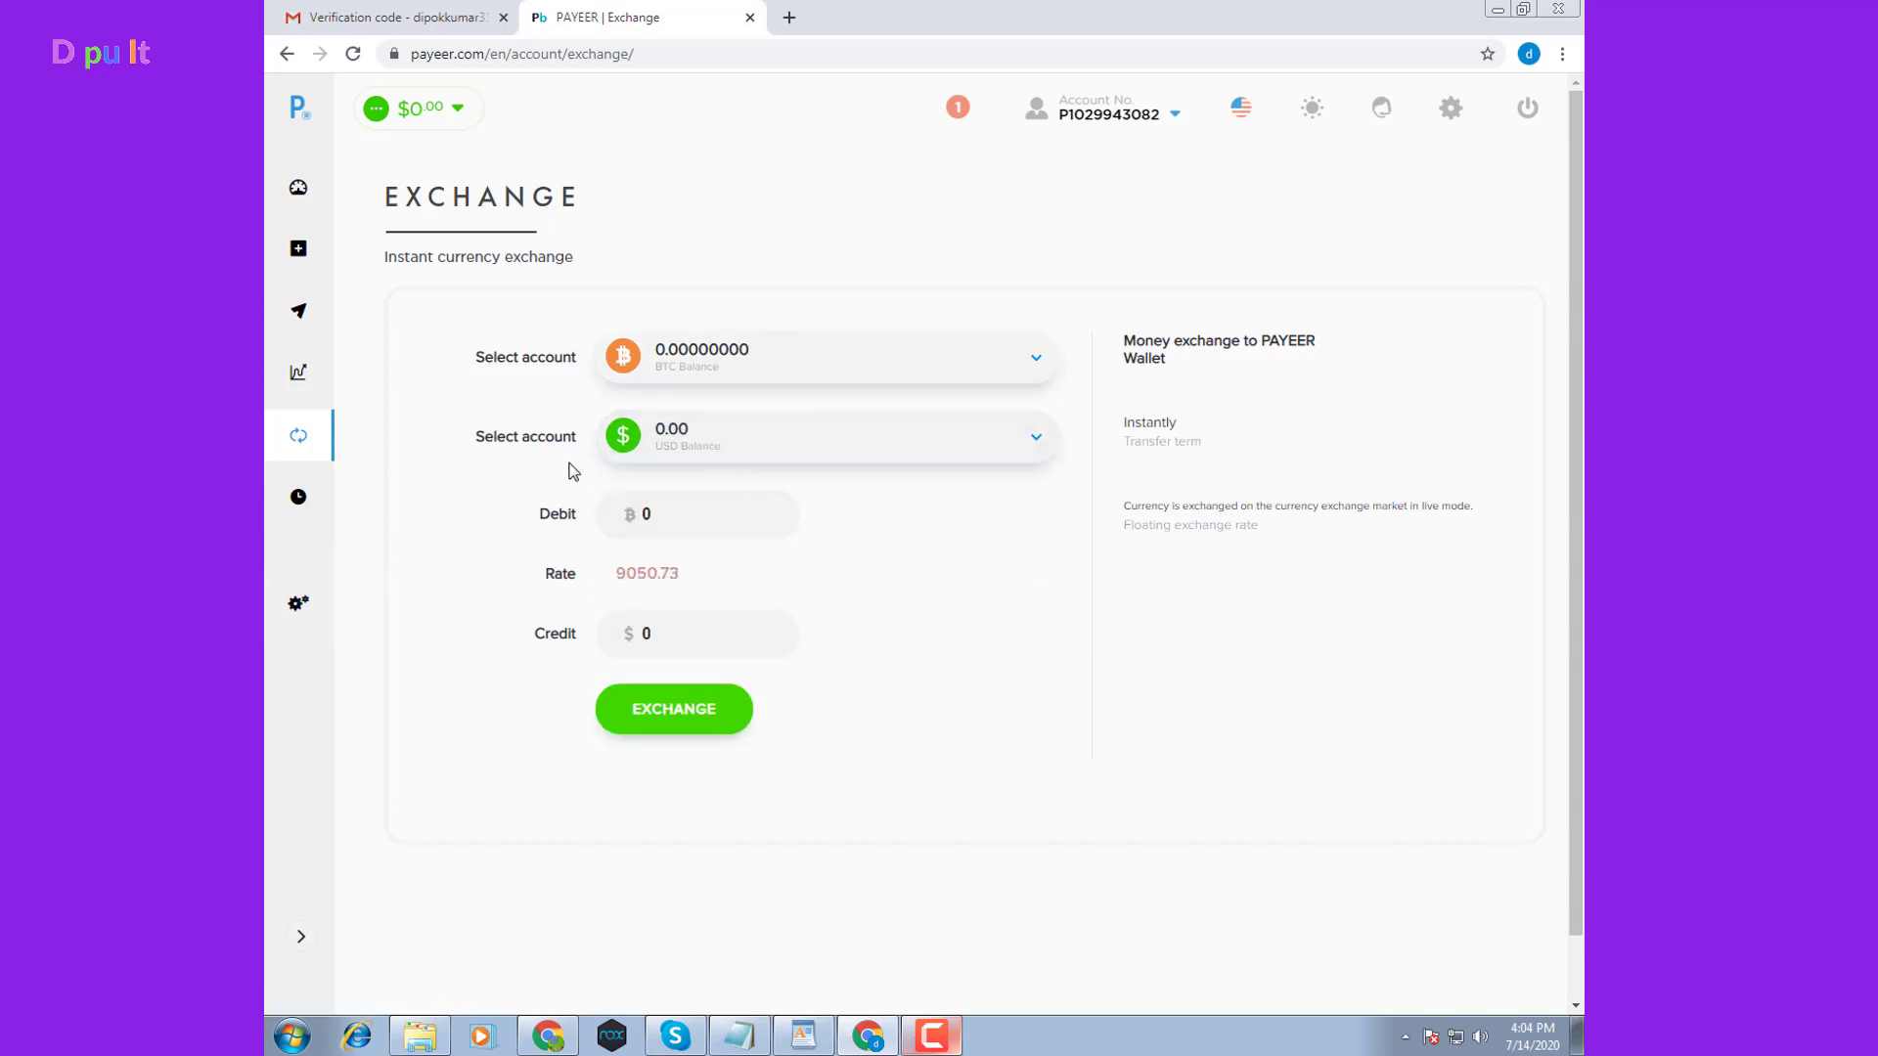
click(1176, 115)
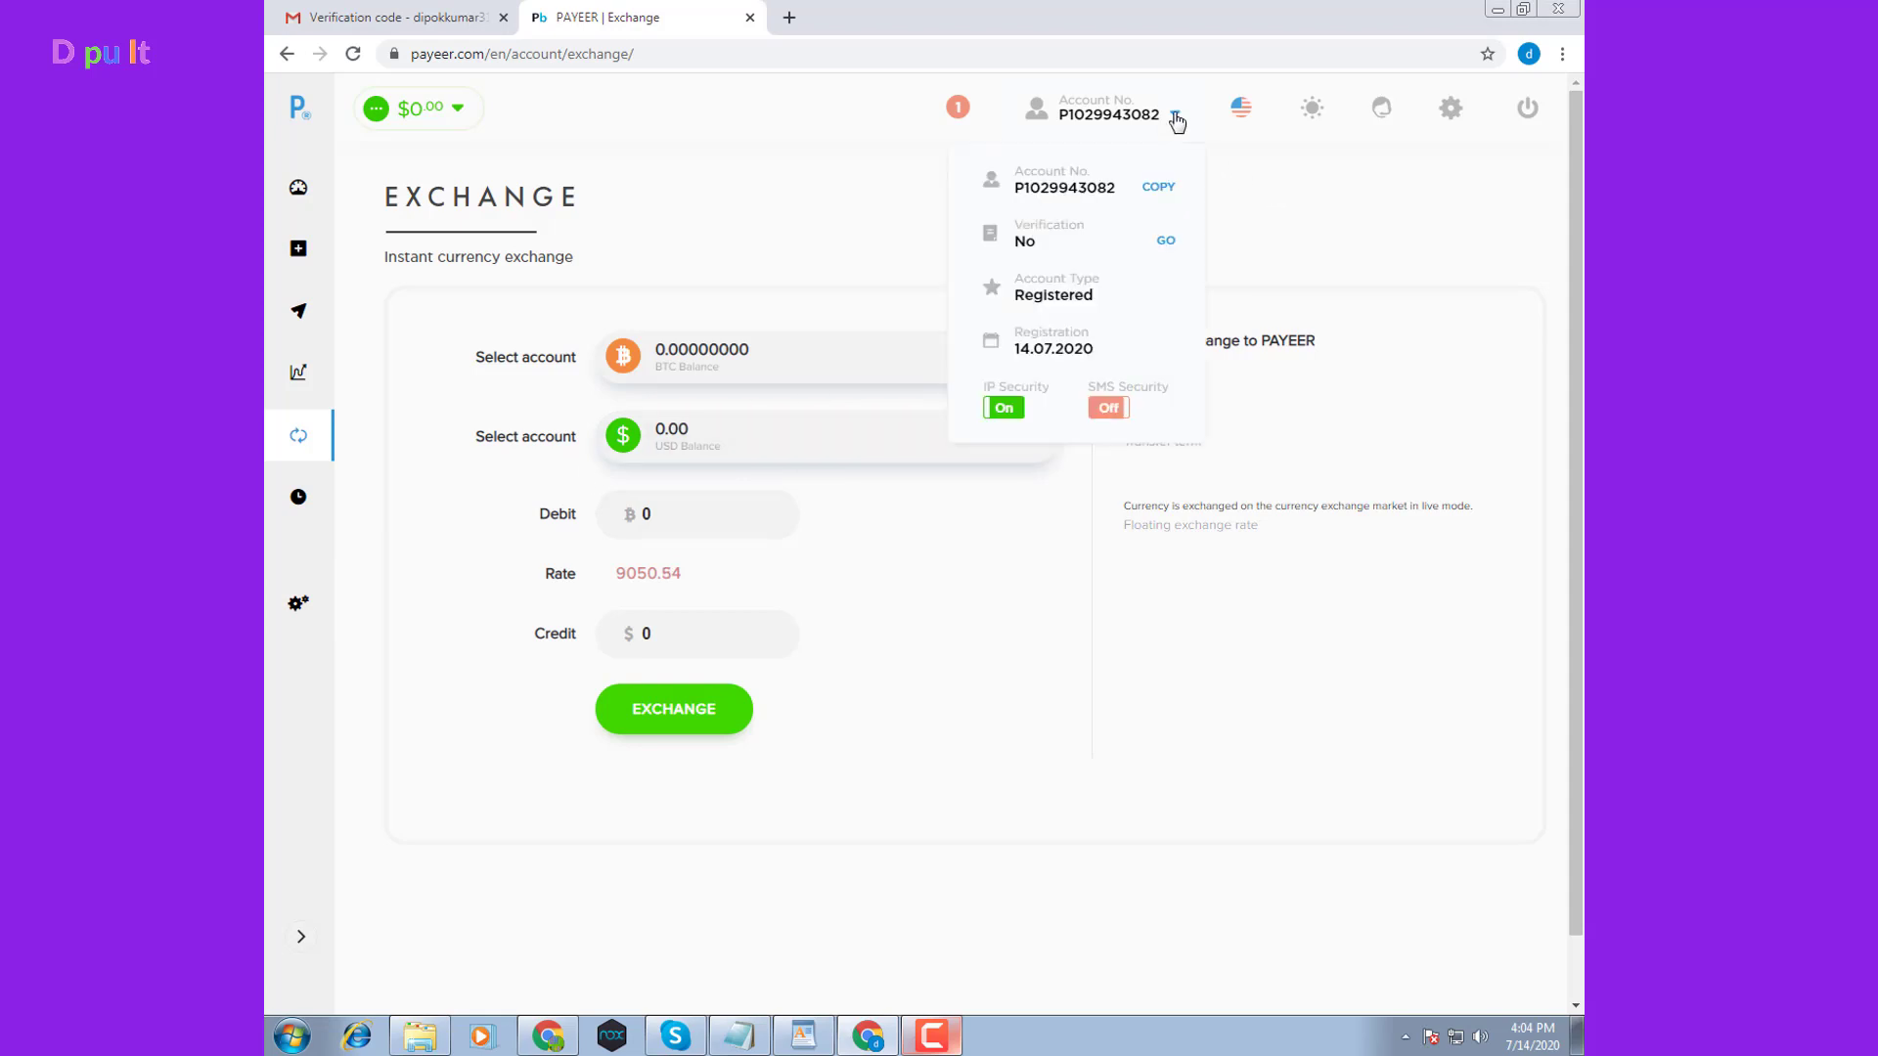
click(298, 187)
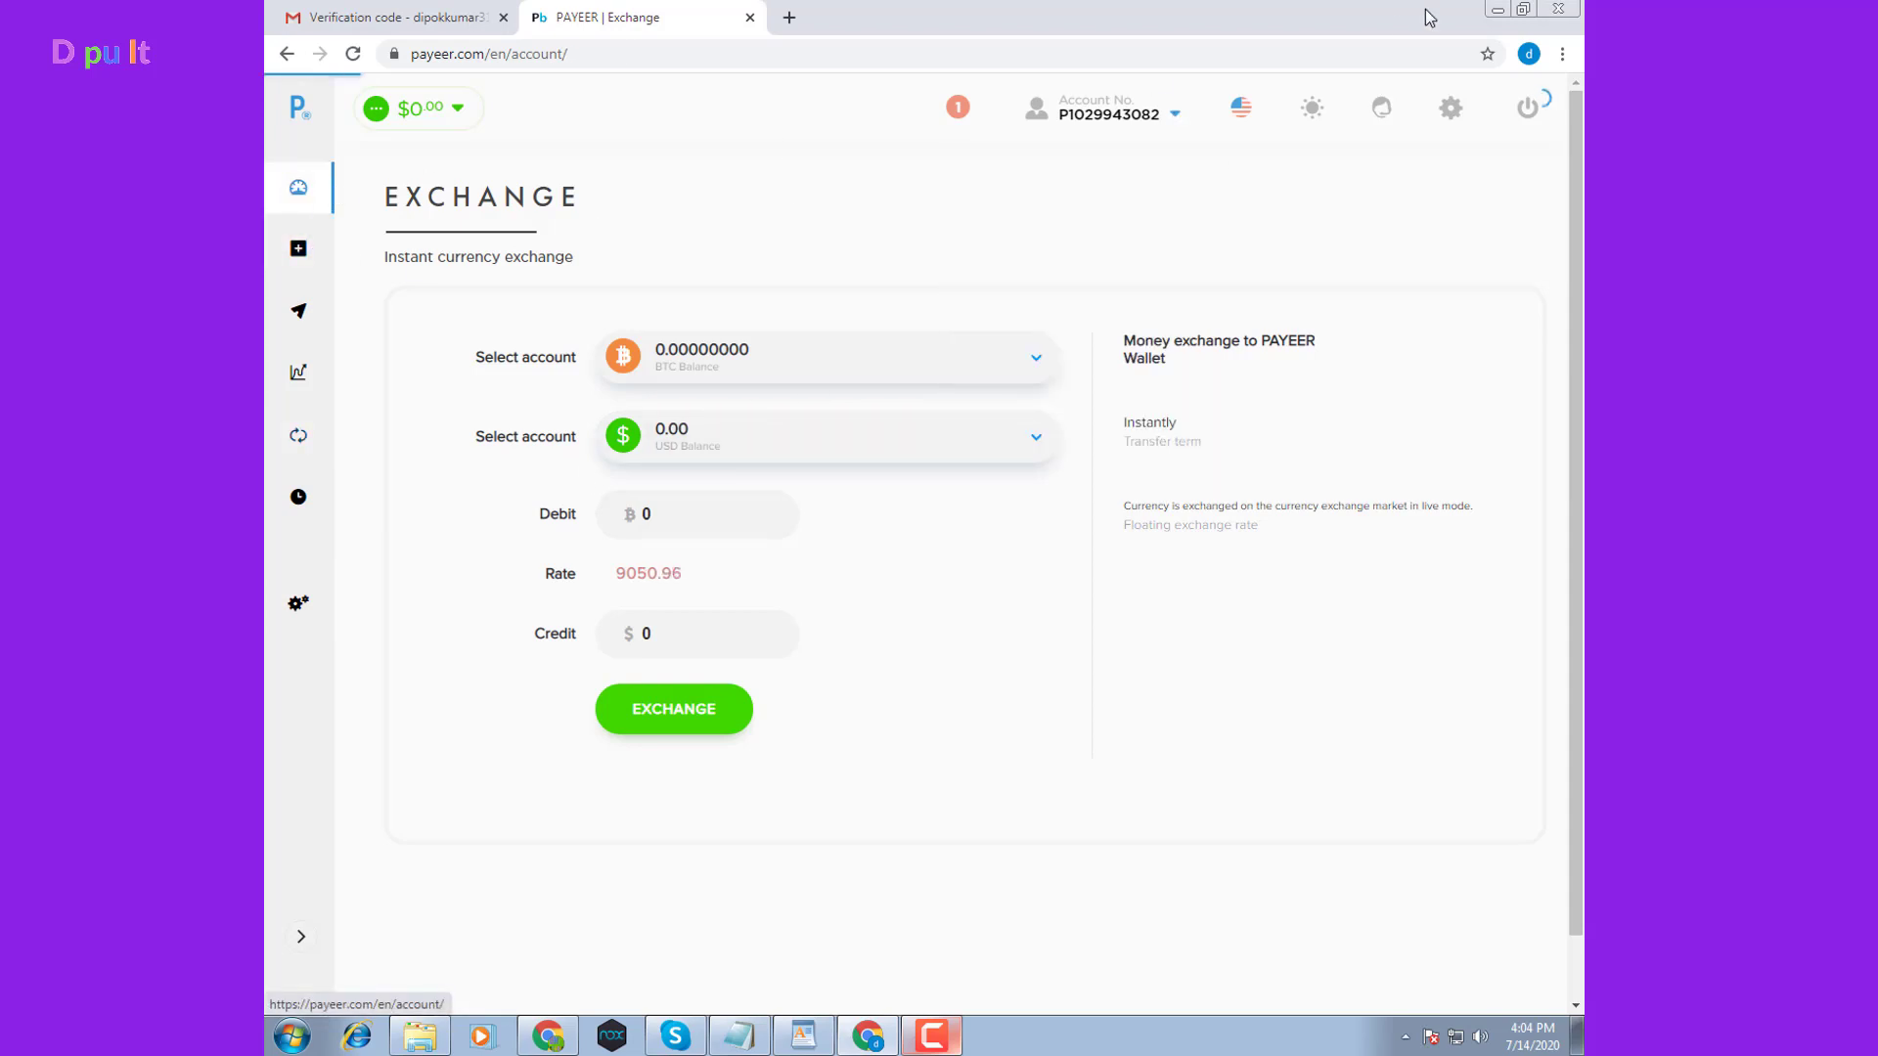
click(1177, 118)
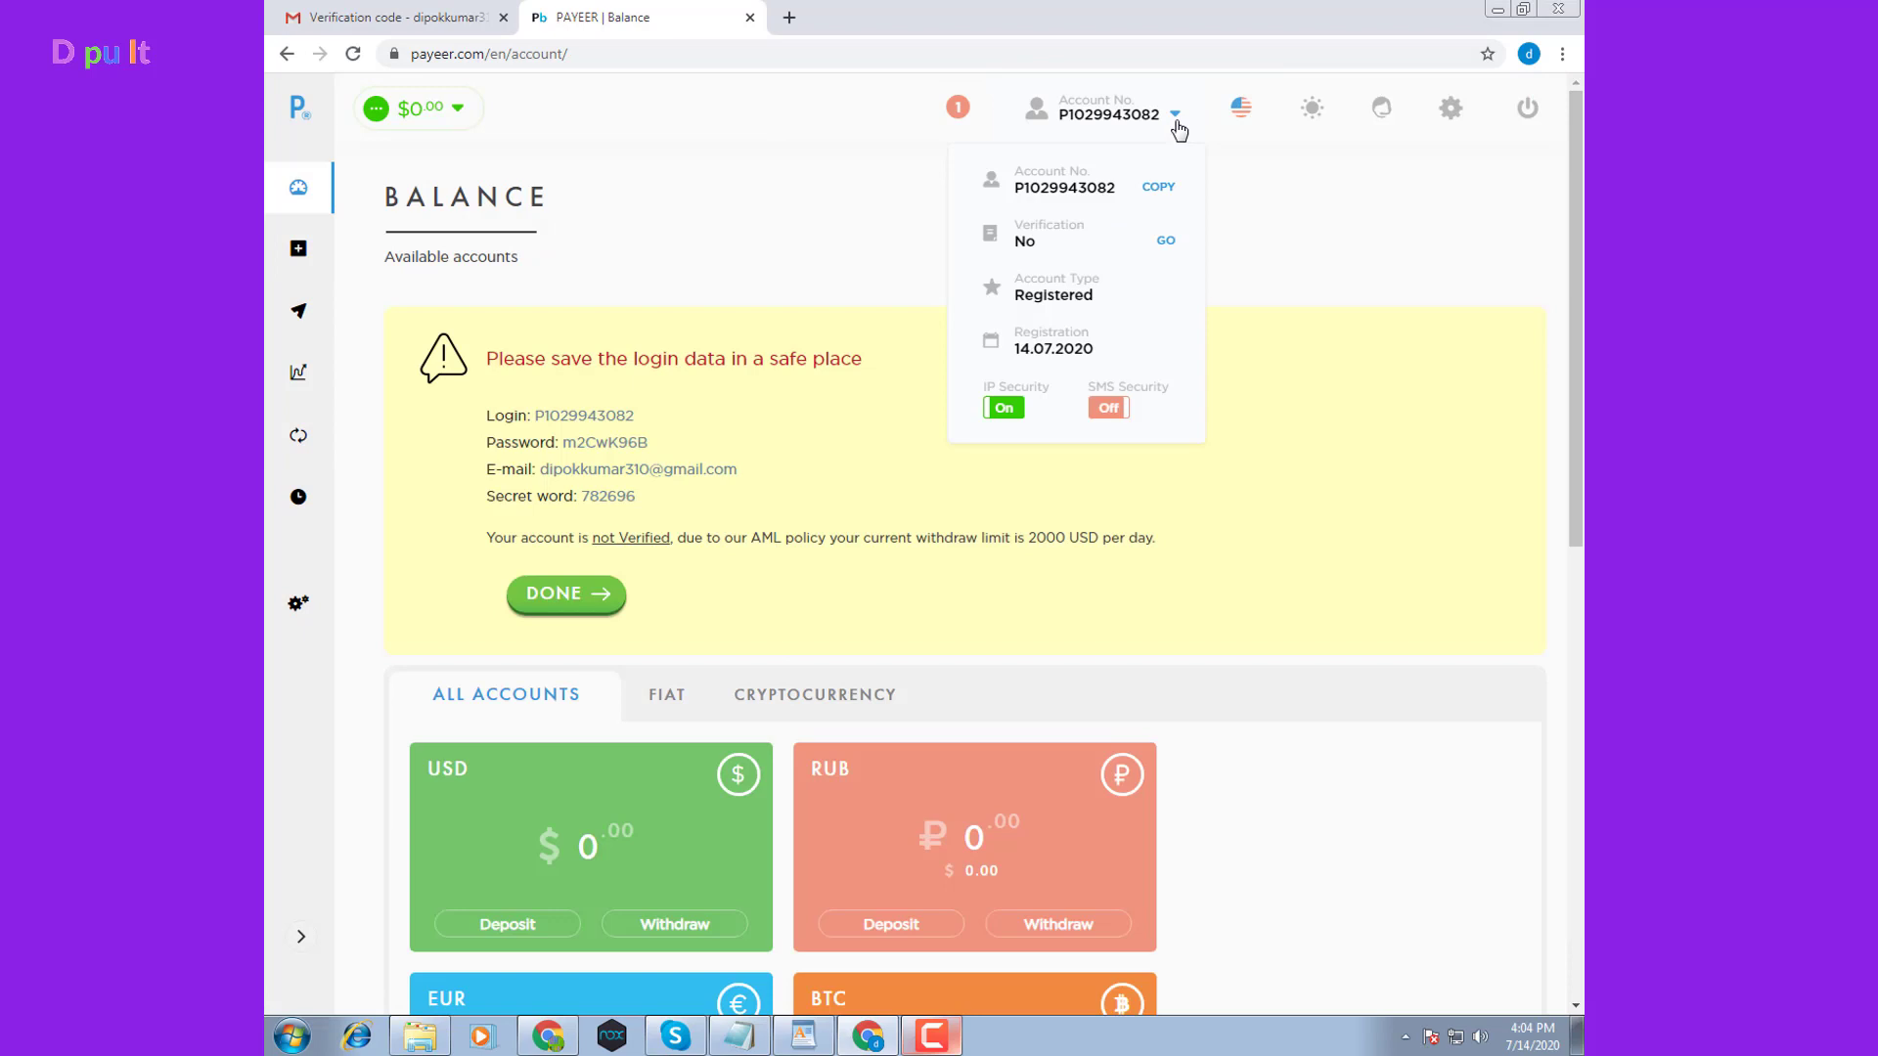
click(588, 320)
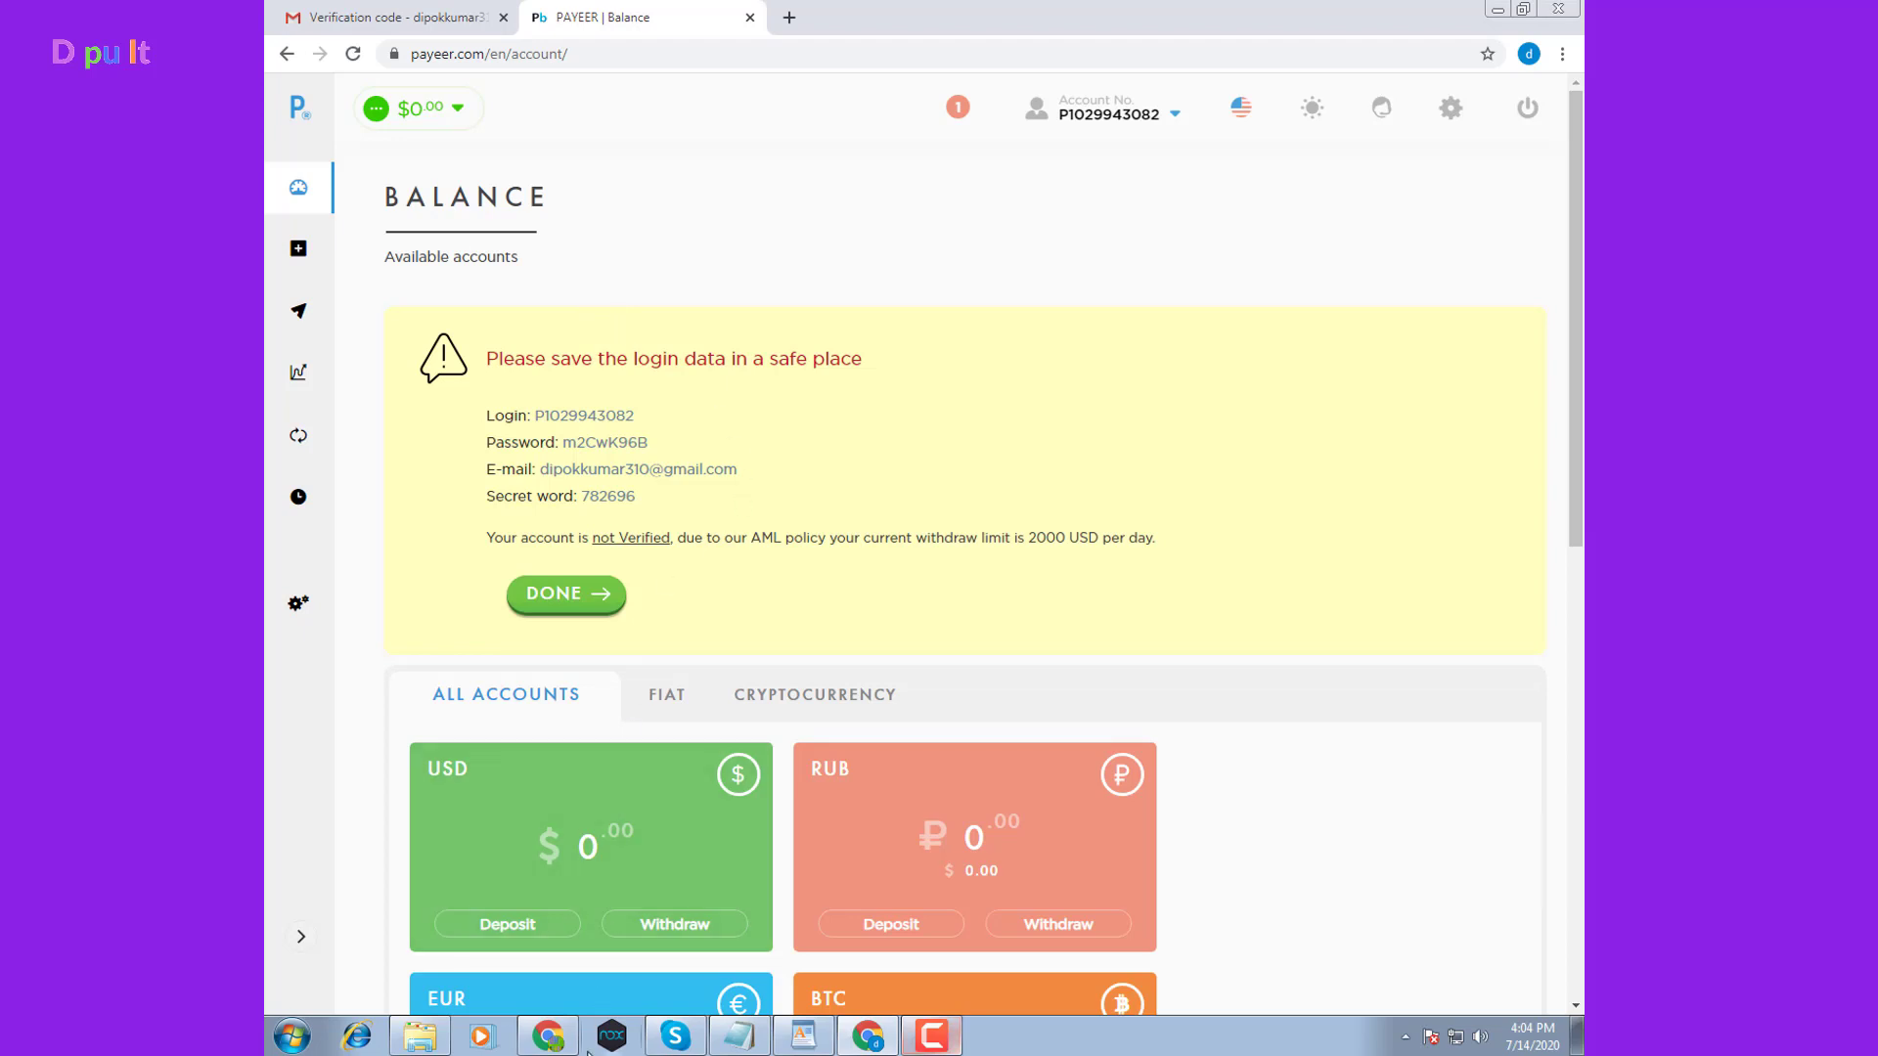
Switch to the second account's Chrome window and view its Balance page with USD 0.47 and RUB 4.19
click(548, 1034)
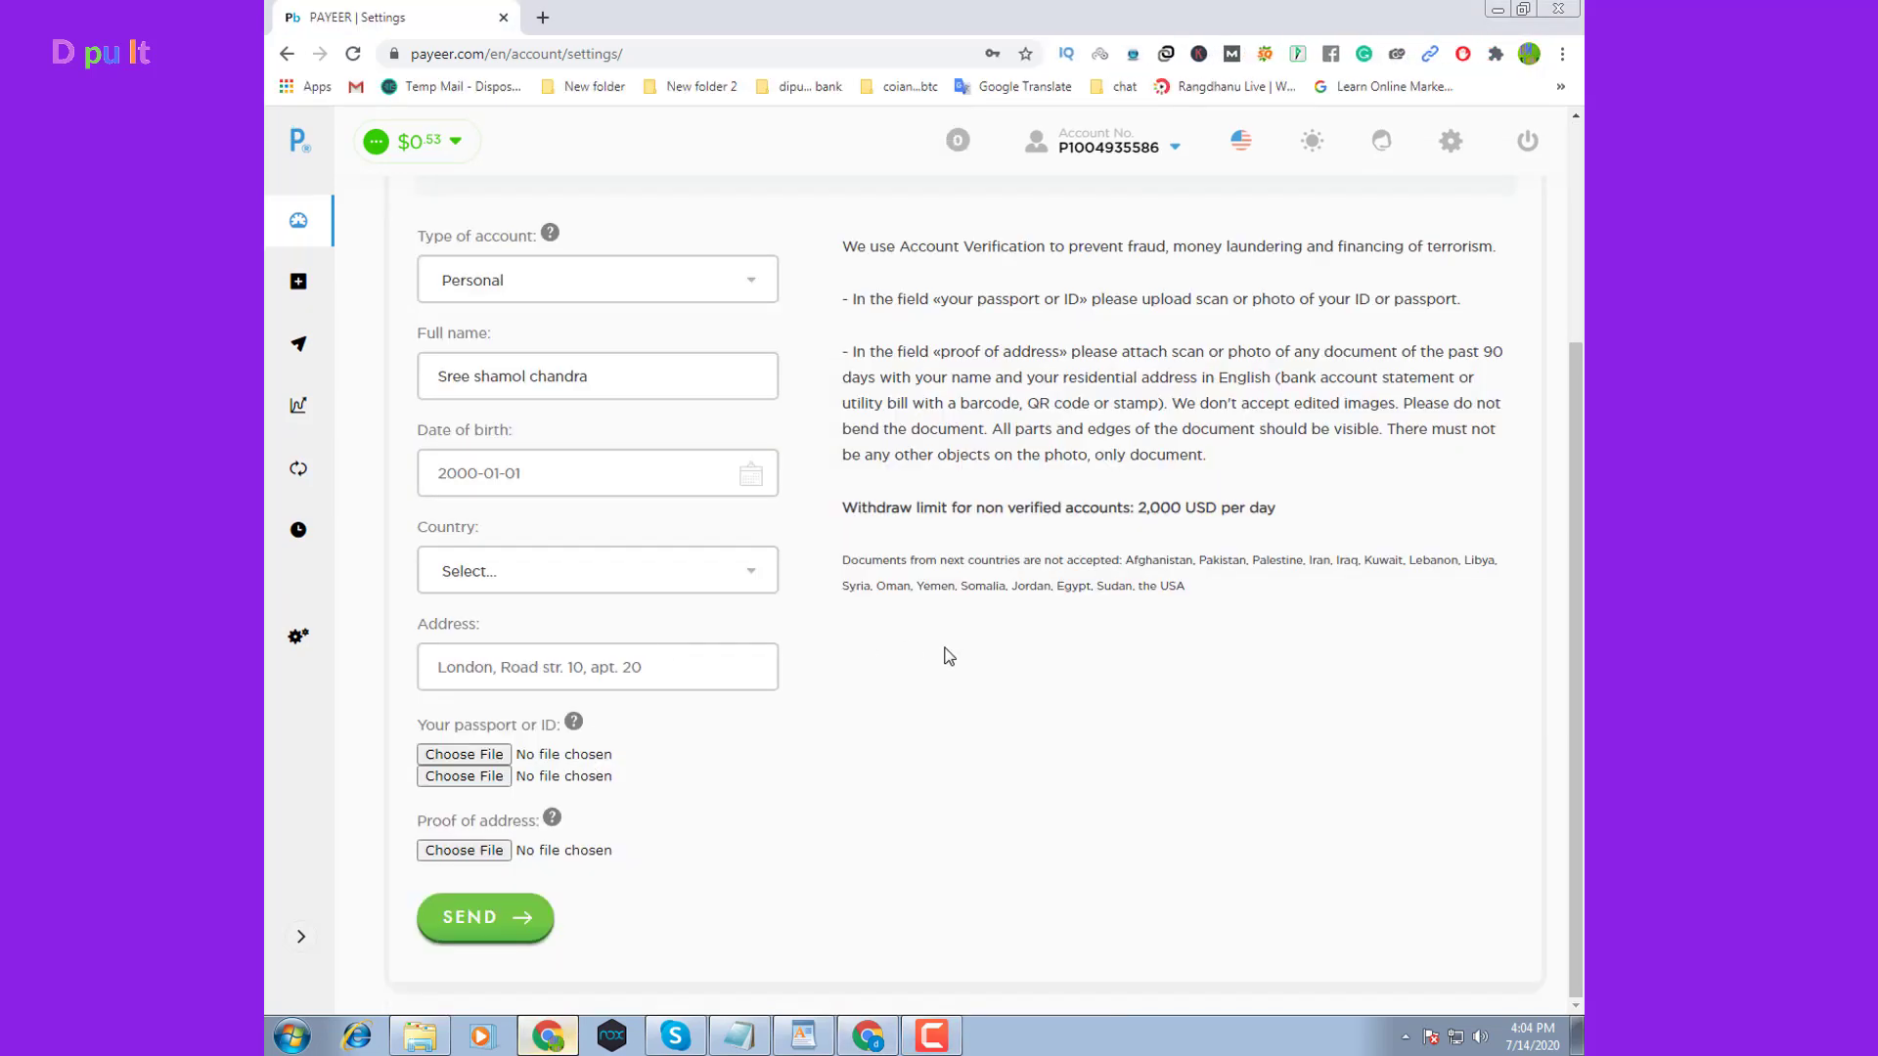
scroll(948, 655, up, 3)
click(298, 221)
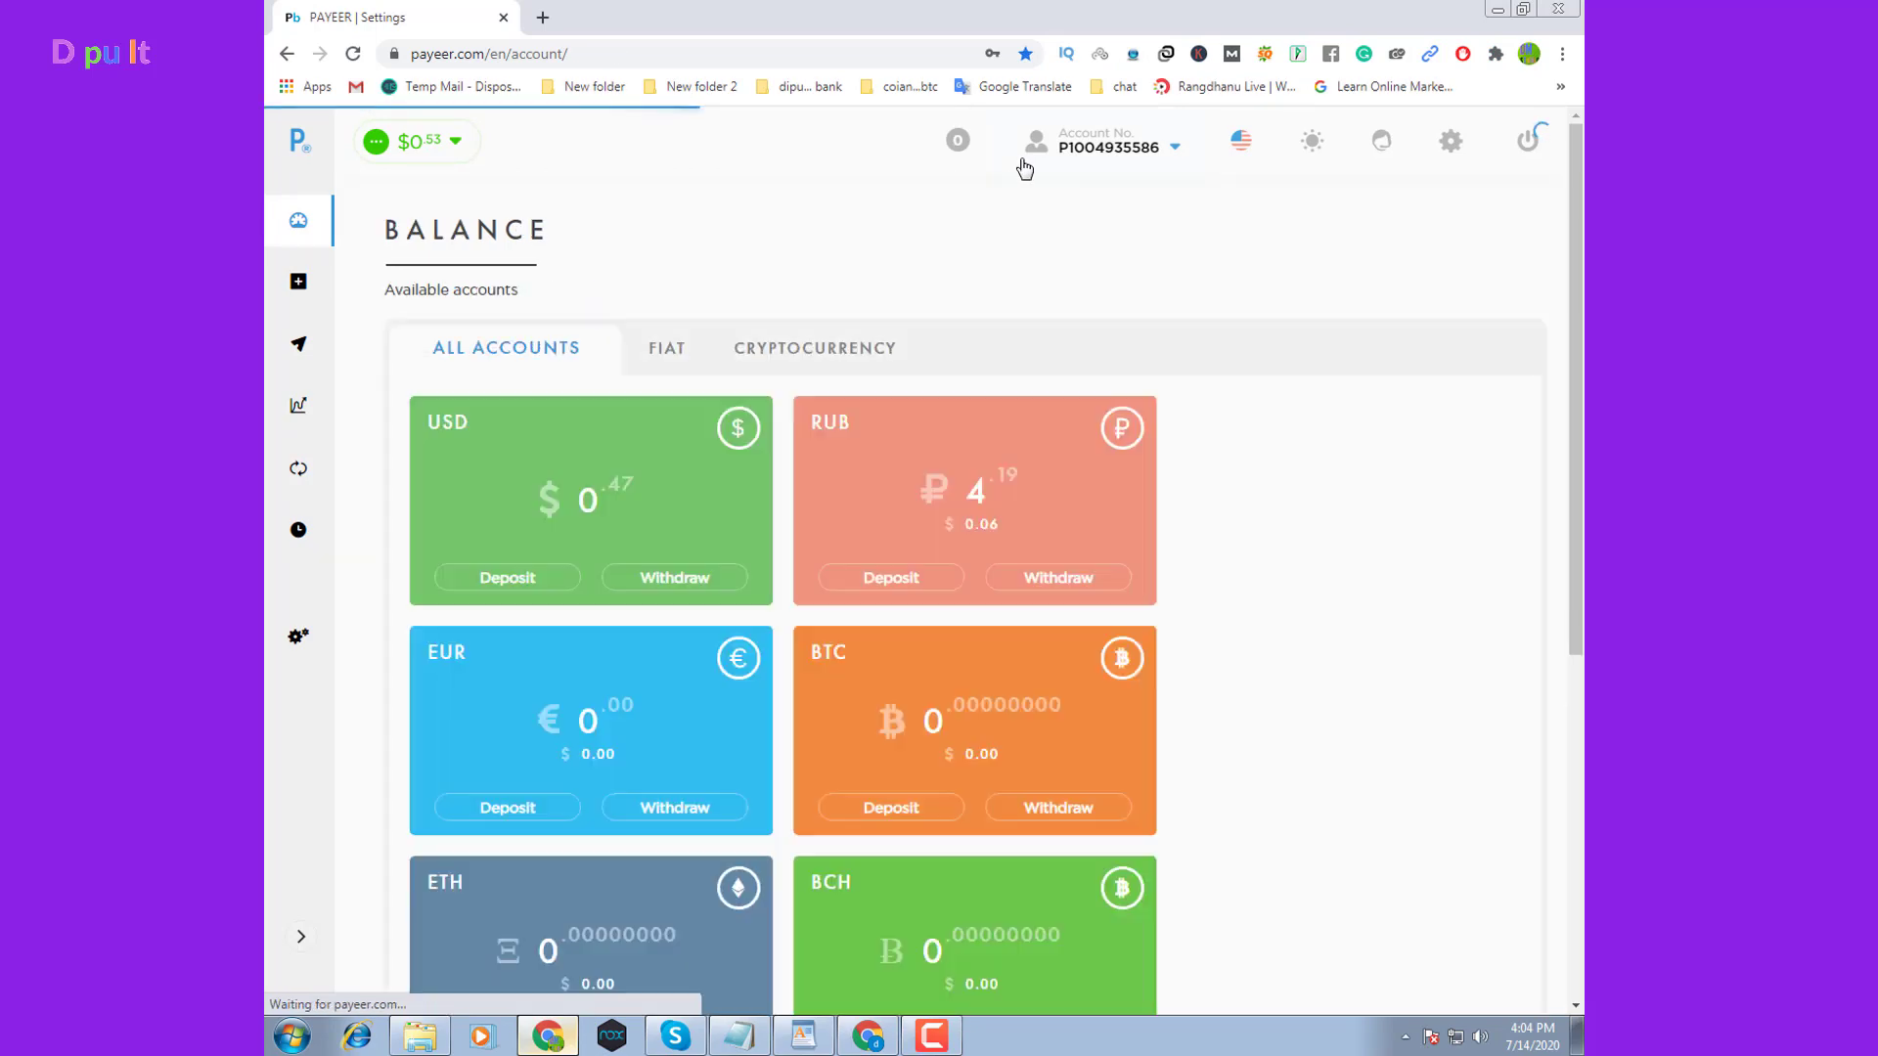
scroll(1146, 409, down, 3)
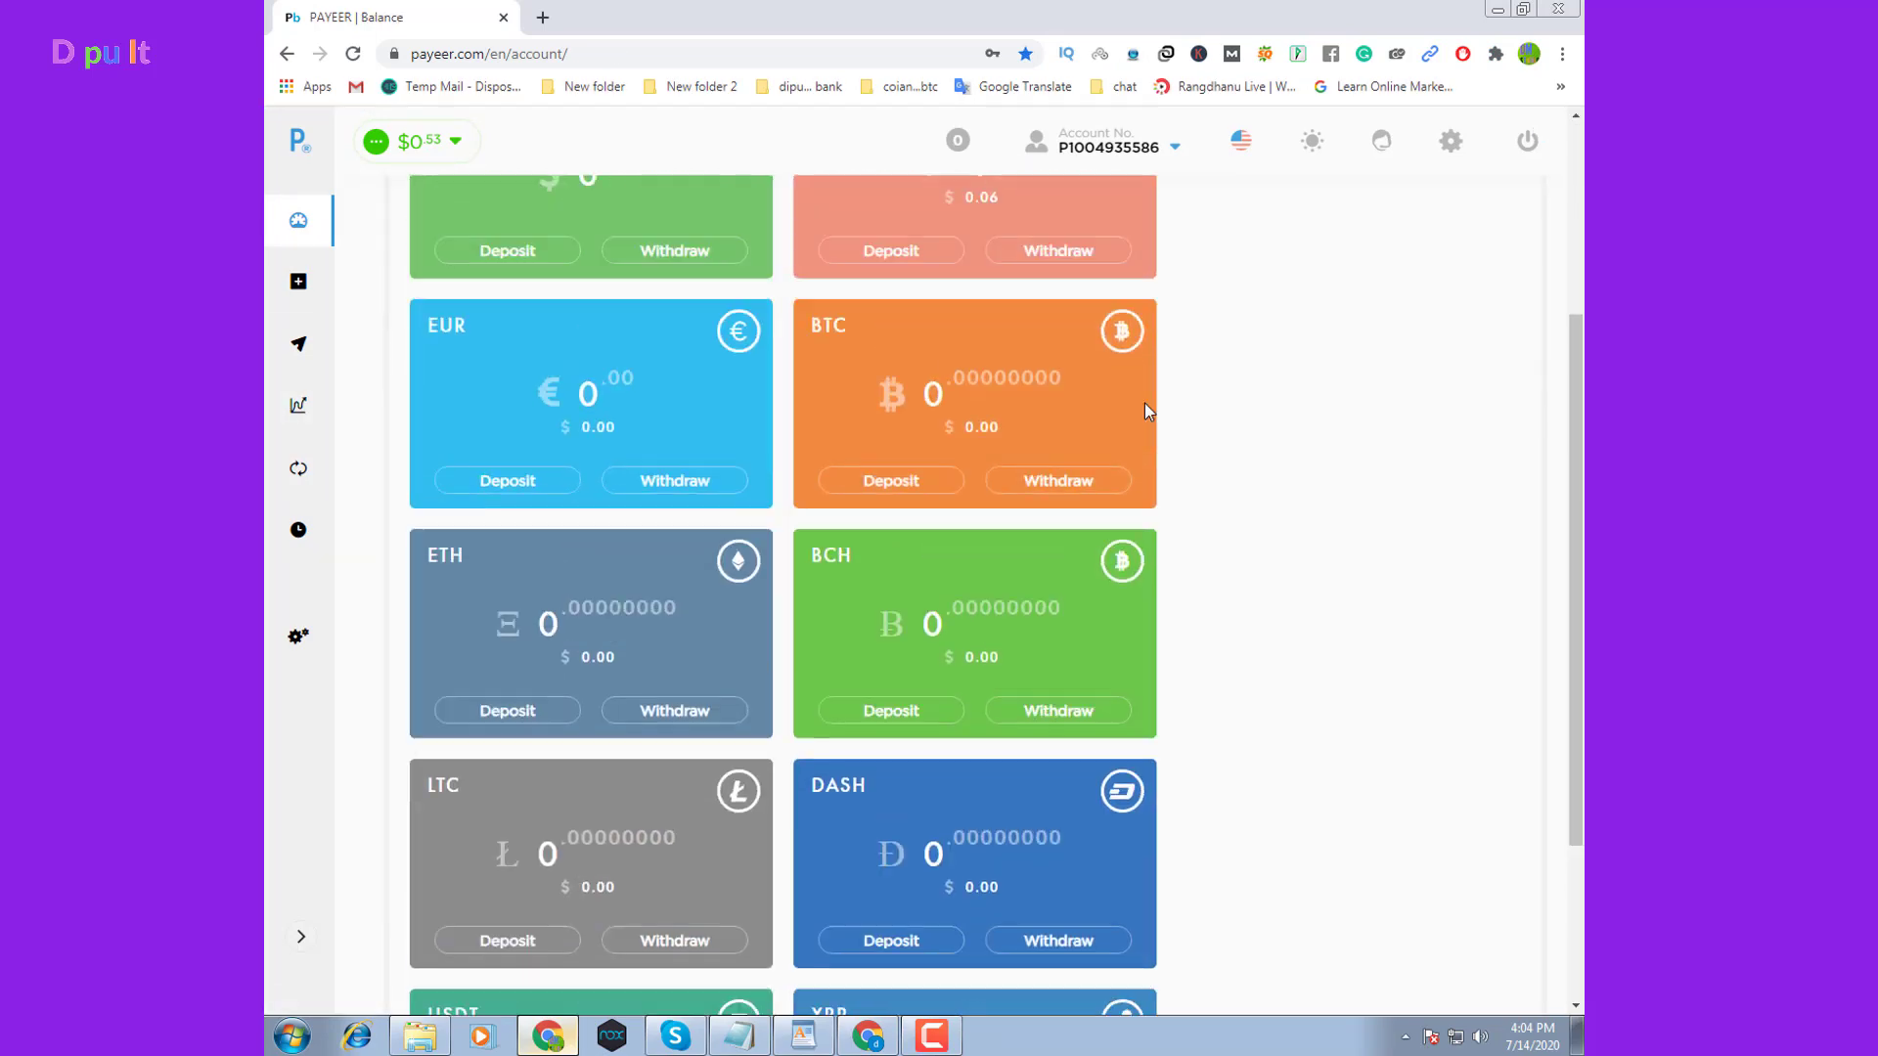
scroll(1146, 409, up, 3)
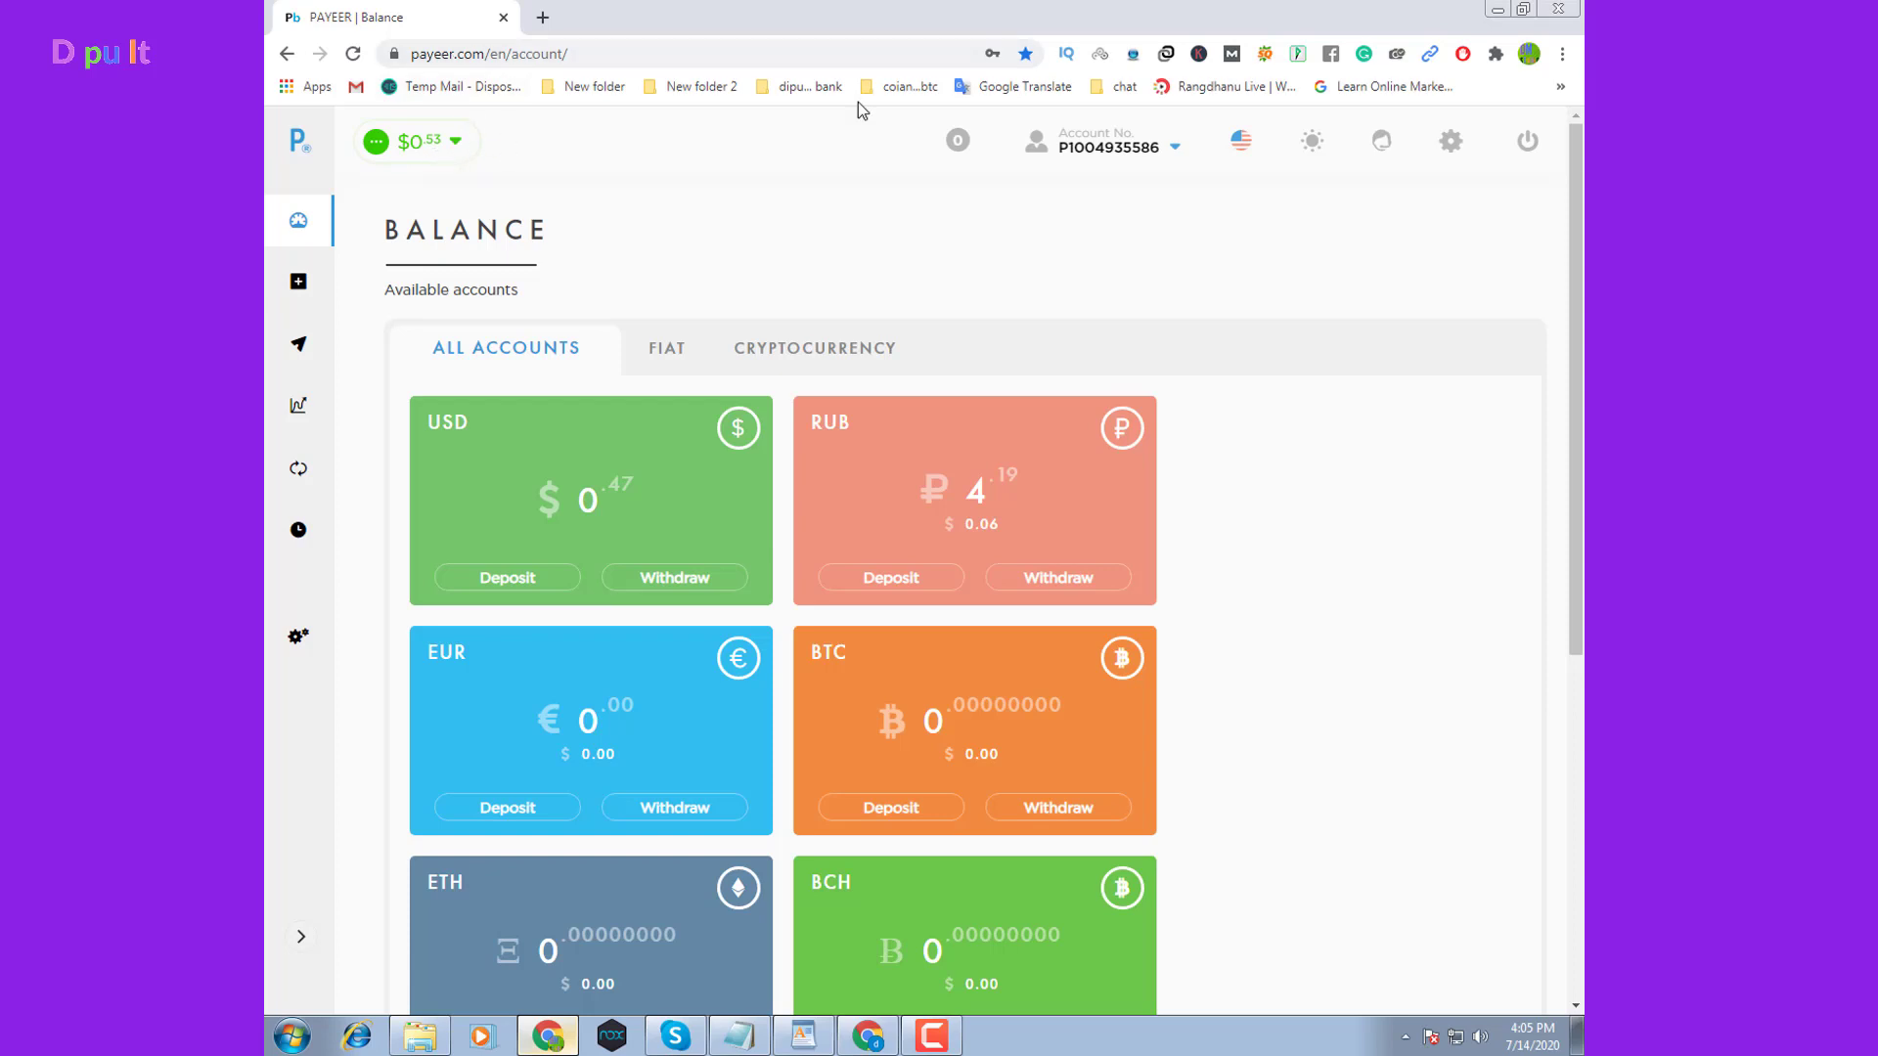
From the Account No. panel, launch the unverified account's verification settings
mouse_move(1125, 145)
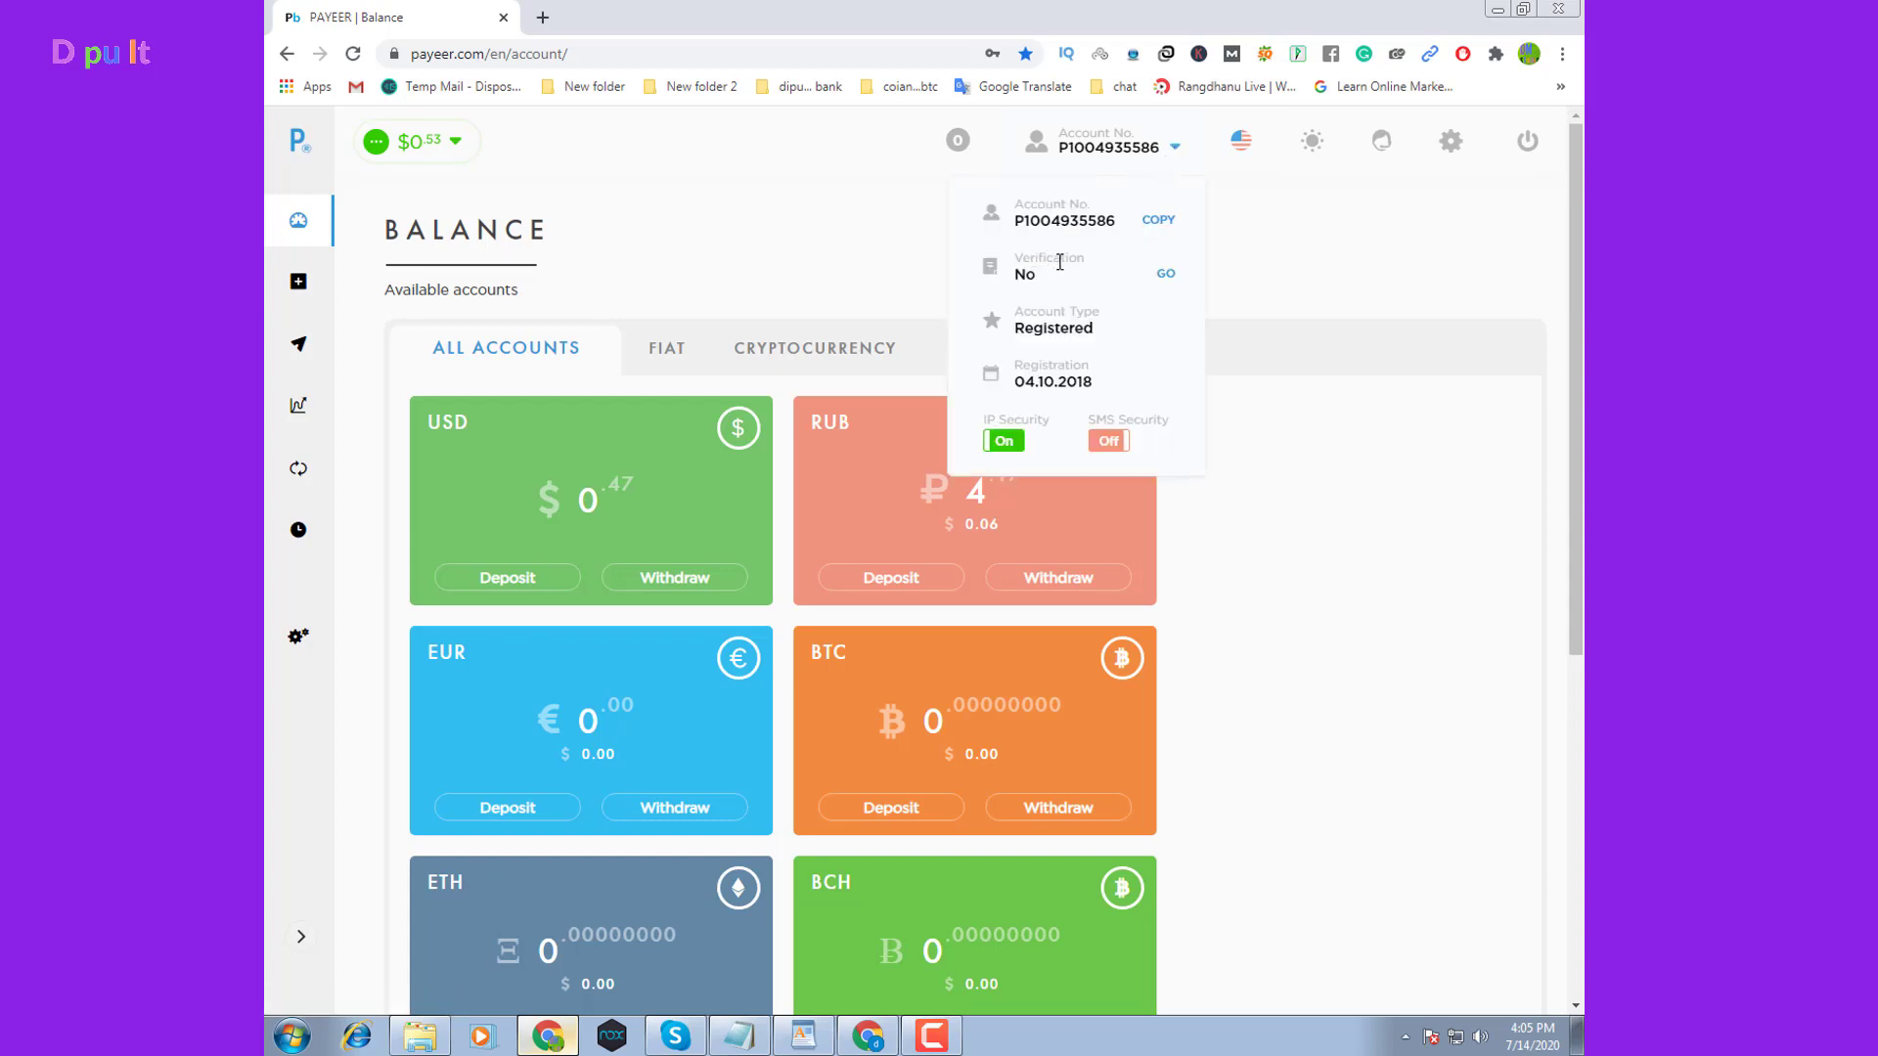
mouse_move(1449, 165)
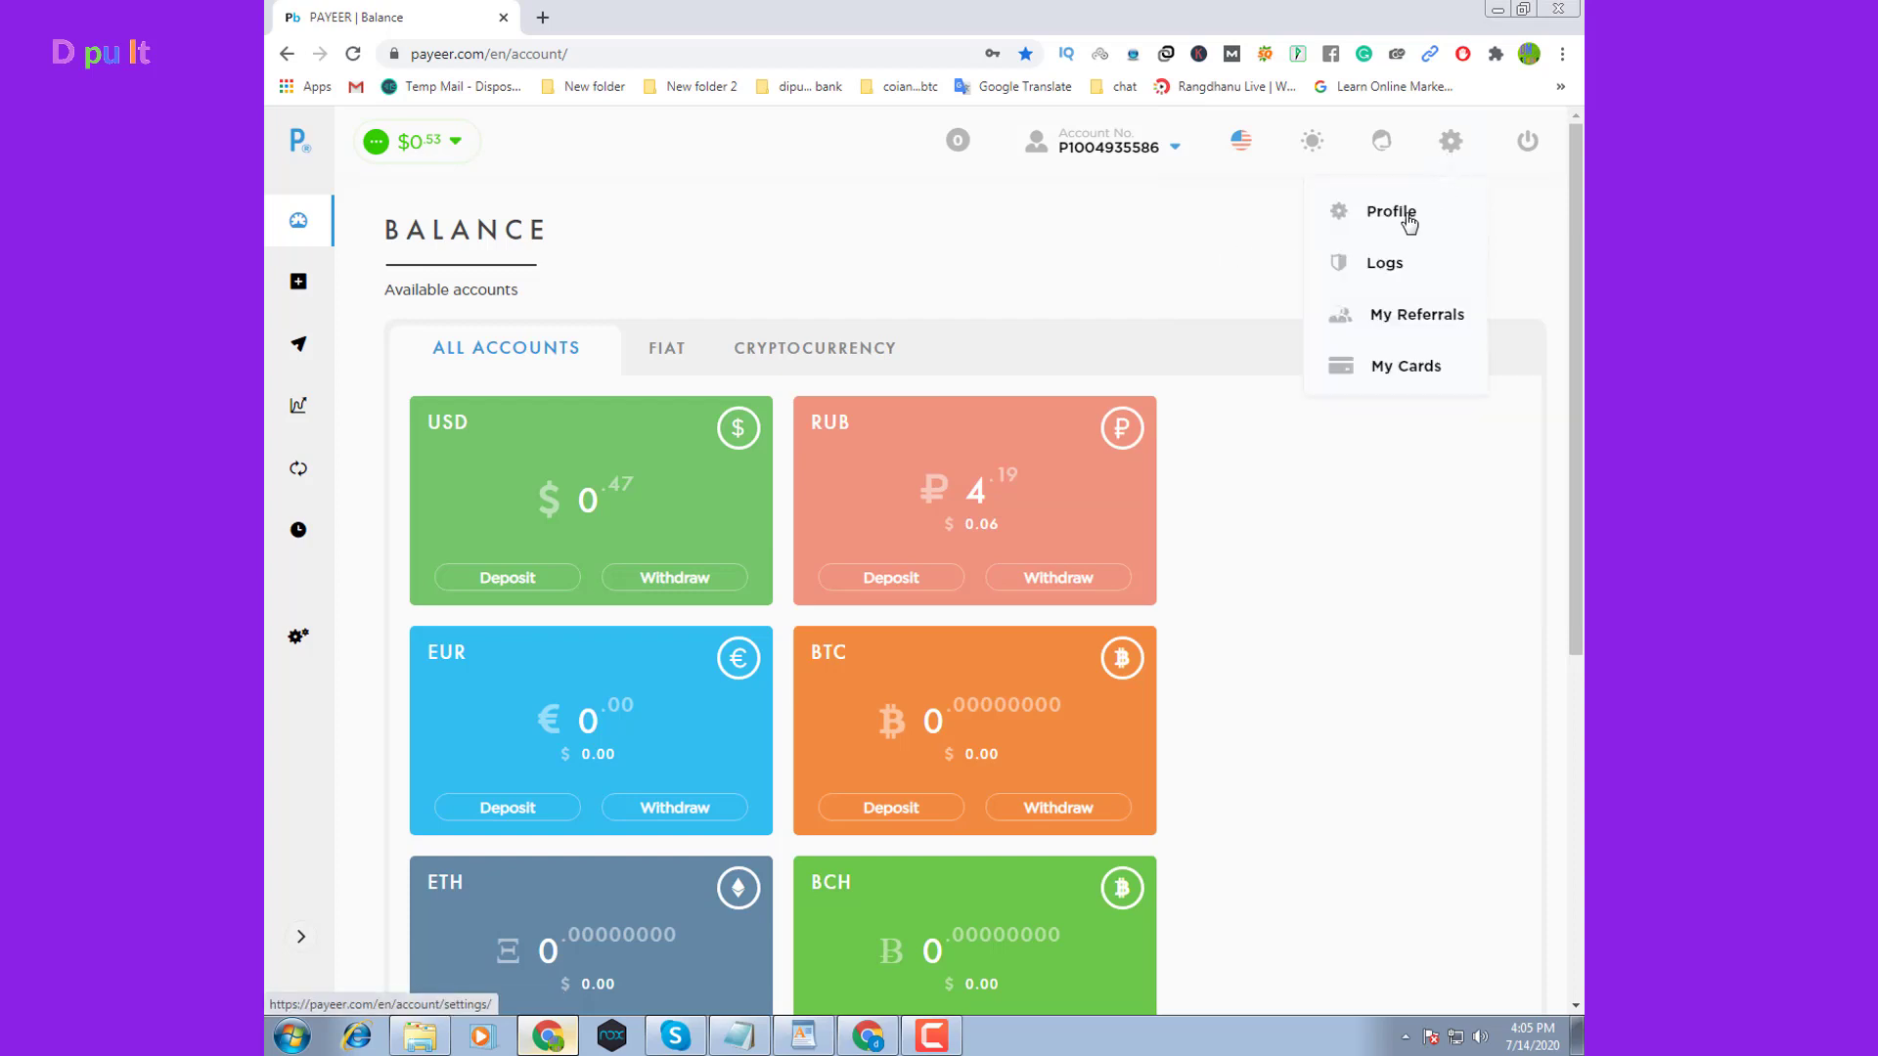
mouse_move(1181, 166)
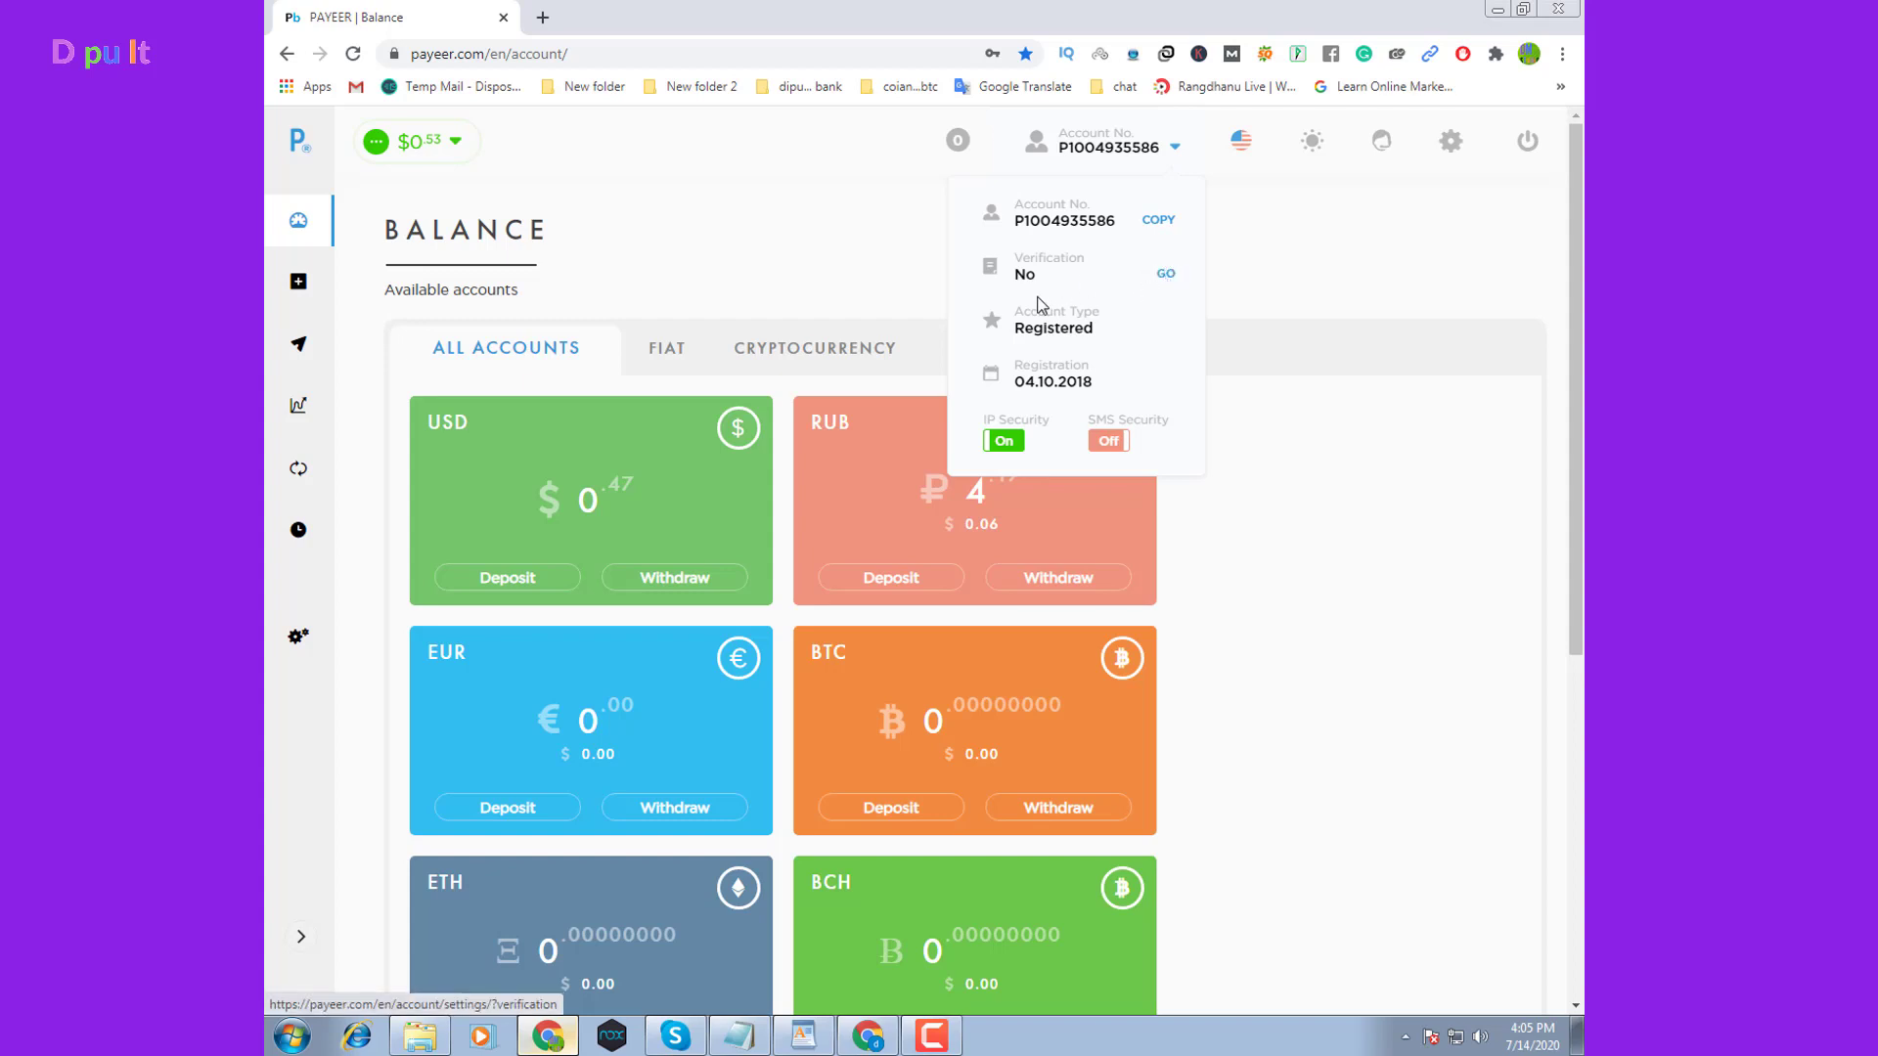
click(1166, 280)
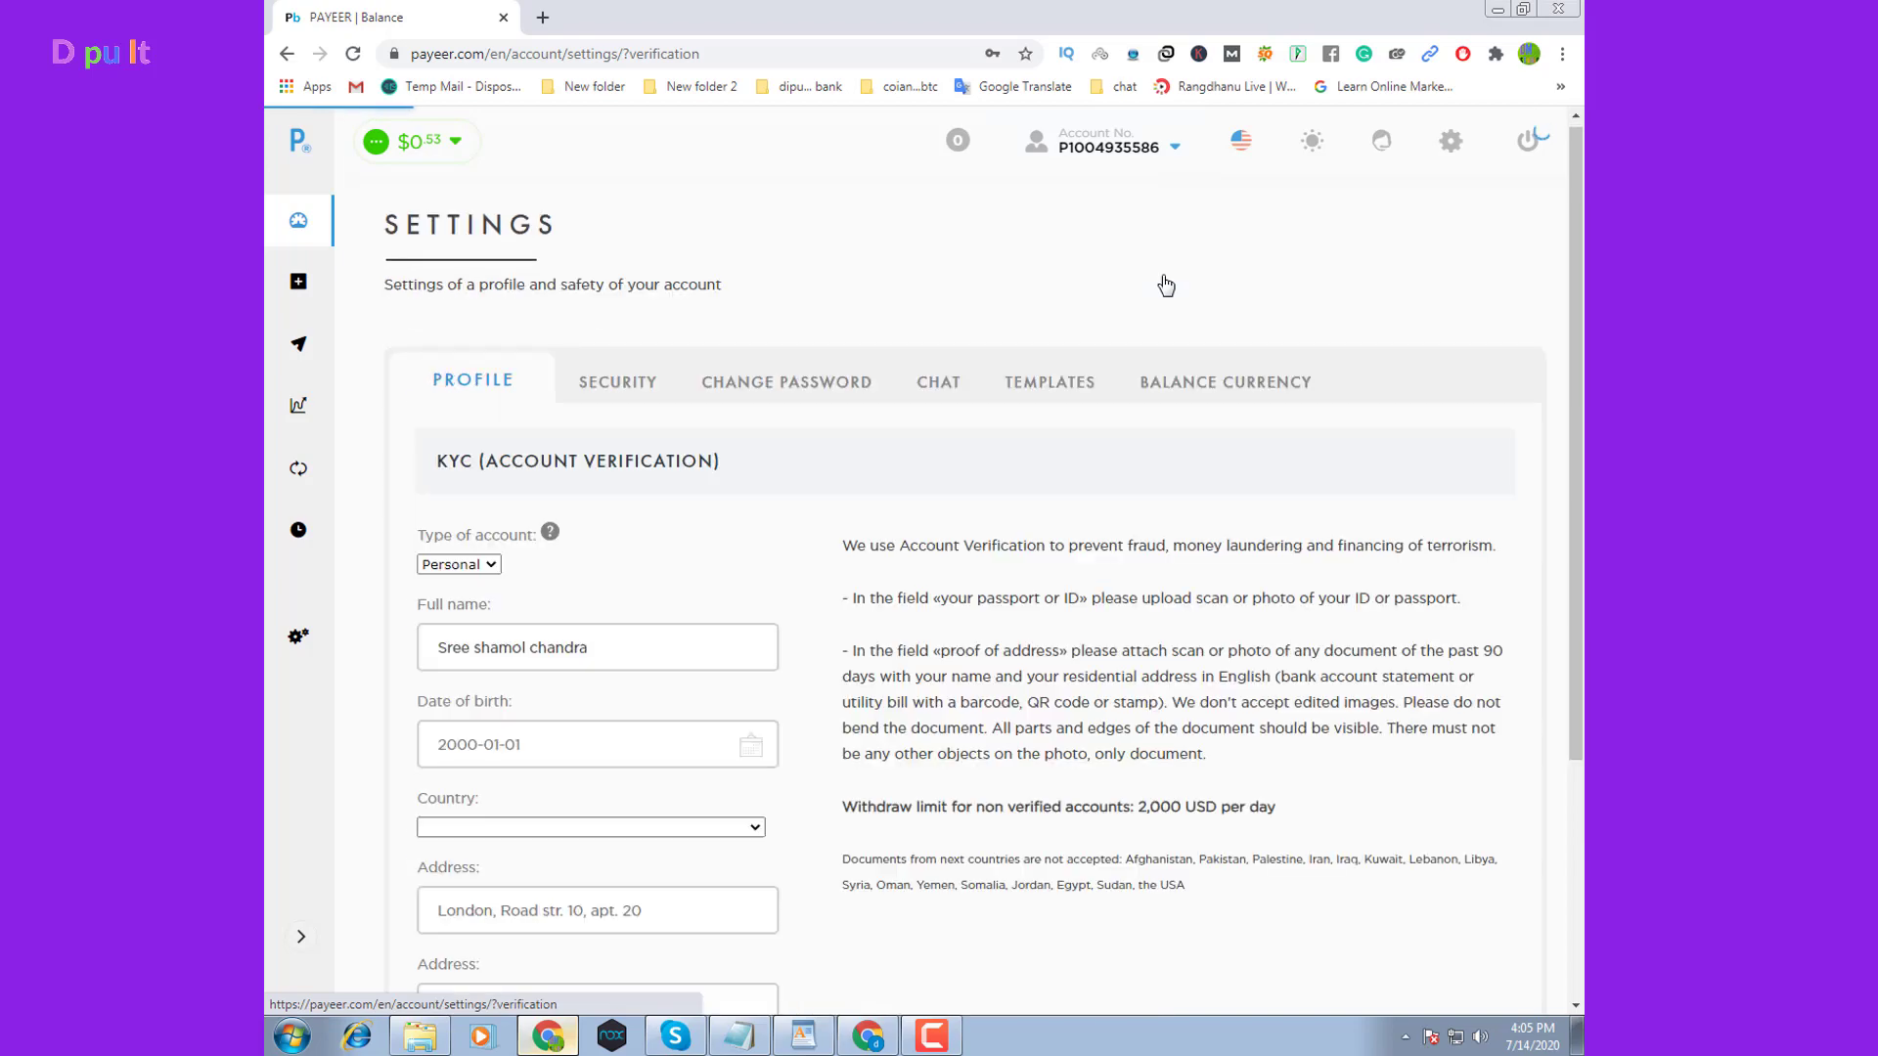
Keep Personal as account type and autofill the saved full name and address
scroll(482, 678, down, 3)
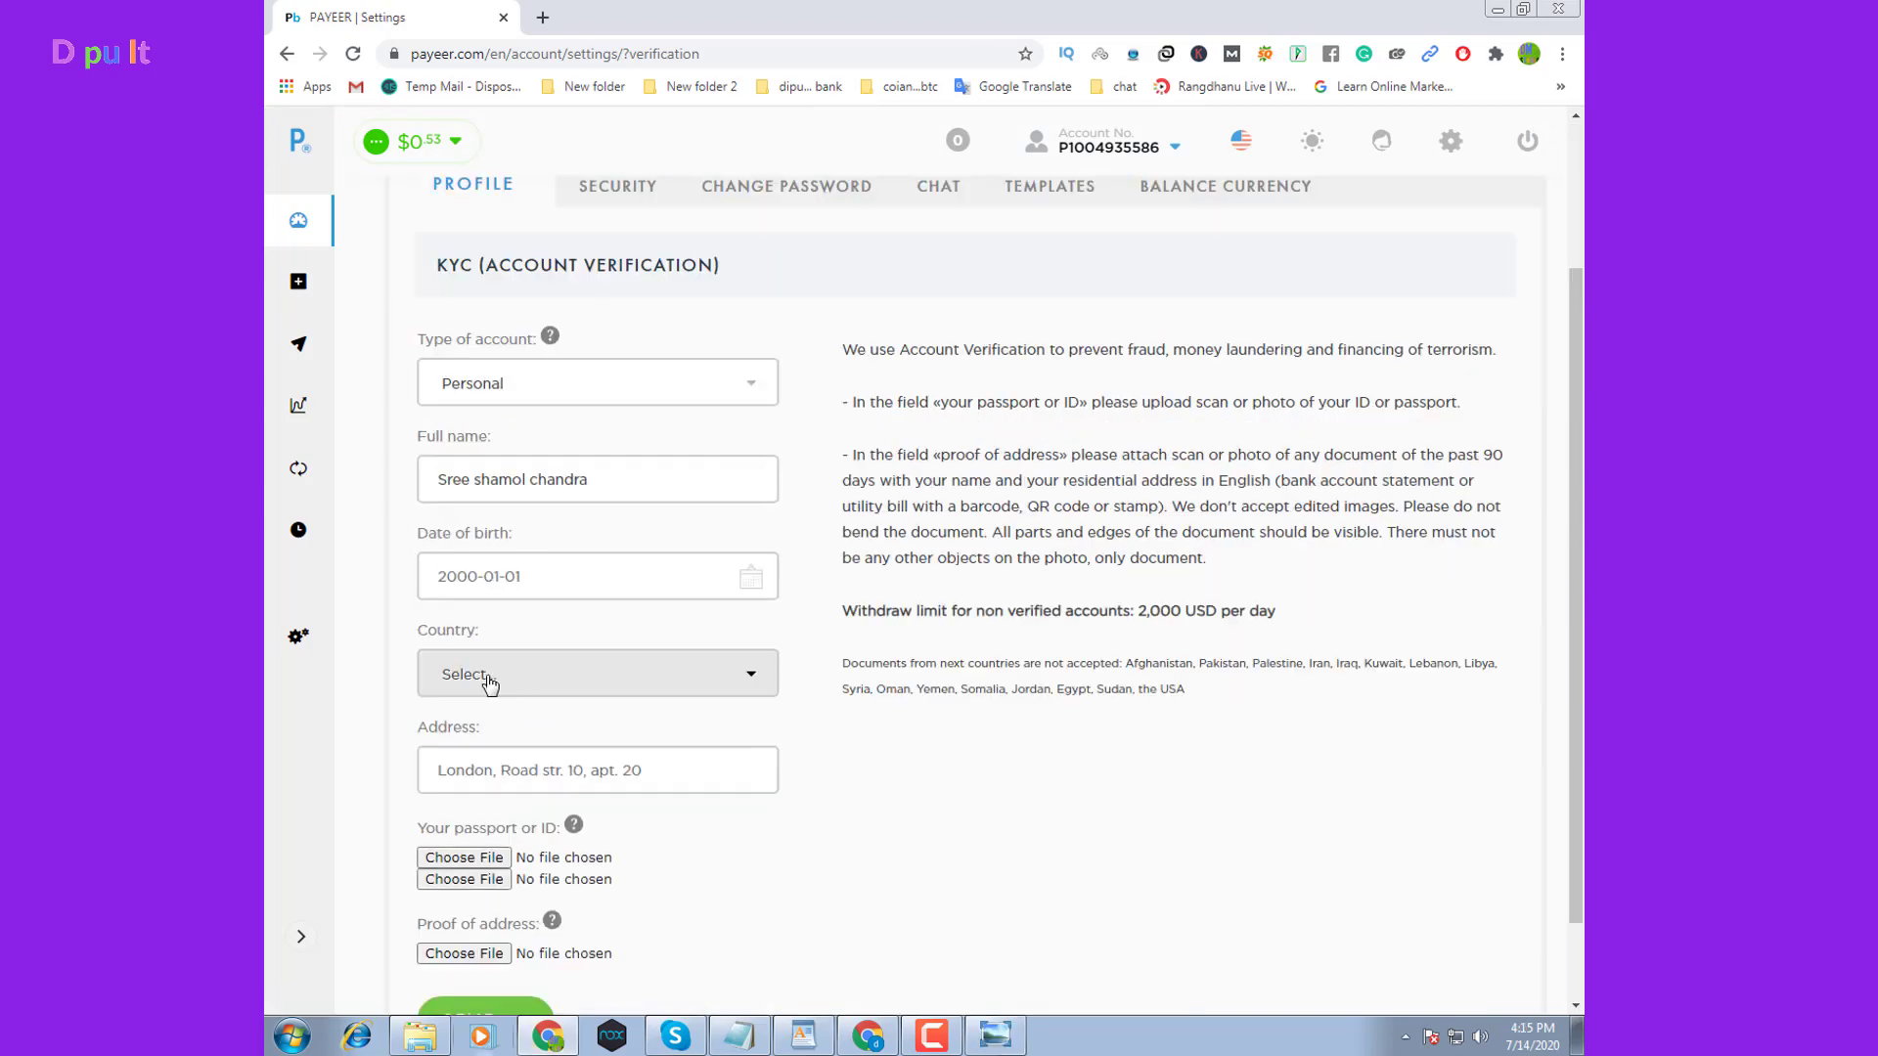
scroll(482, 769, up, 3)
scroll(567, 717, down, 2)
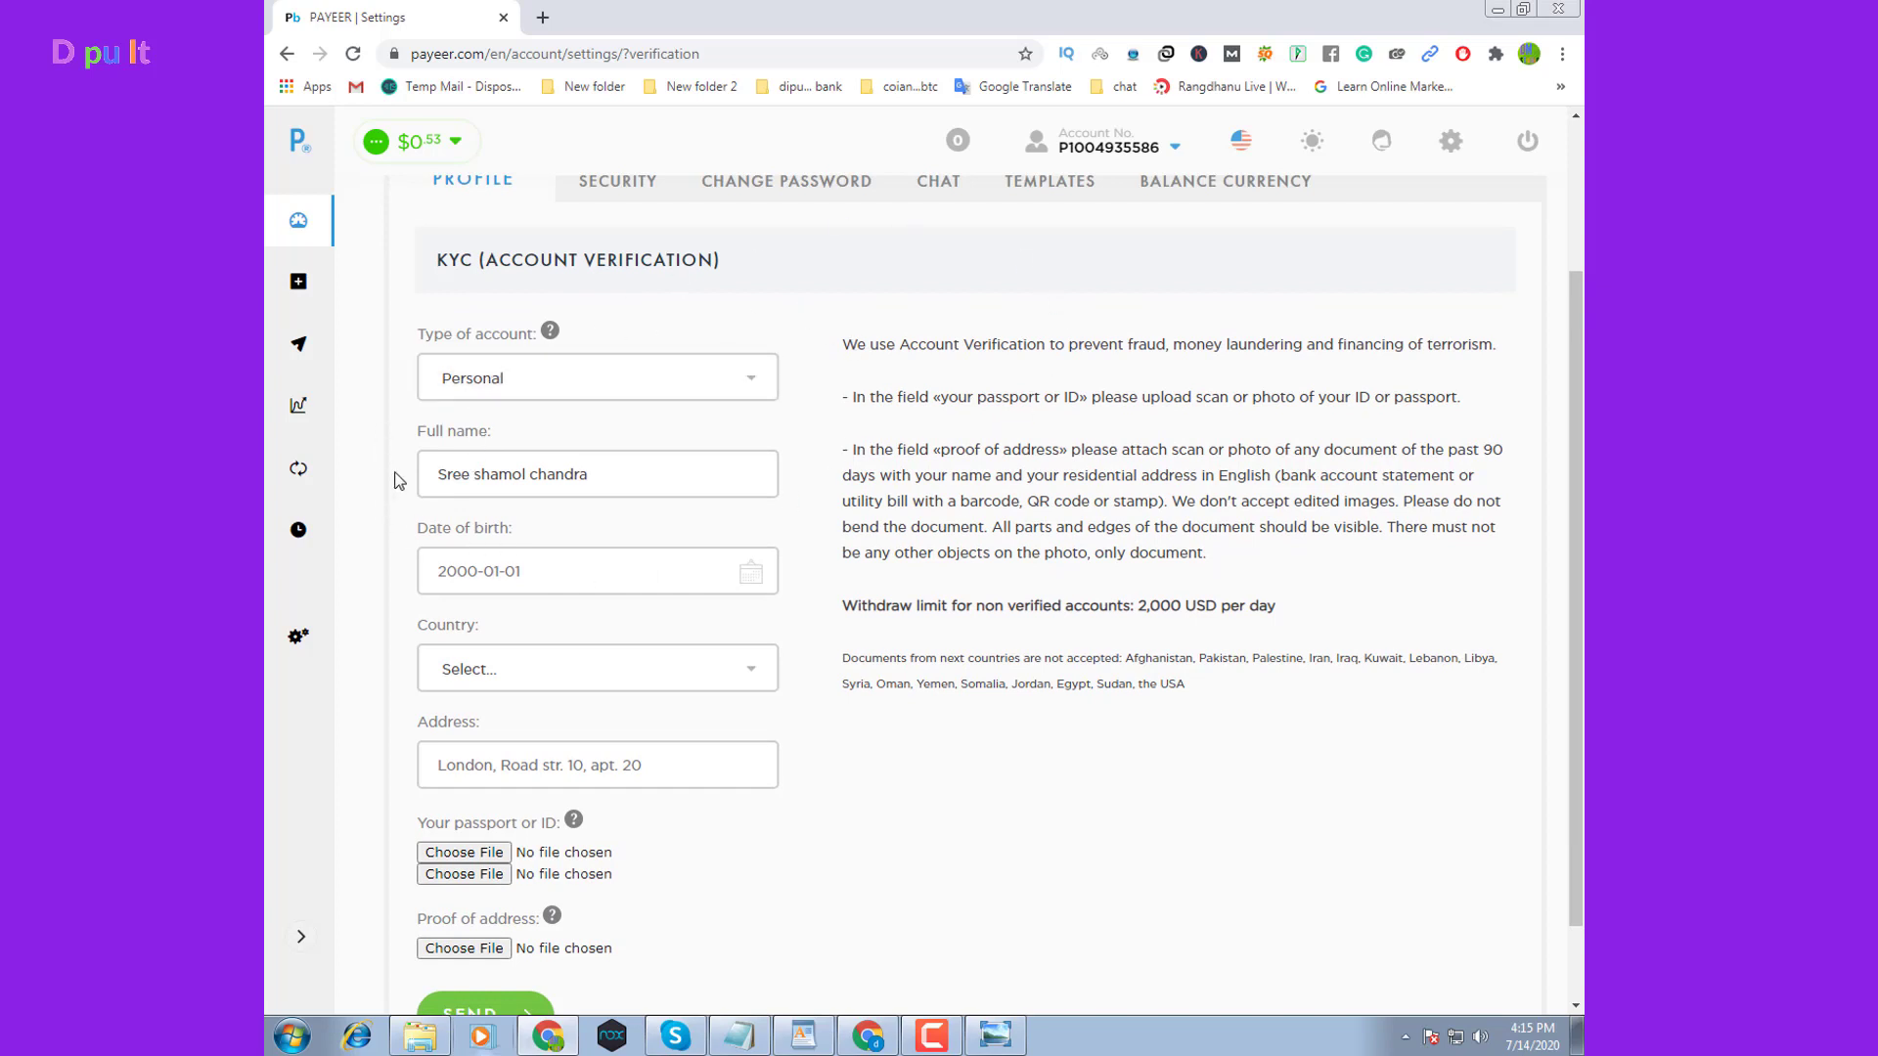
click(747, 384)
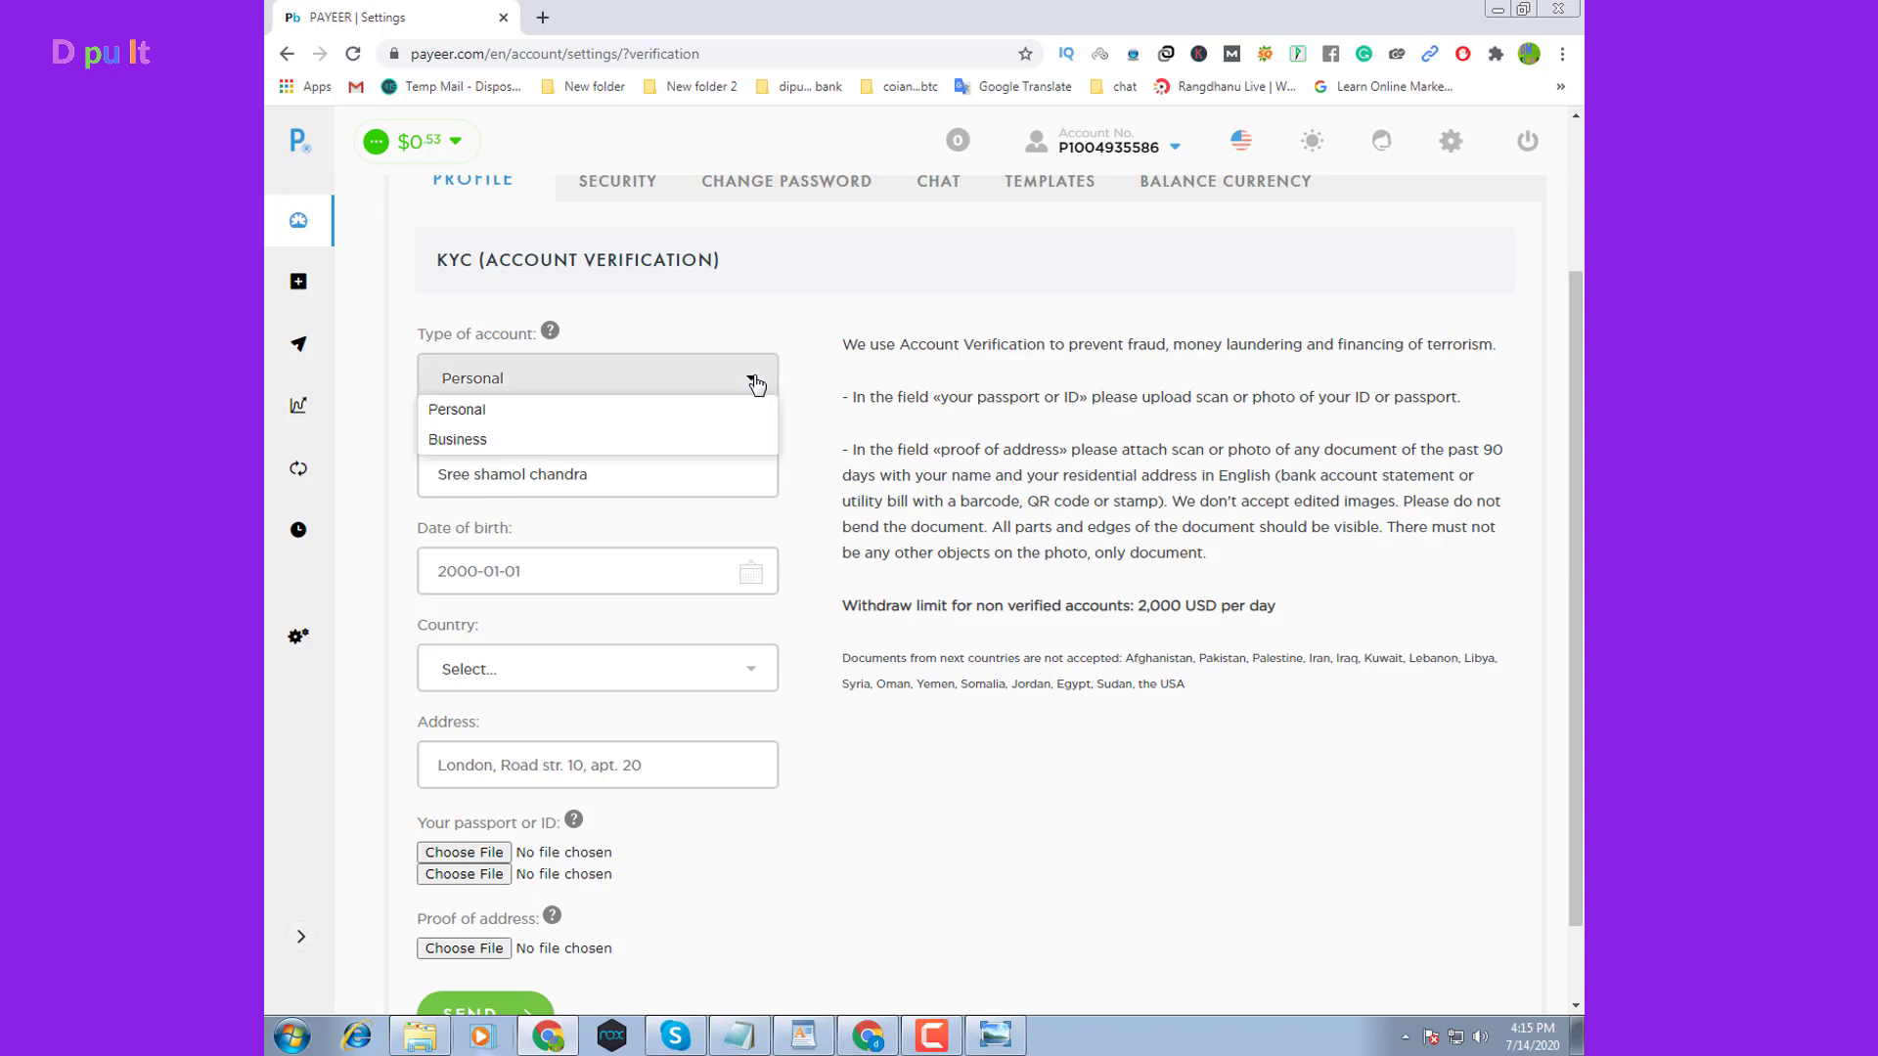
click(490, 423)
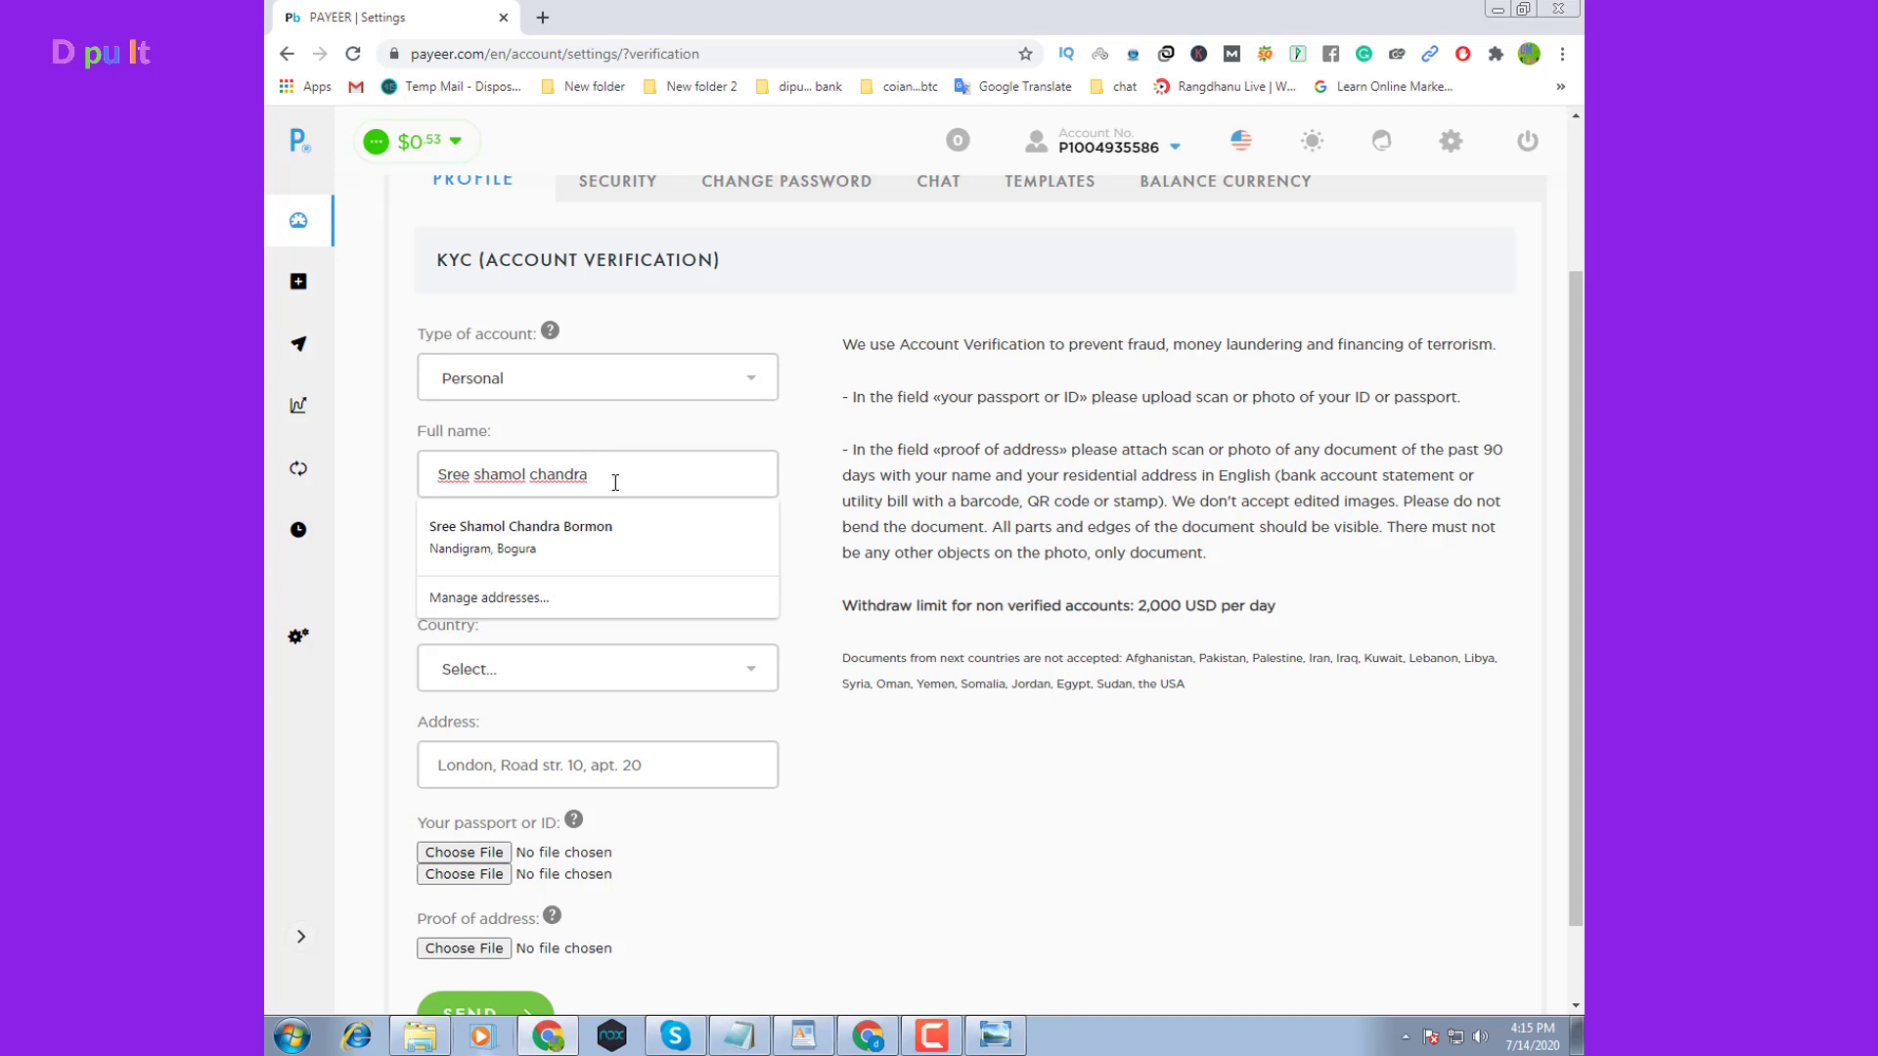
click(607, 529)
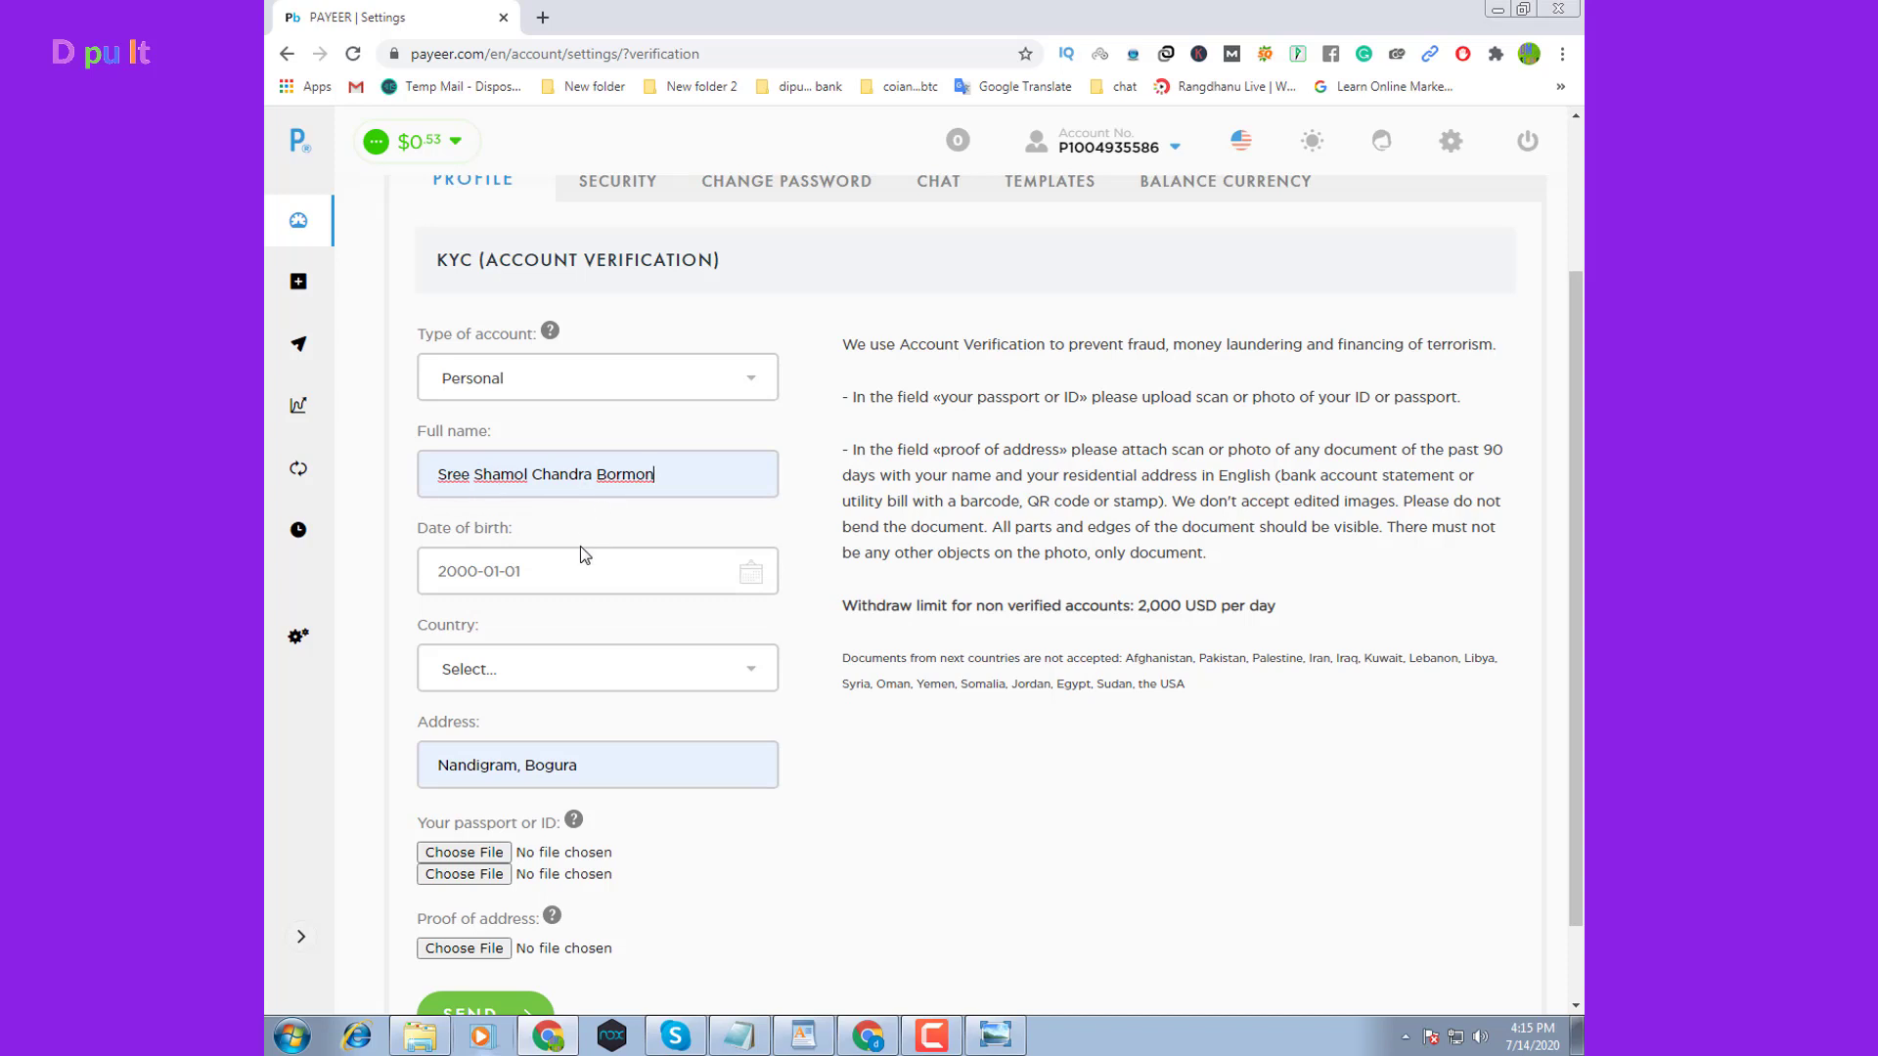
click(489, 573)
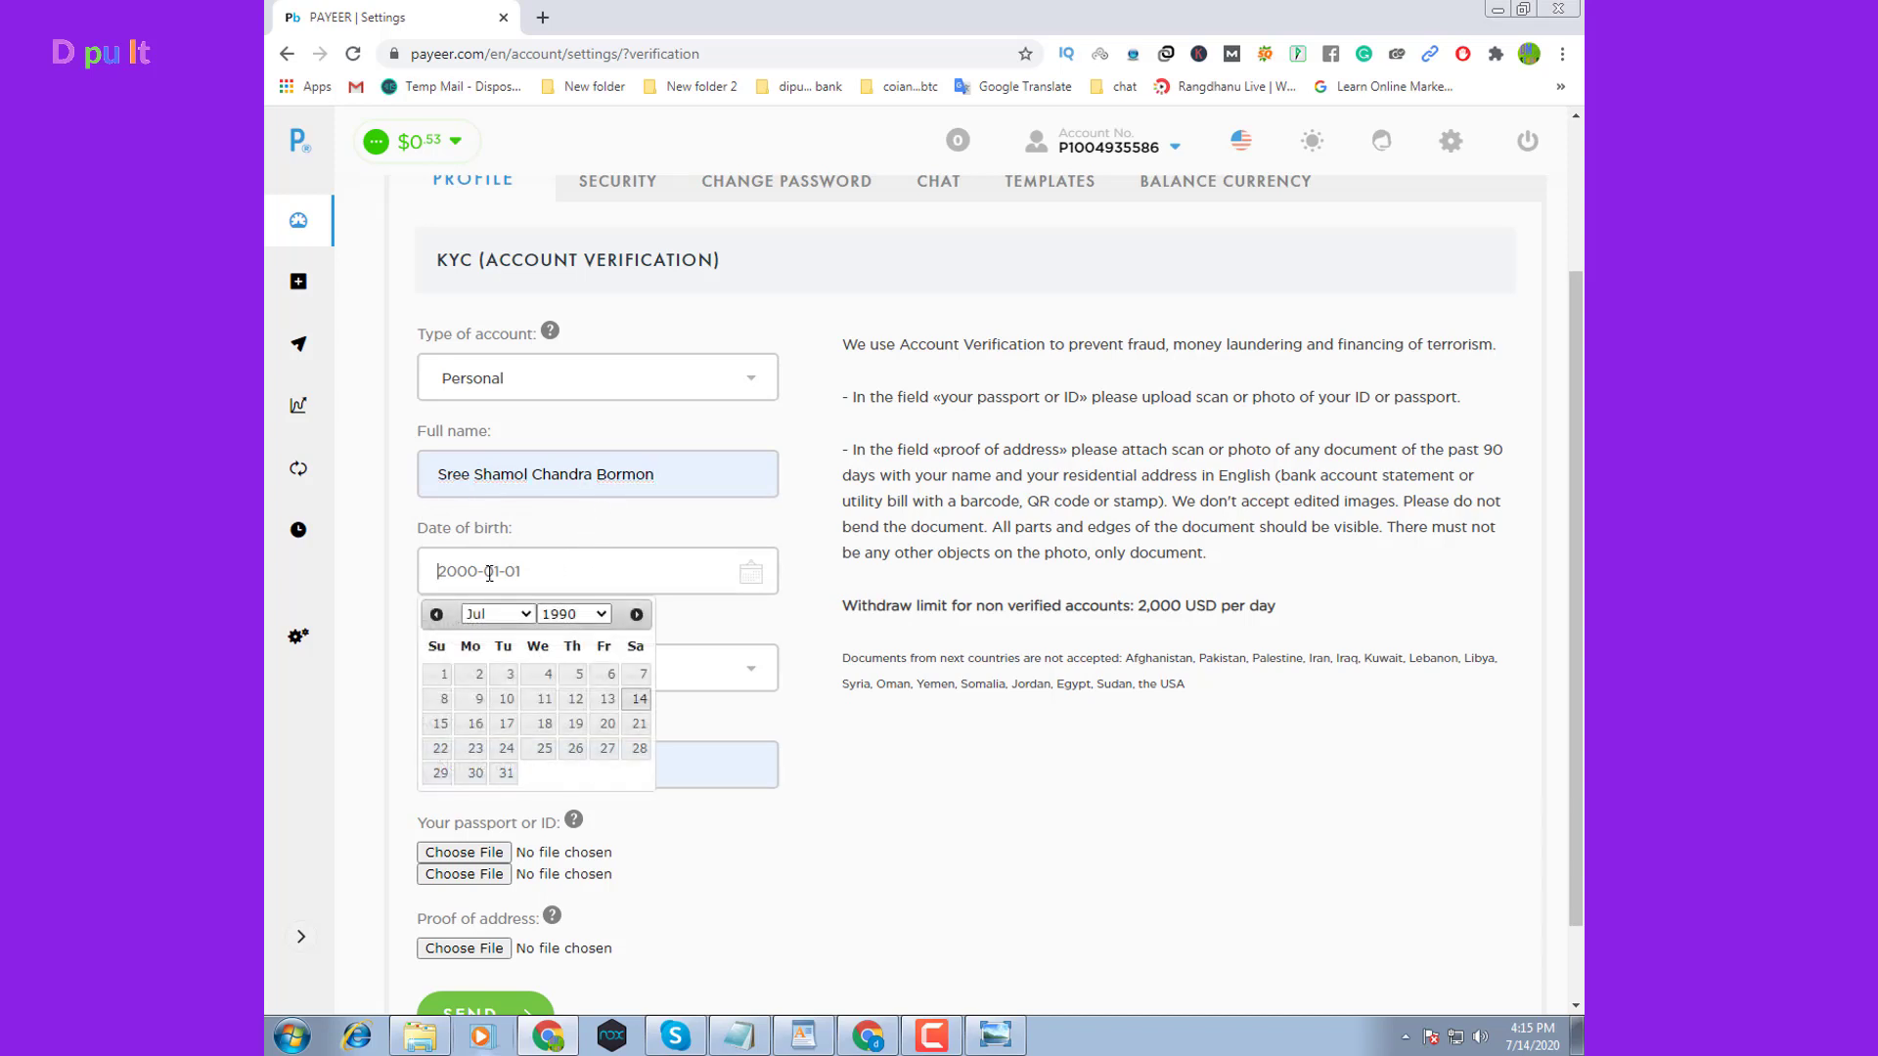
click(601, 614)
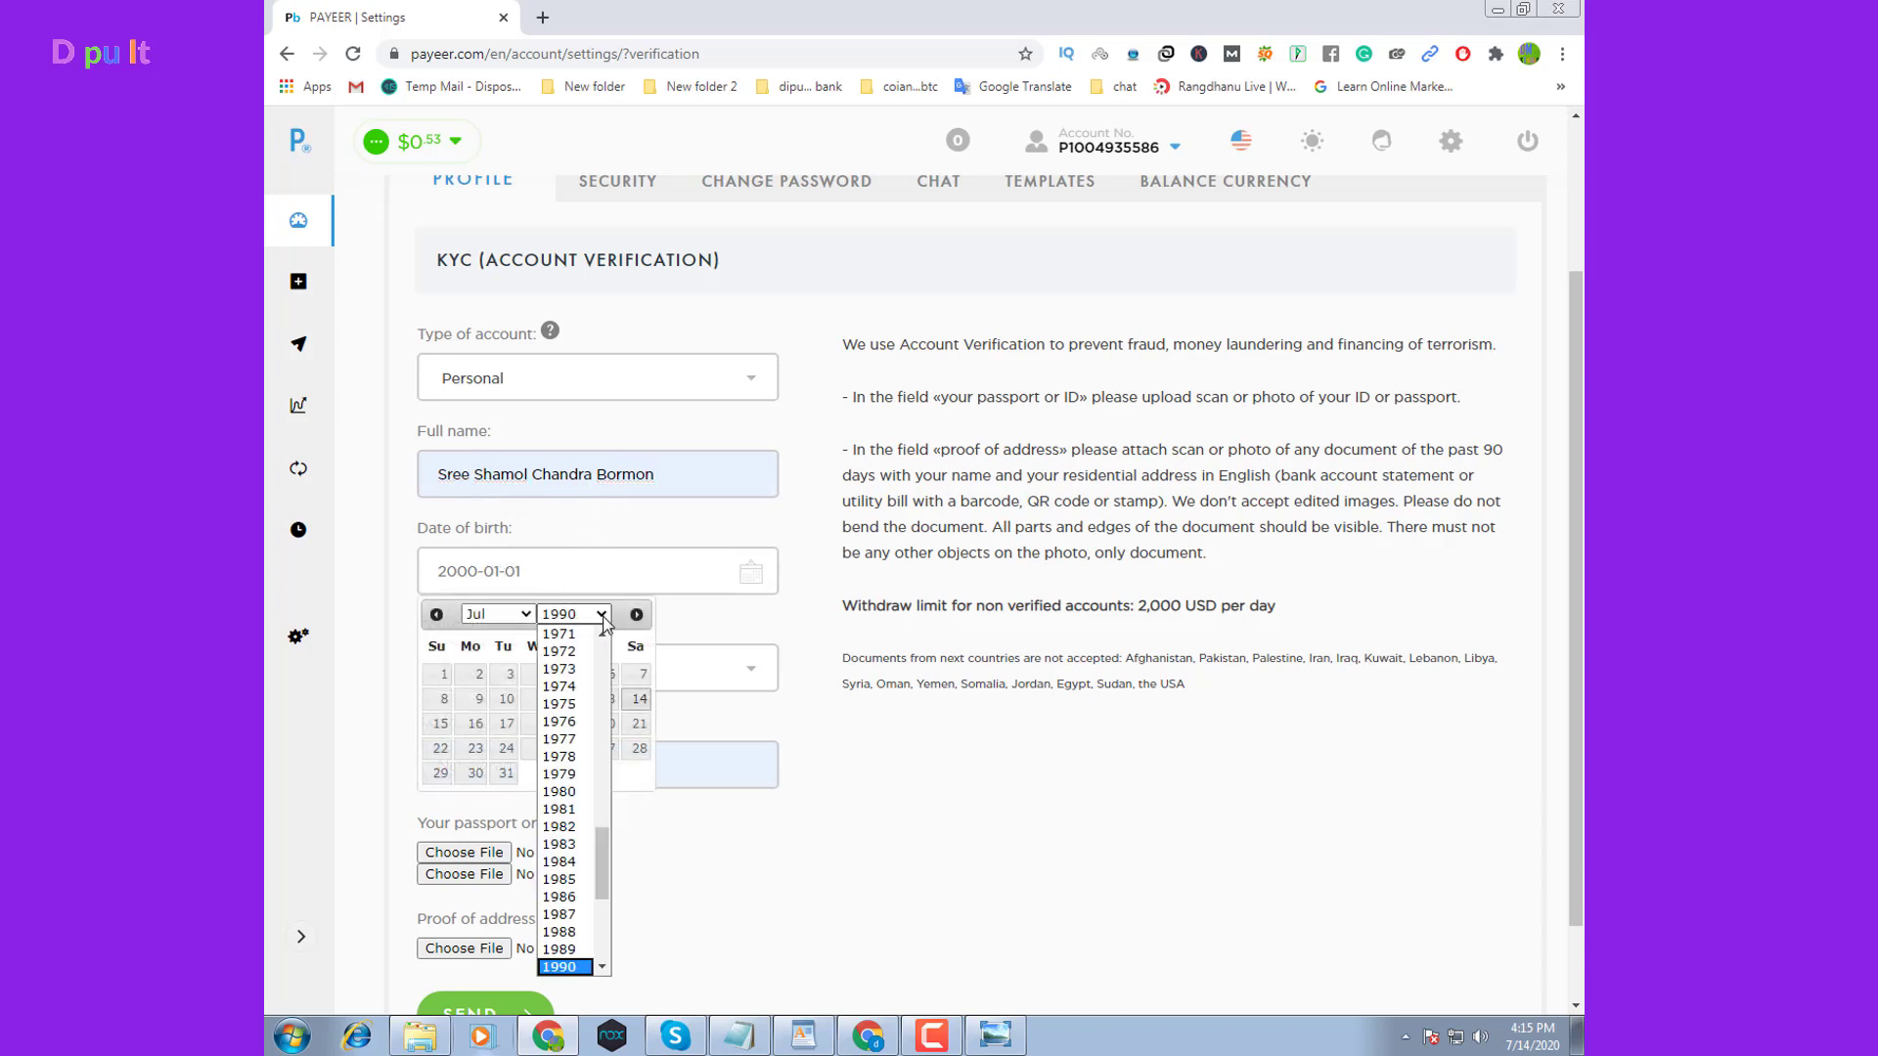
click(576, 653)
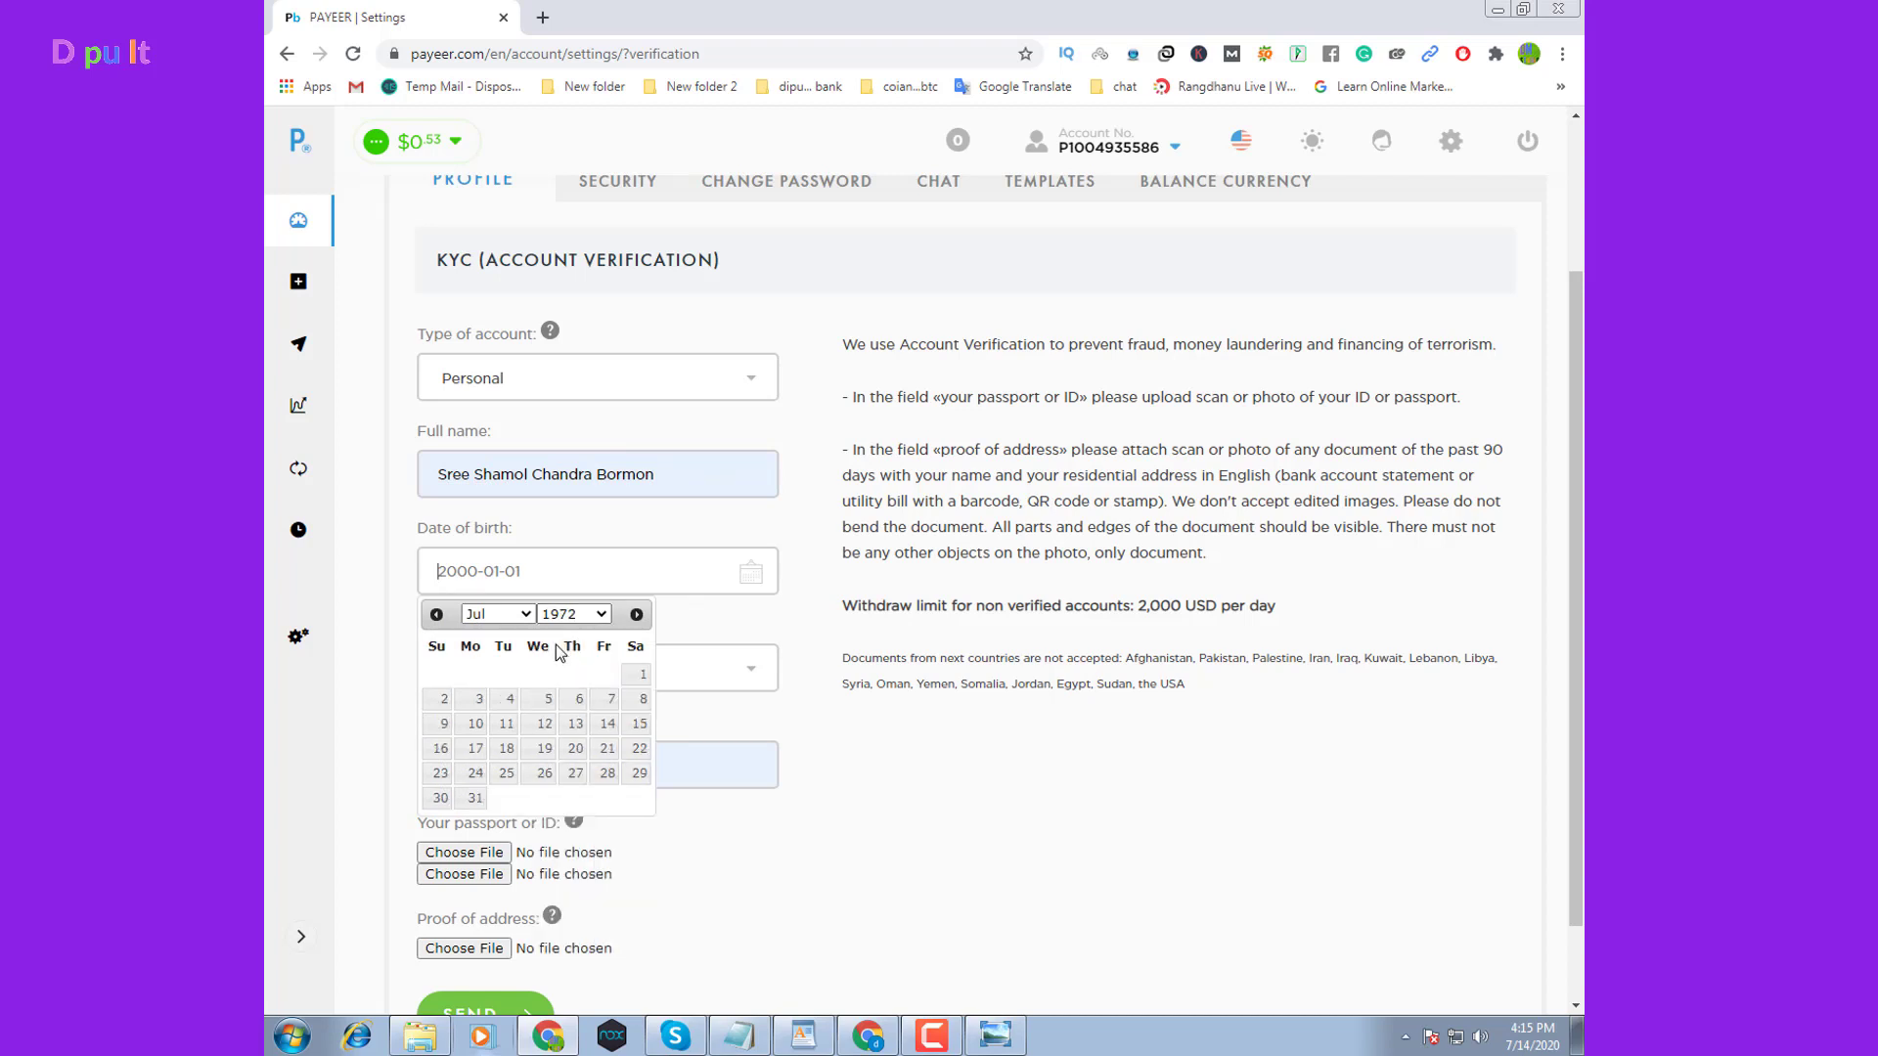
click(526, 614)
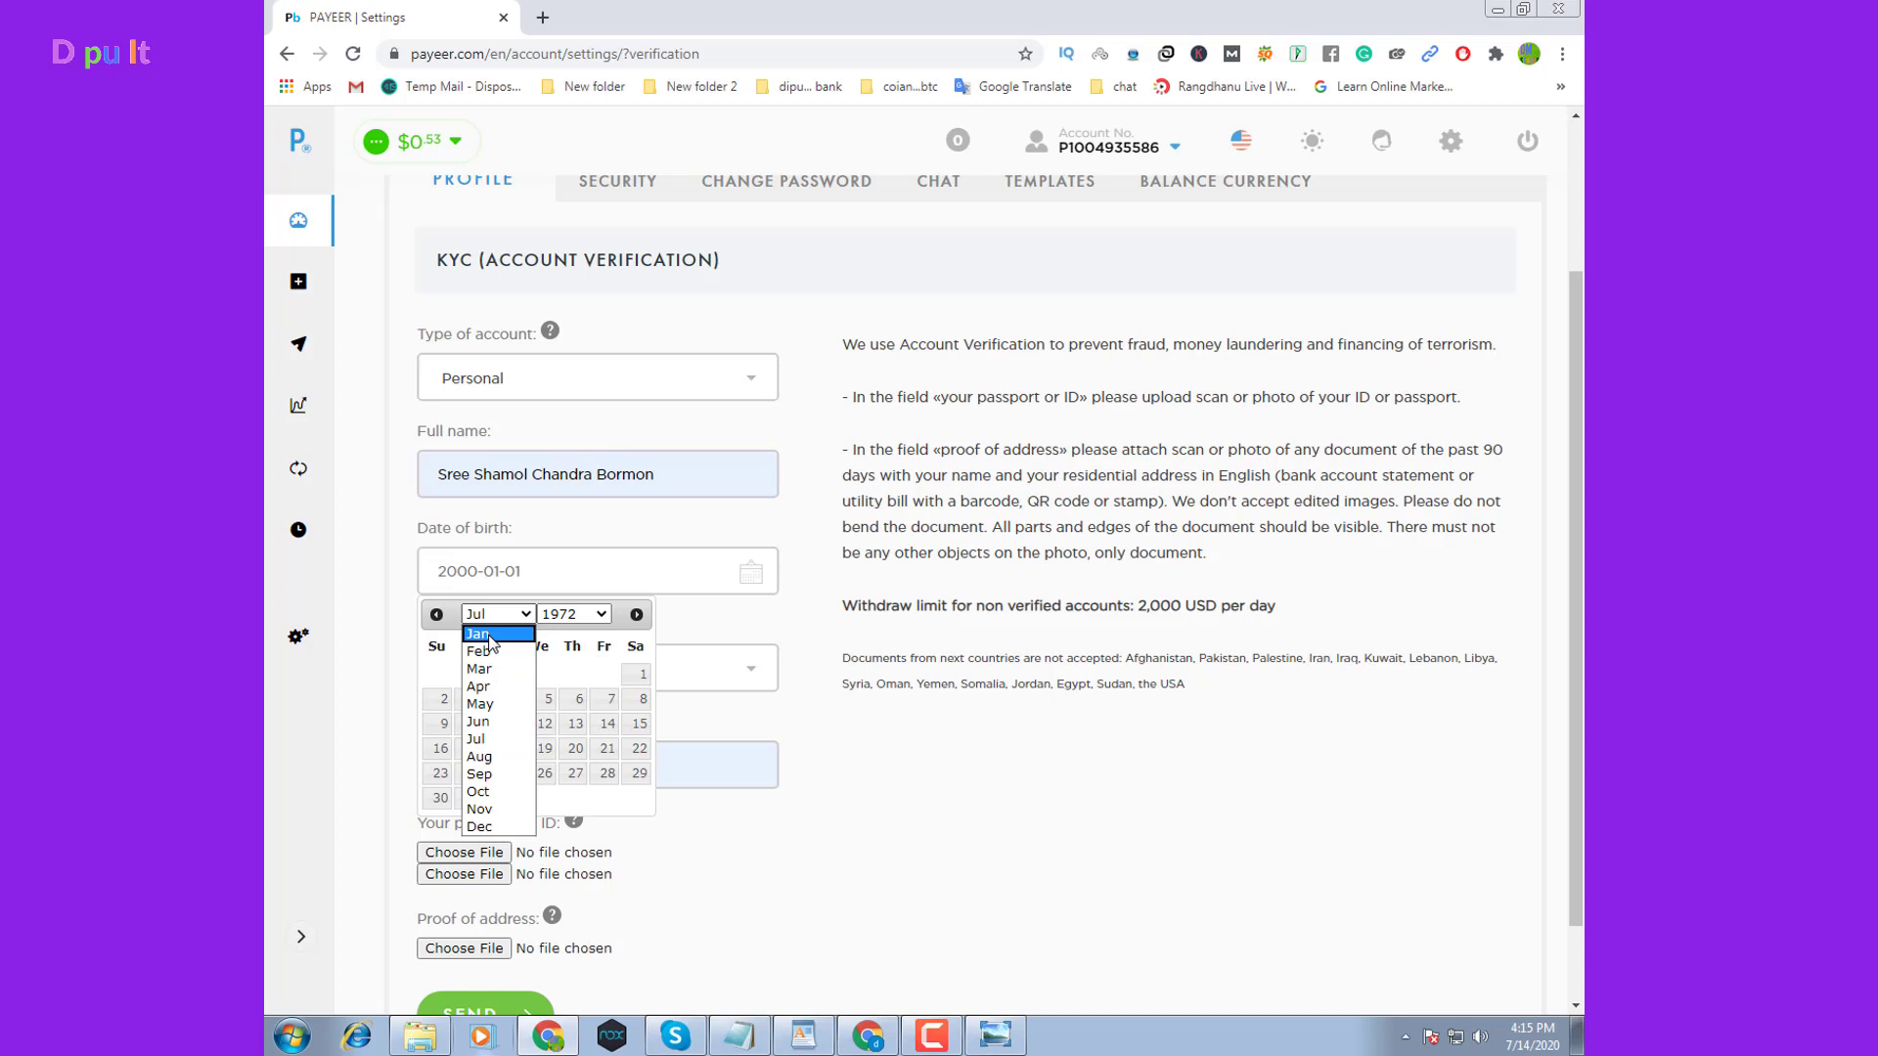
click(489, 635)
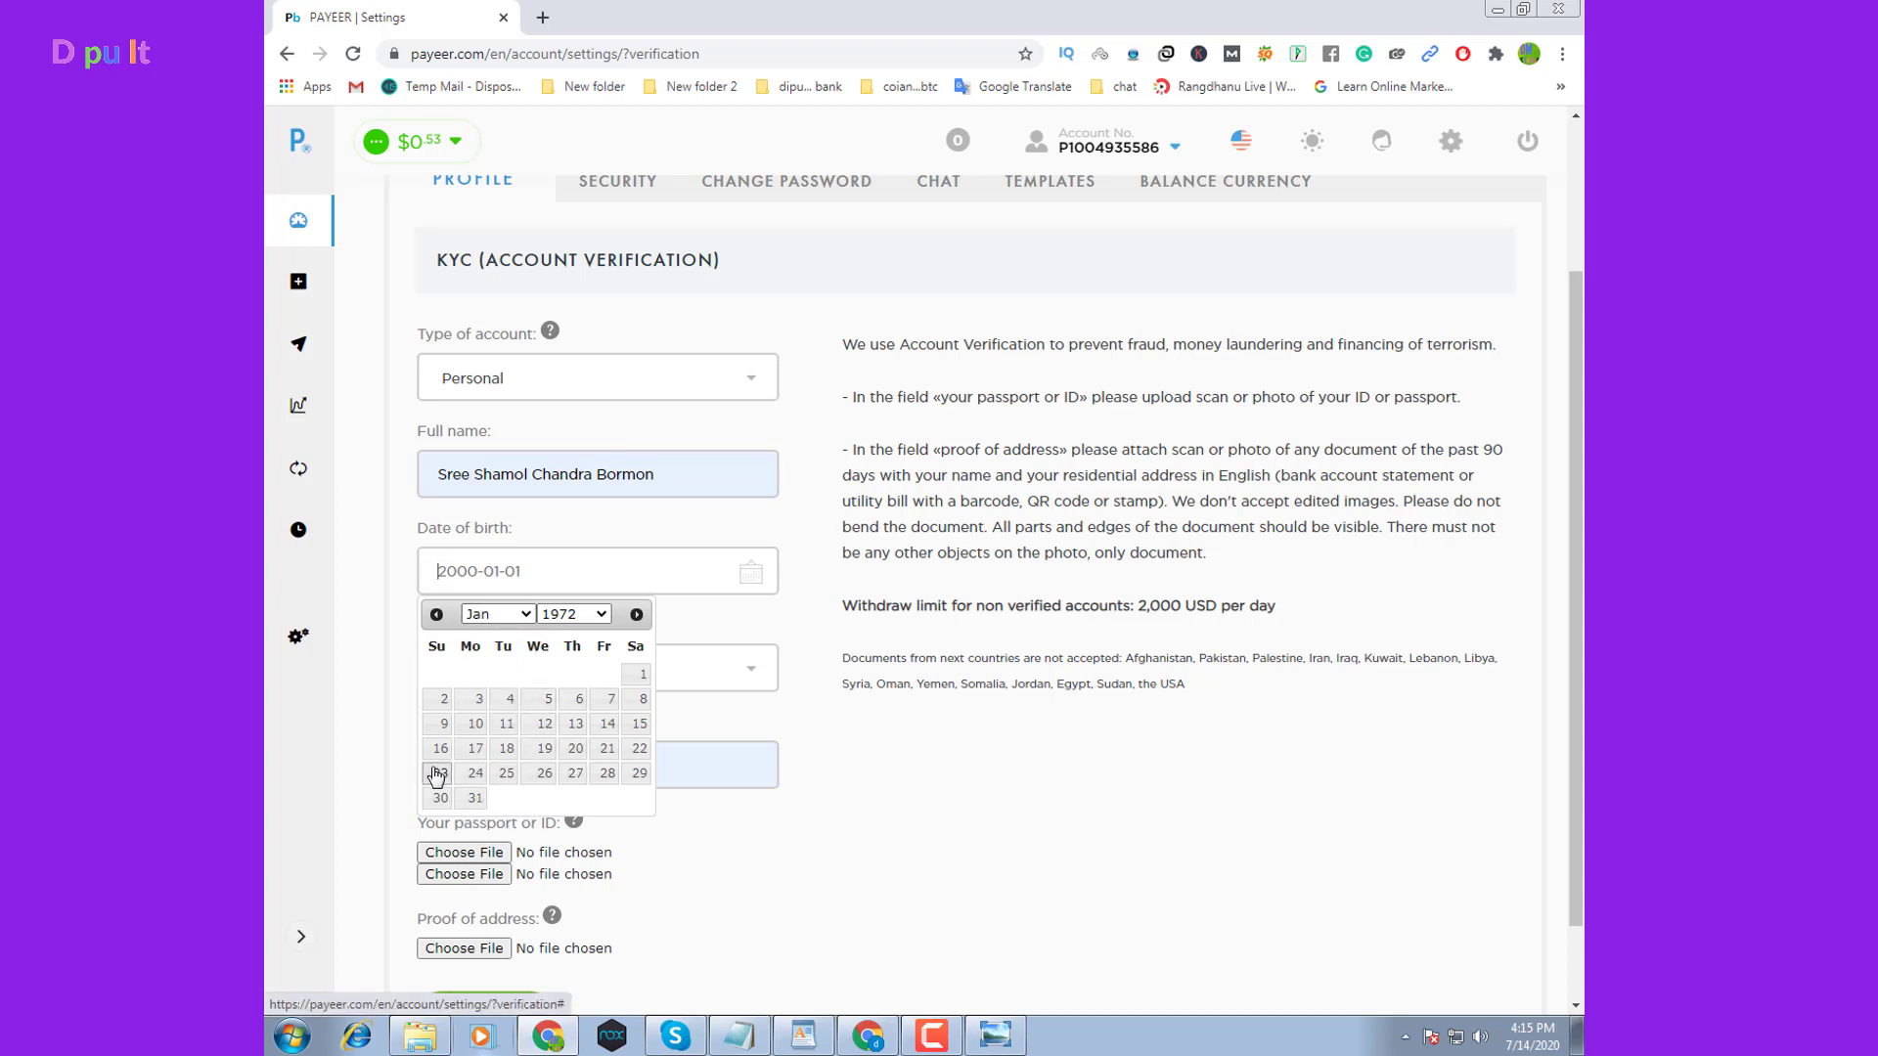
click(472, 728)
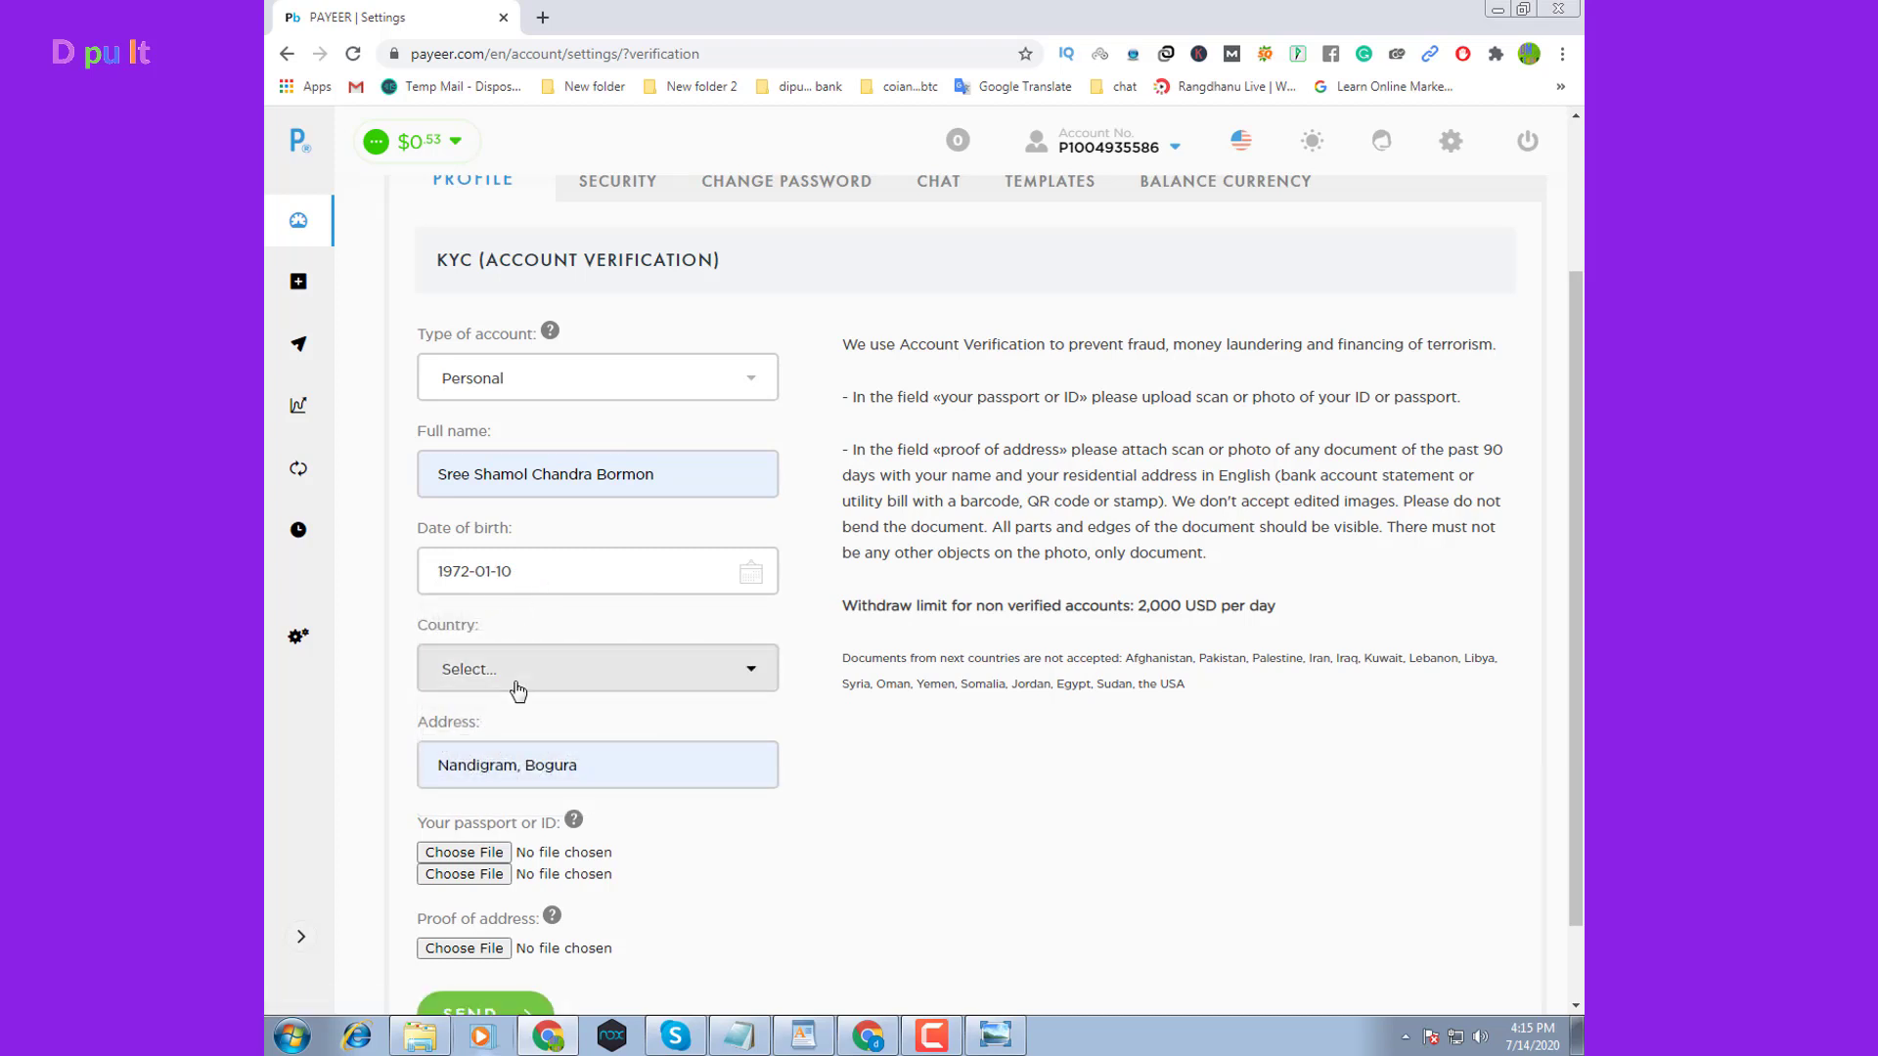
scroll(565, 683, down, 1)
Set the KYC form's country to Bangladesh
click(724, 584)
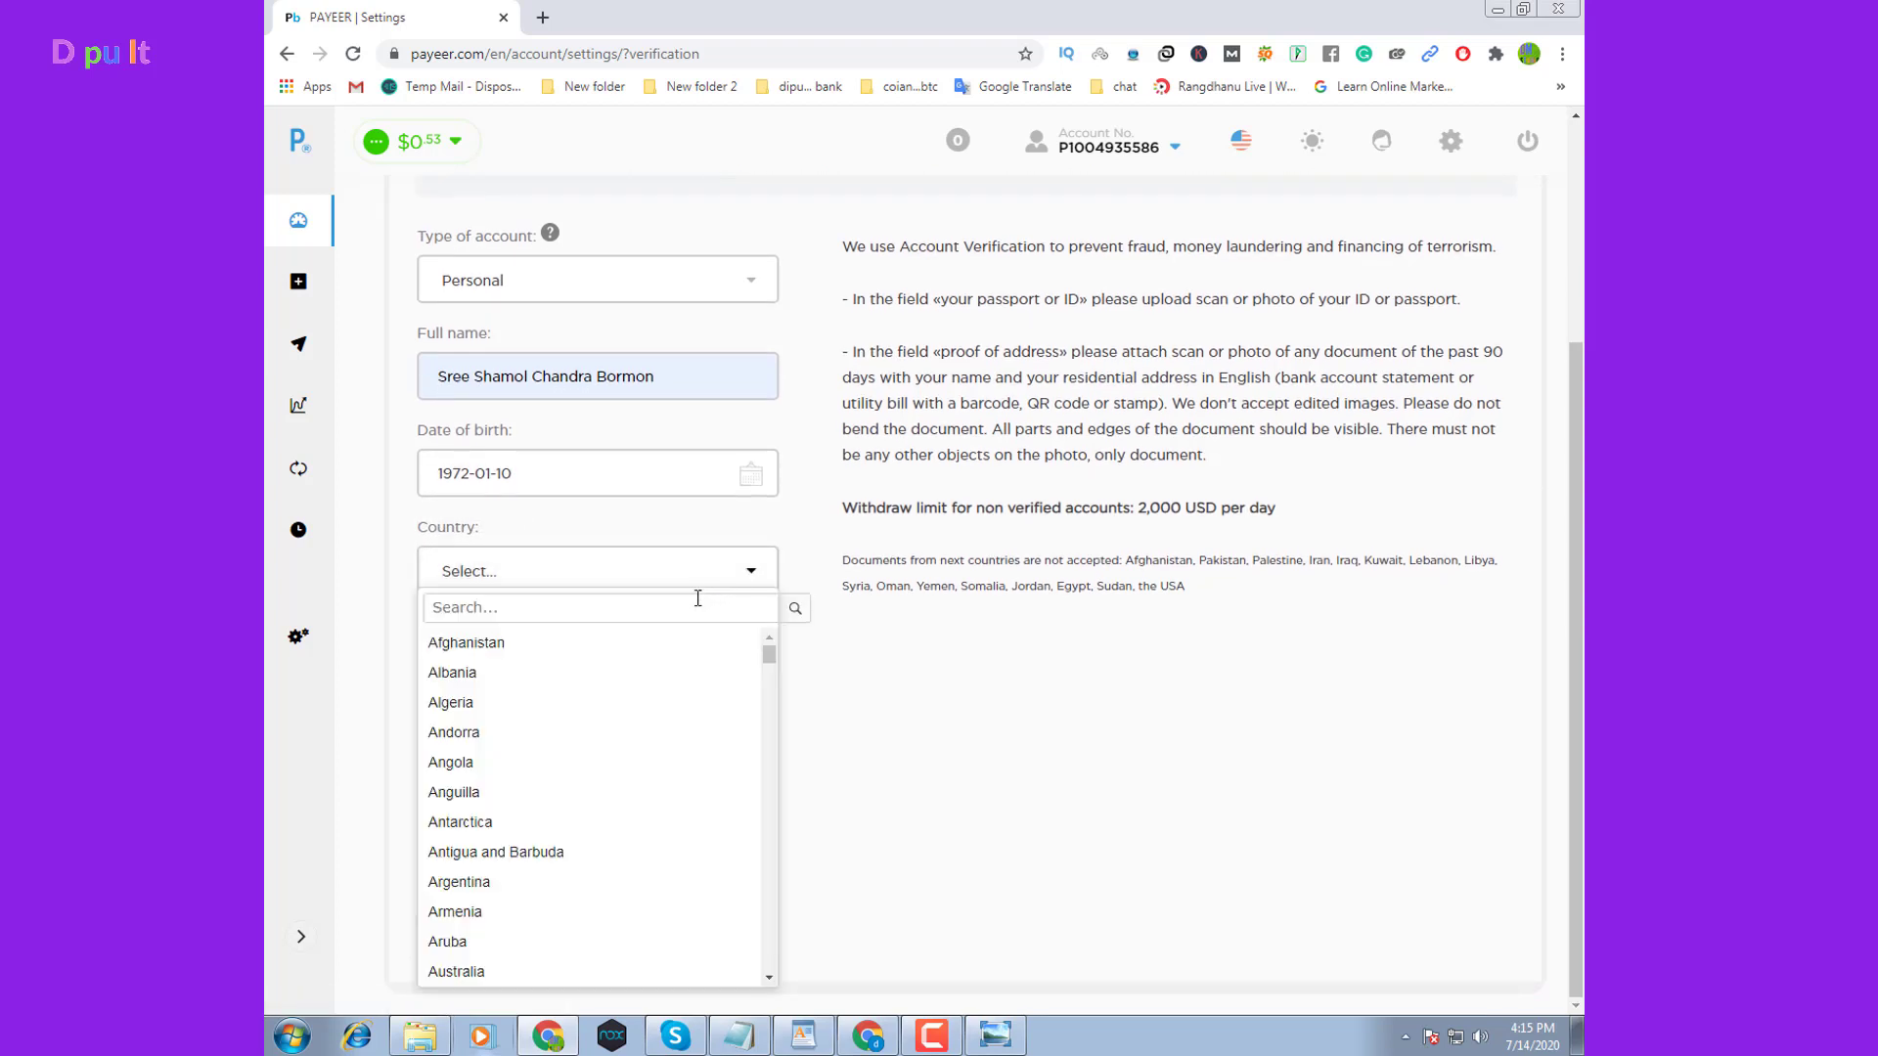
scroll(529, 850, down, 2)
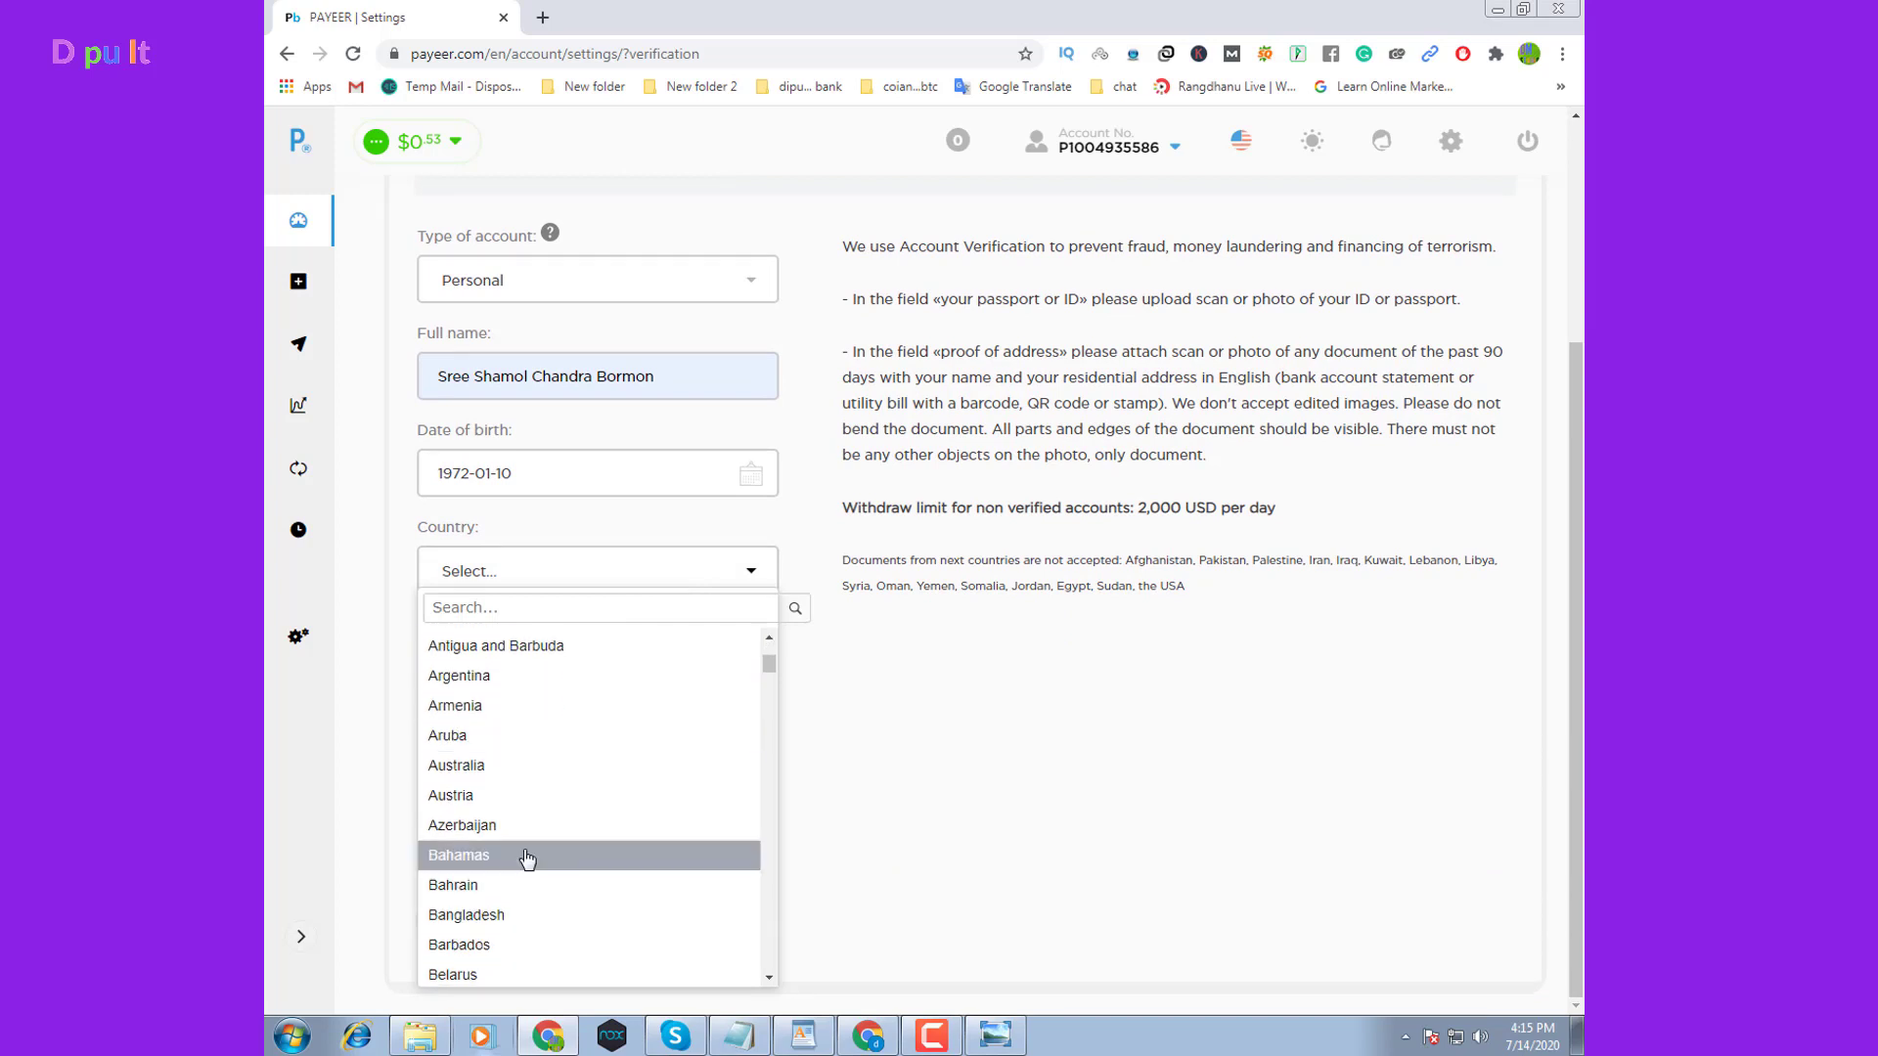
scroll(498, 841, down, 3)
click(499, 826)
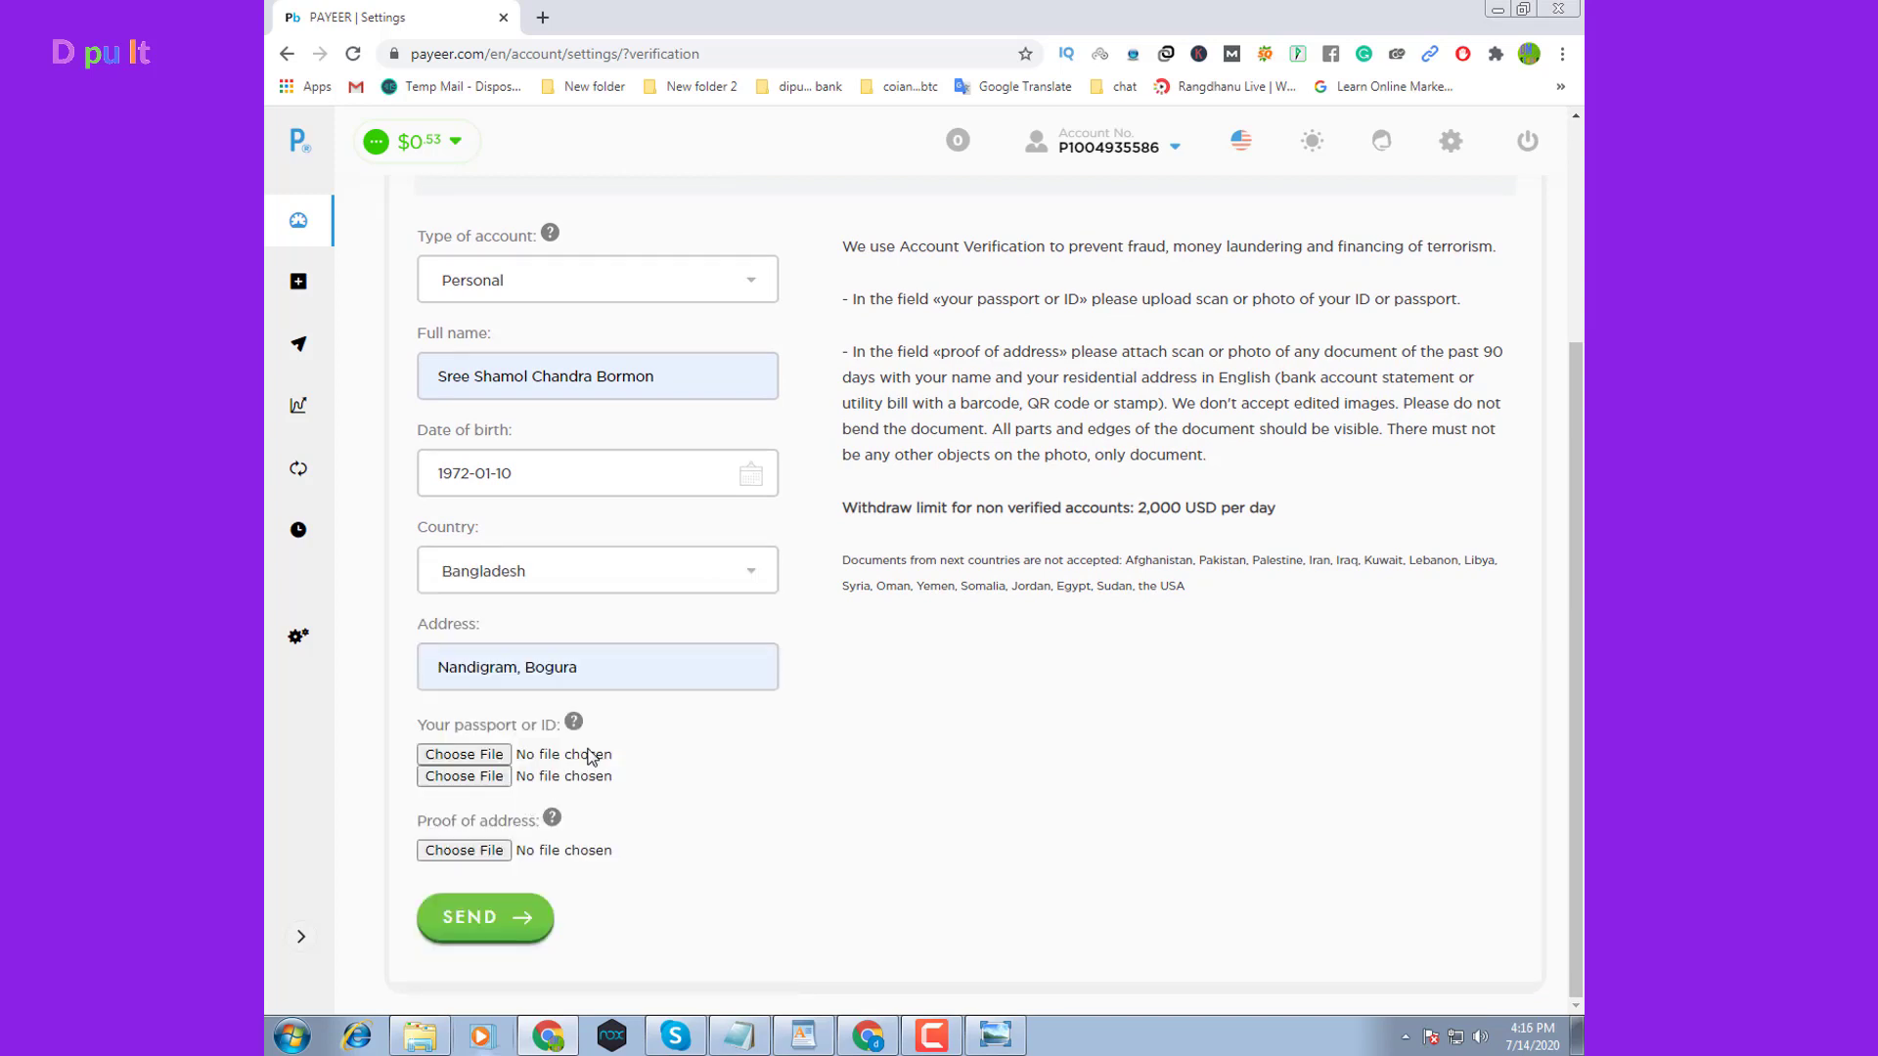
Replace the Address field with the full home address, including village, area and district
triple_click(614, 672)
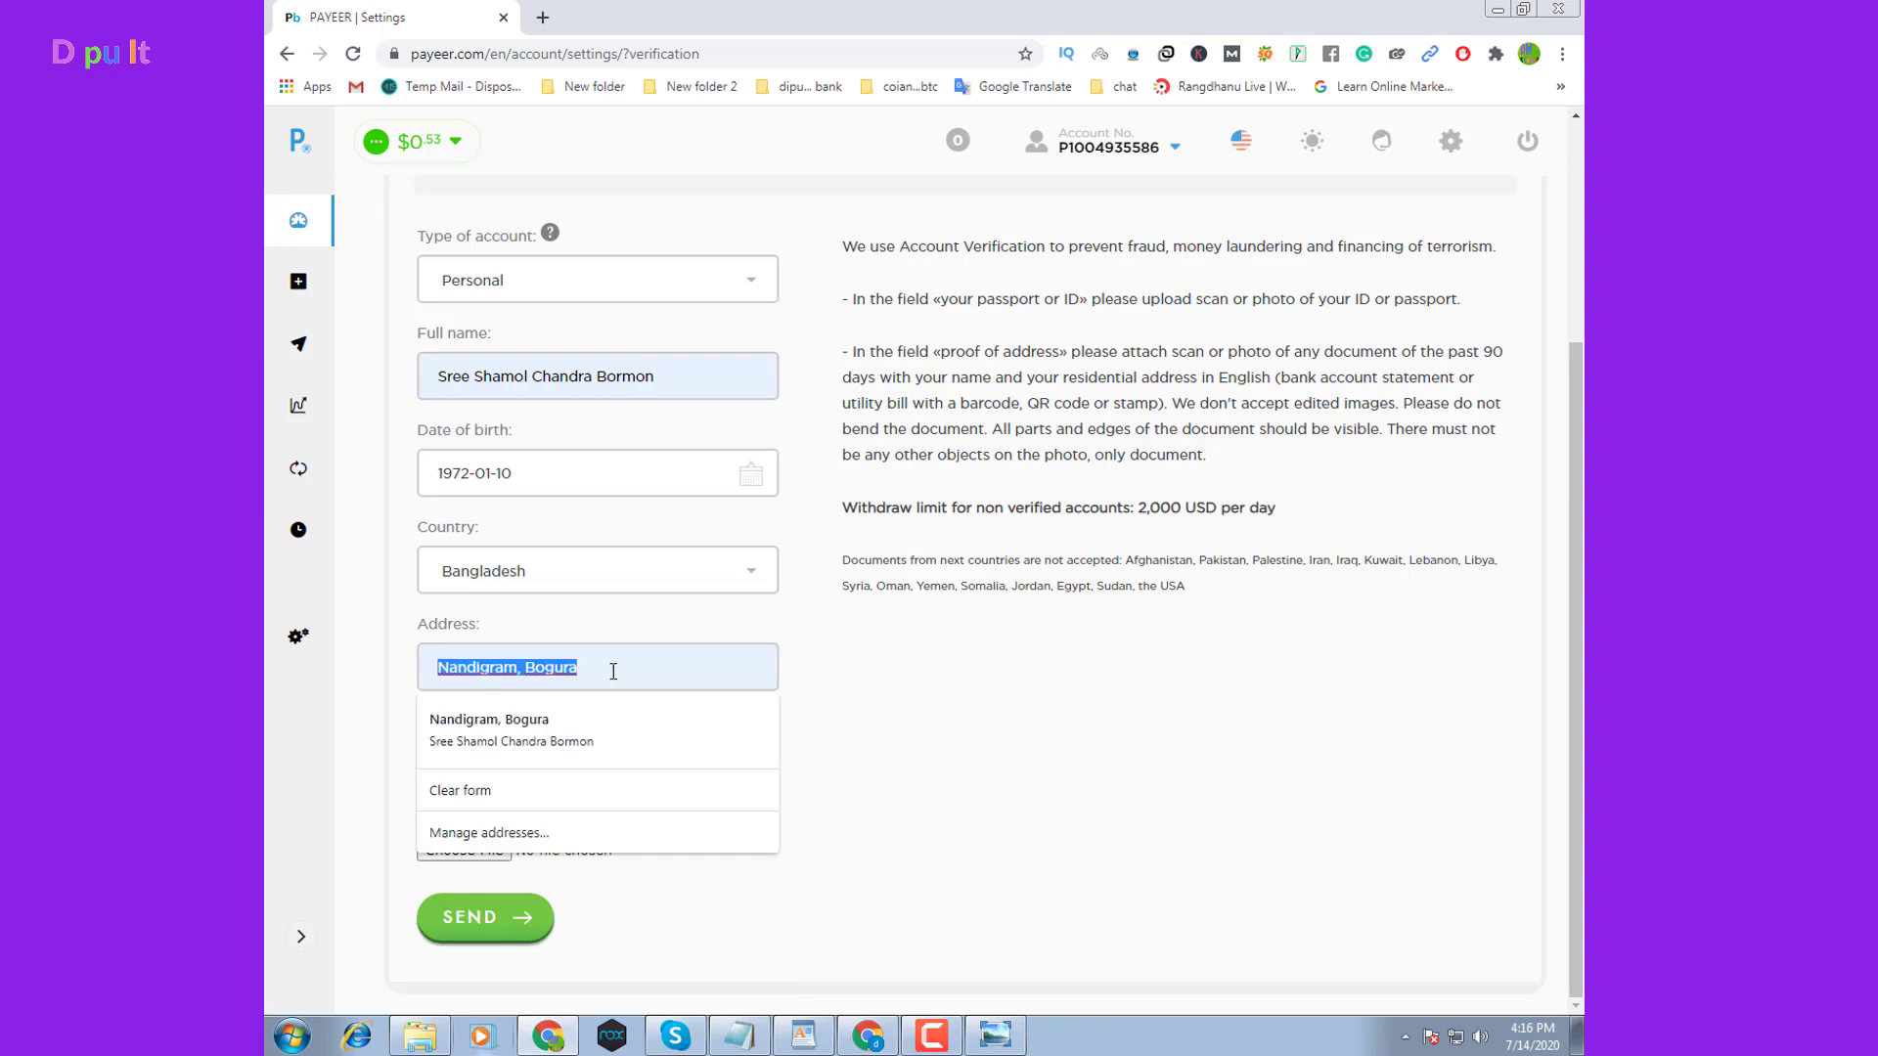
key(BackSpace)
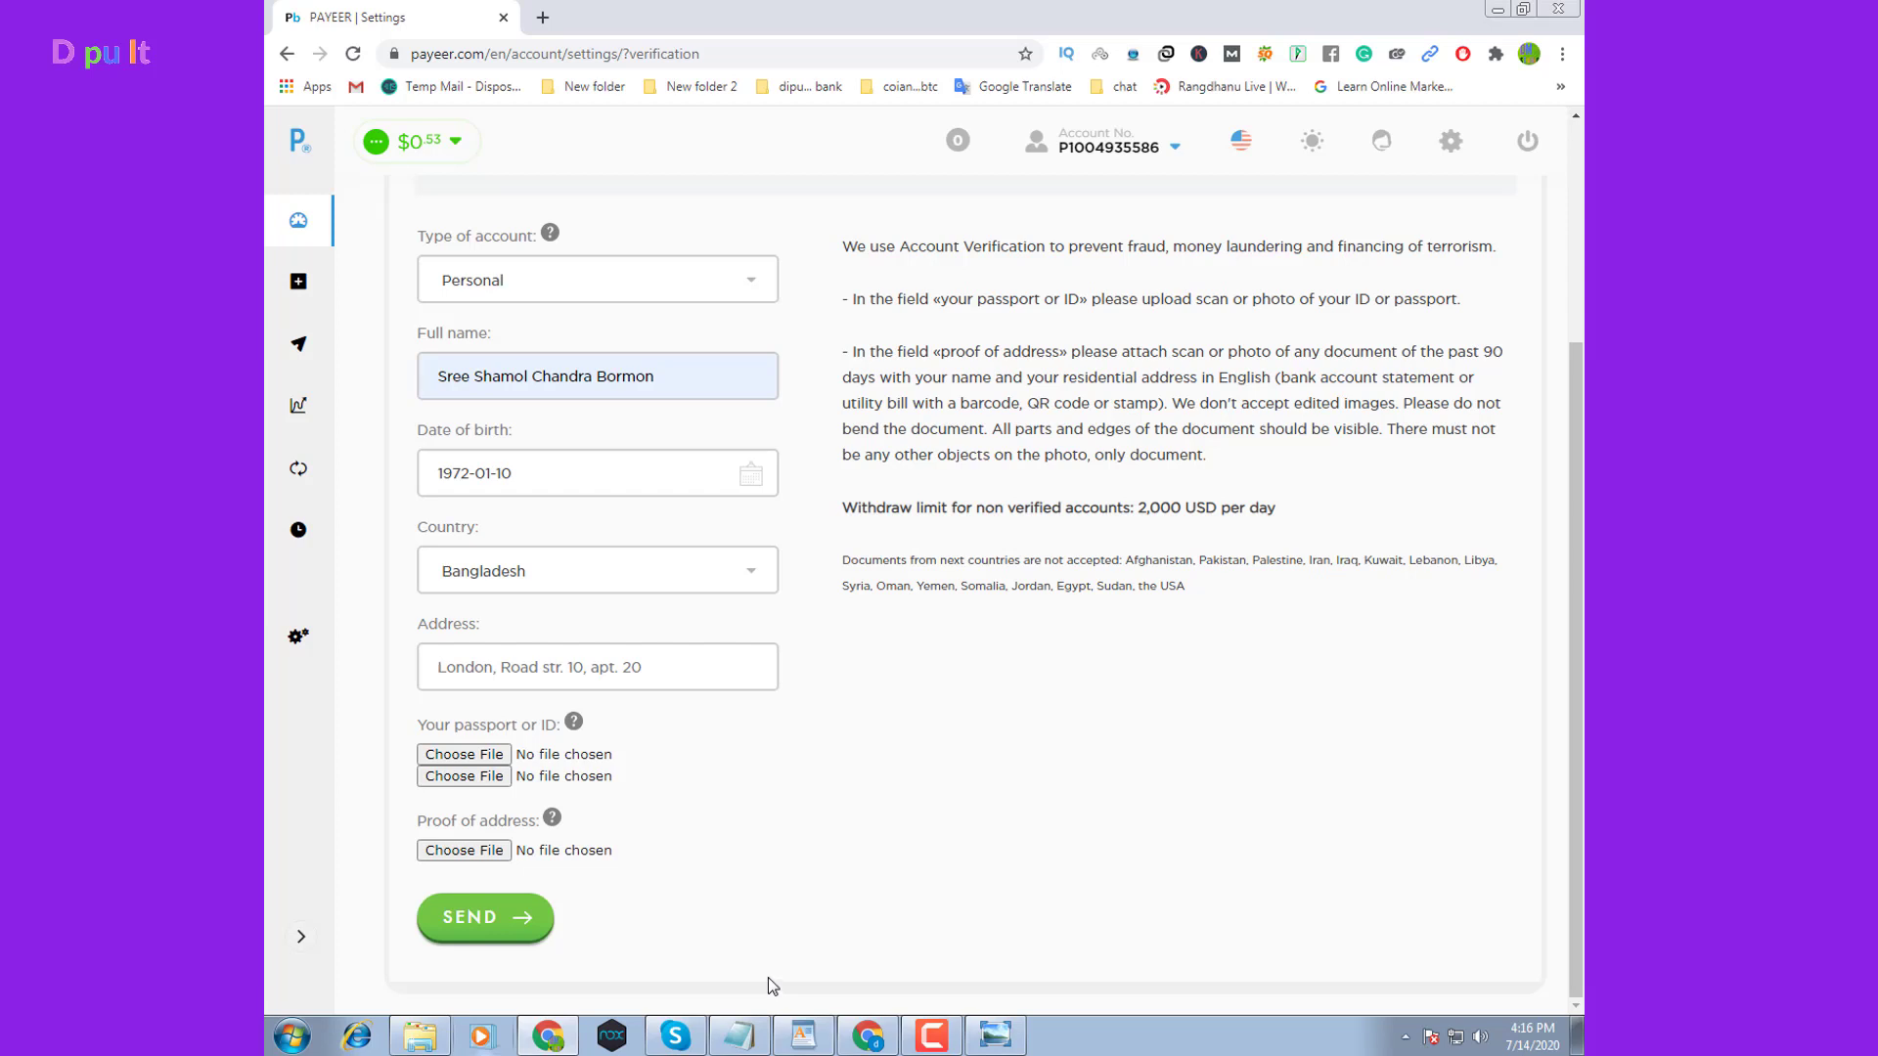
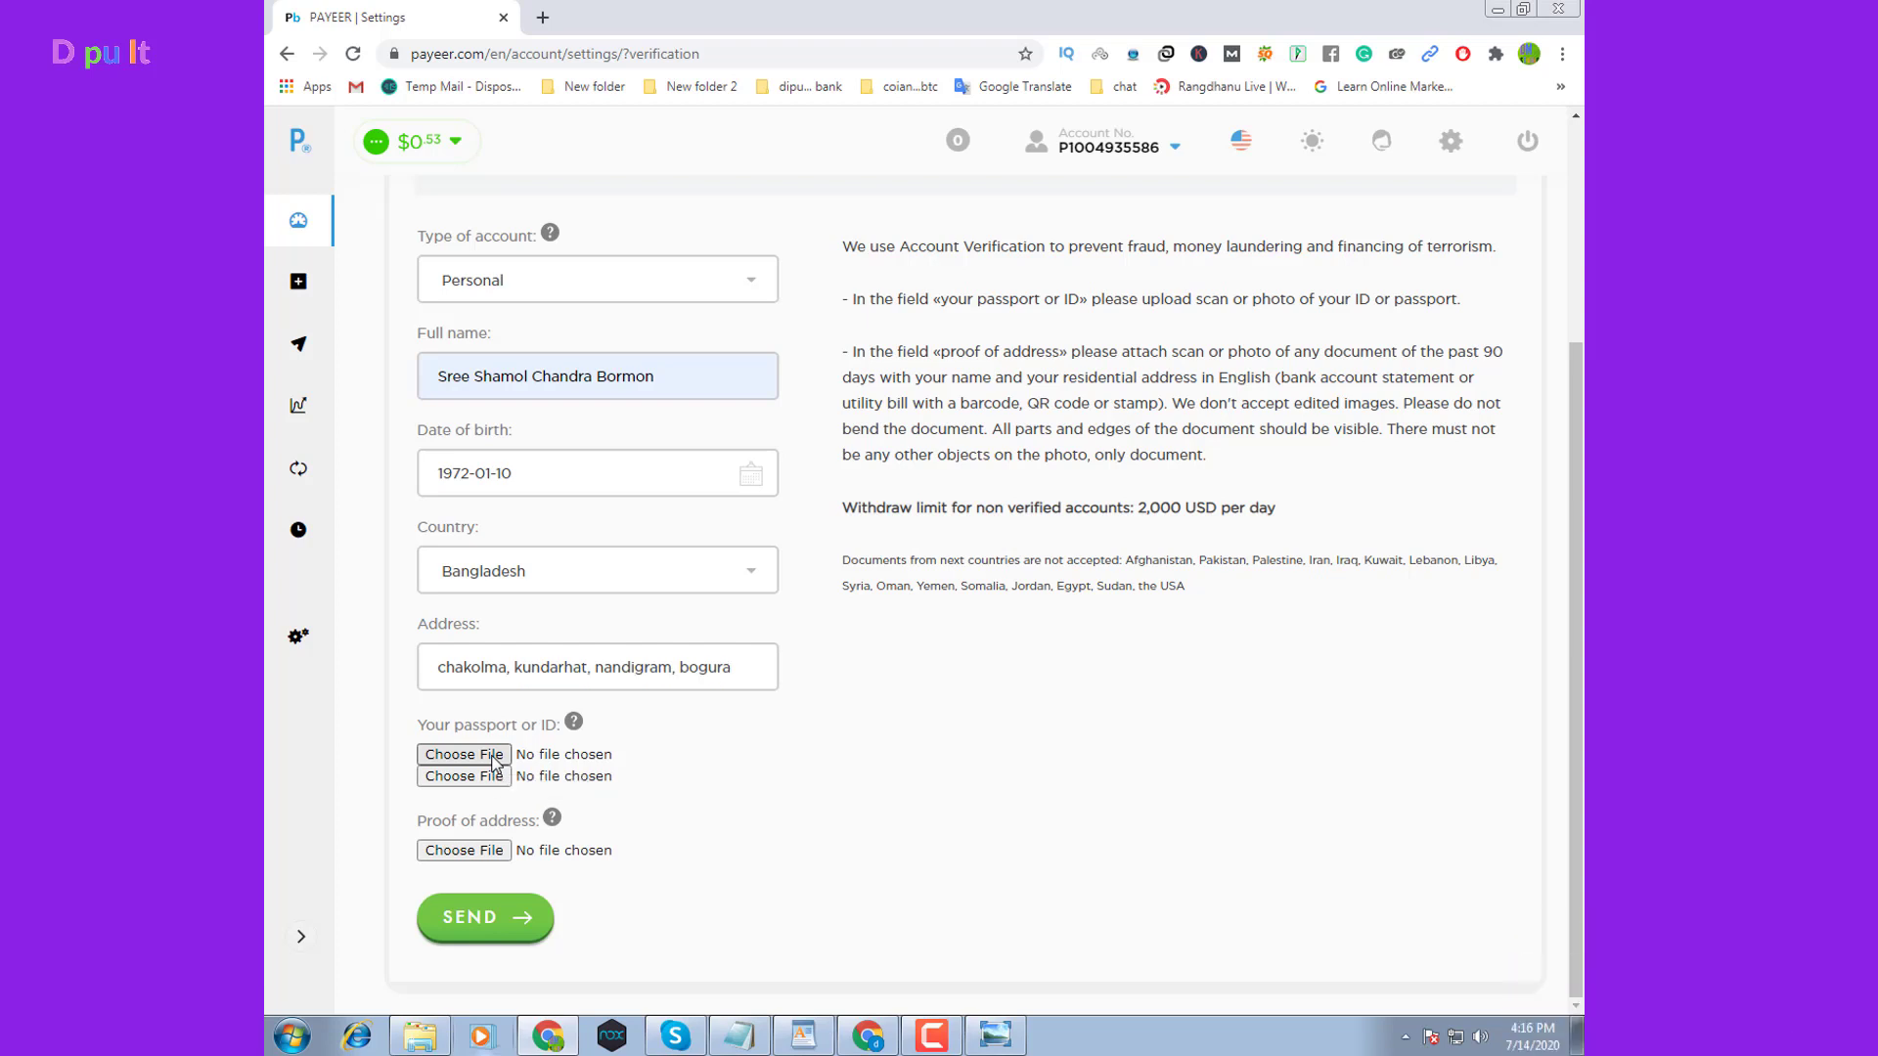
Attach ID card 1 and ID card 2 from Desktop's New folder (2) under passport or ID
click(495, 759)
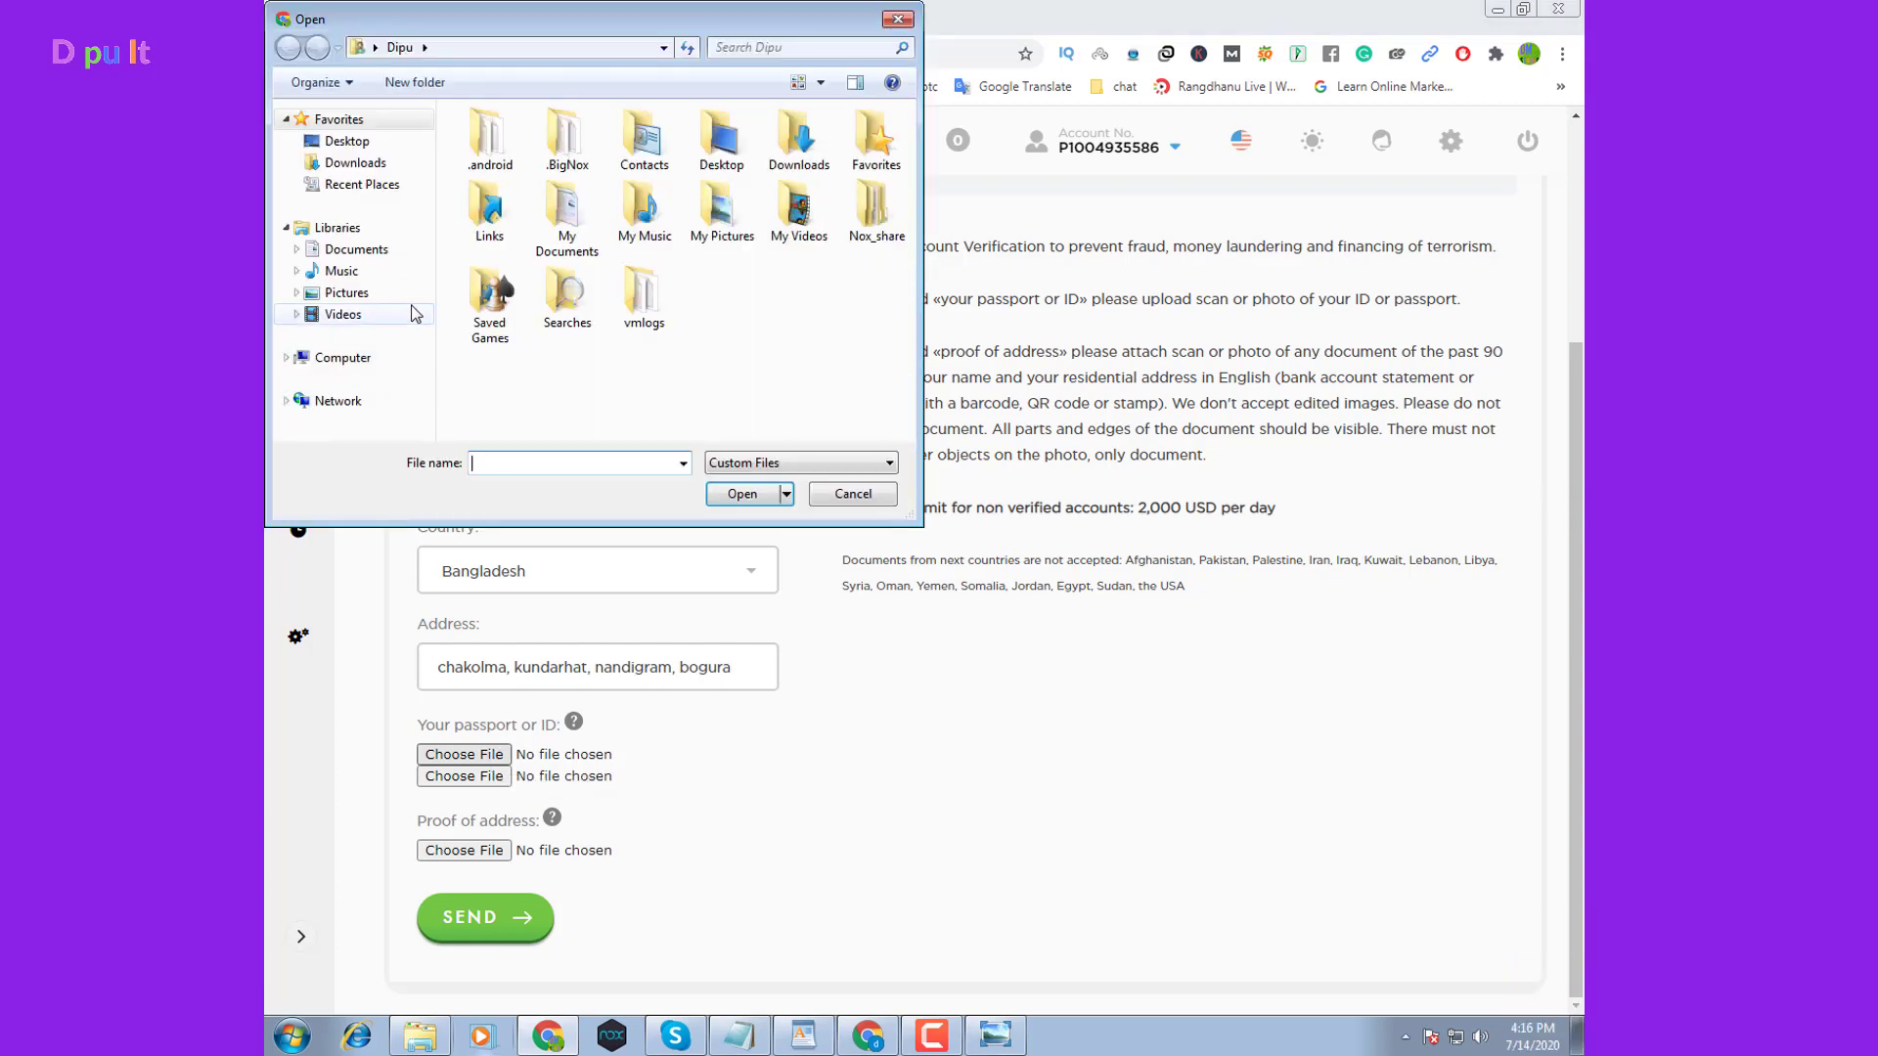
click(362, 142)
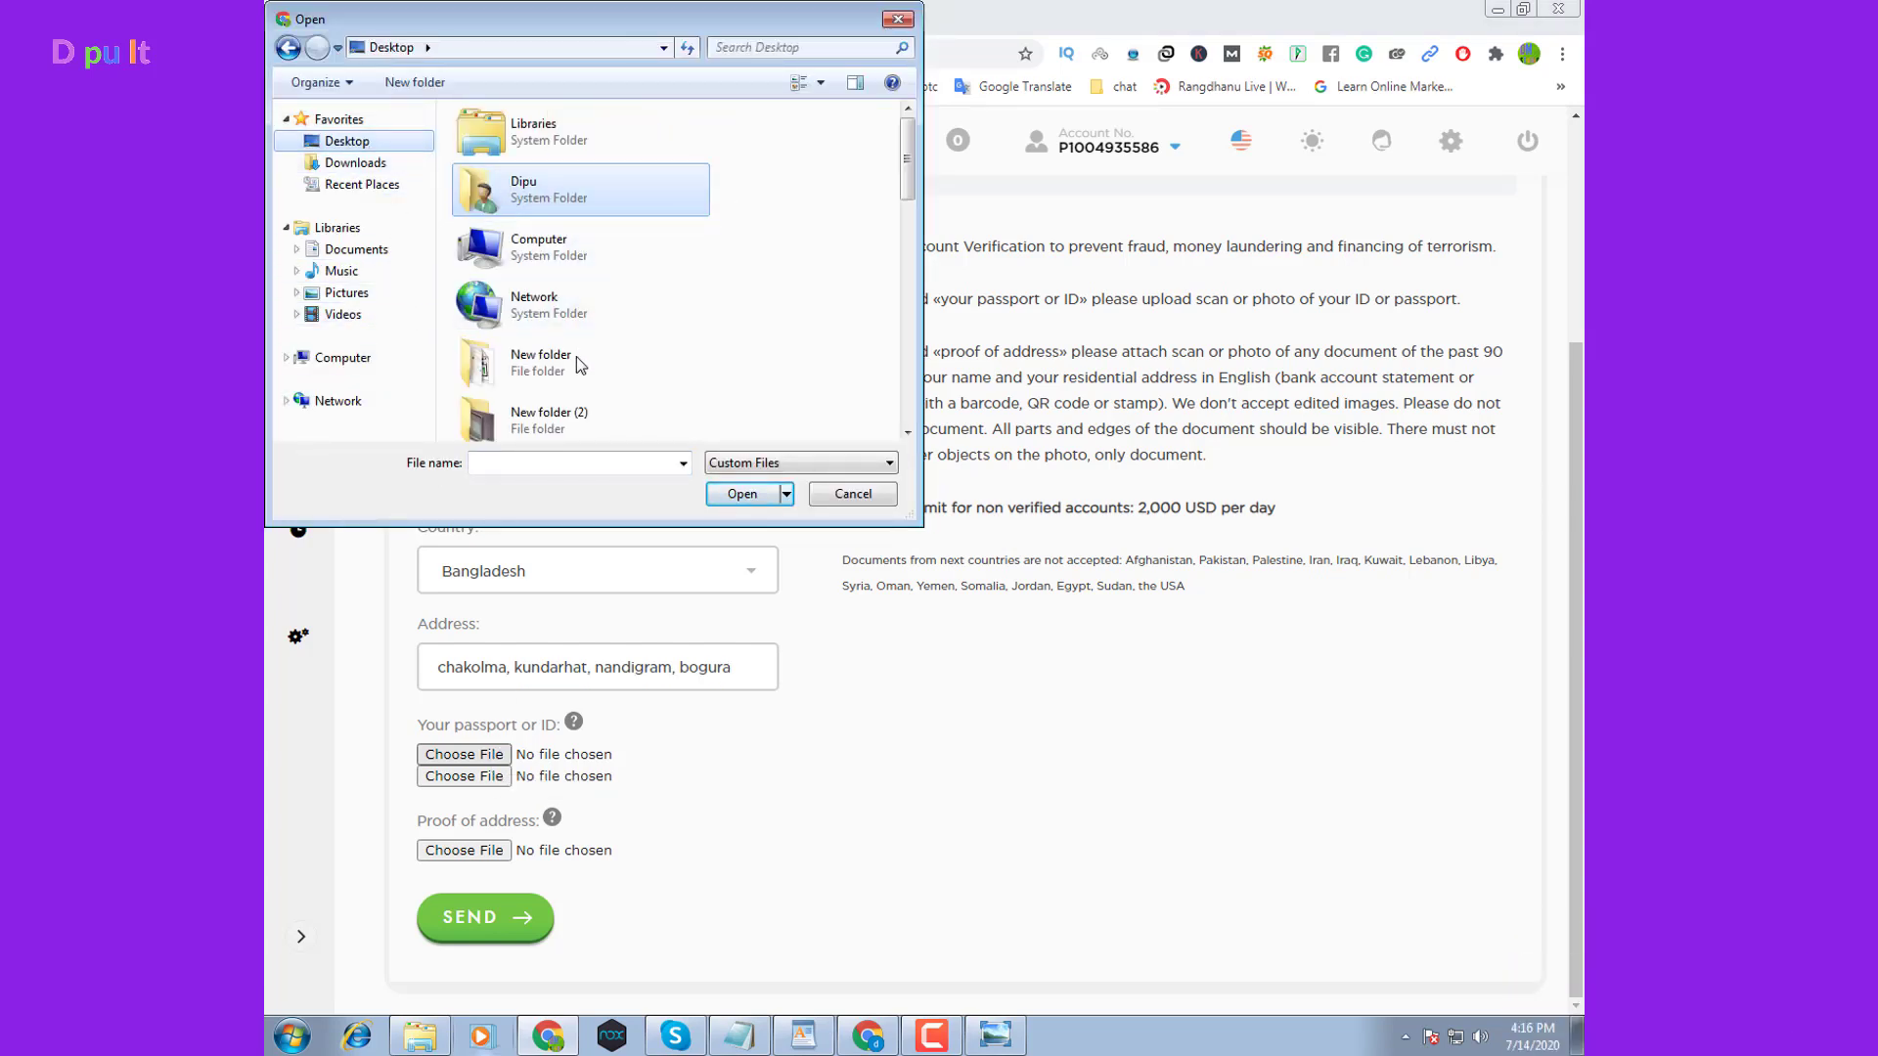
double_click(570, 415)
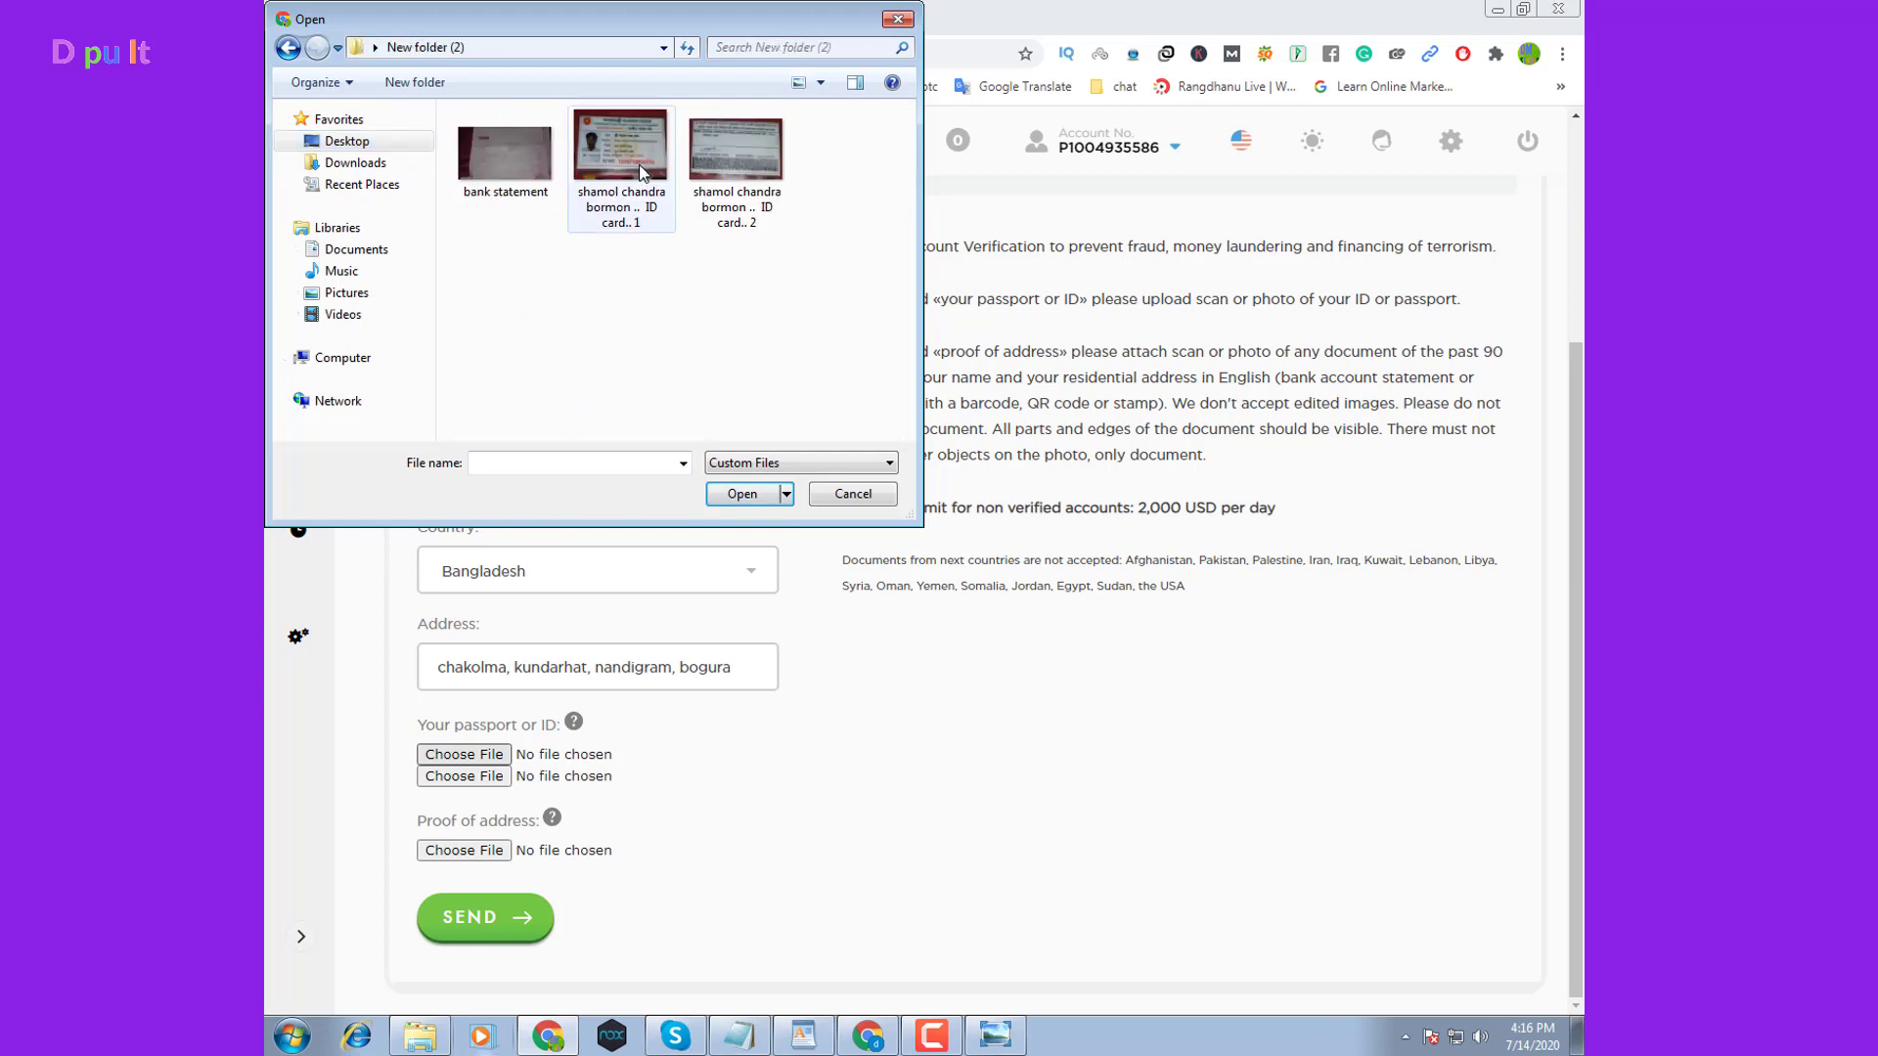
click(627, 232)
click(743, 494)
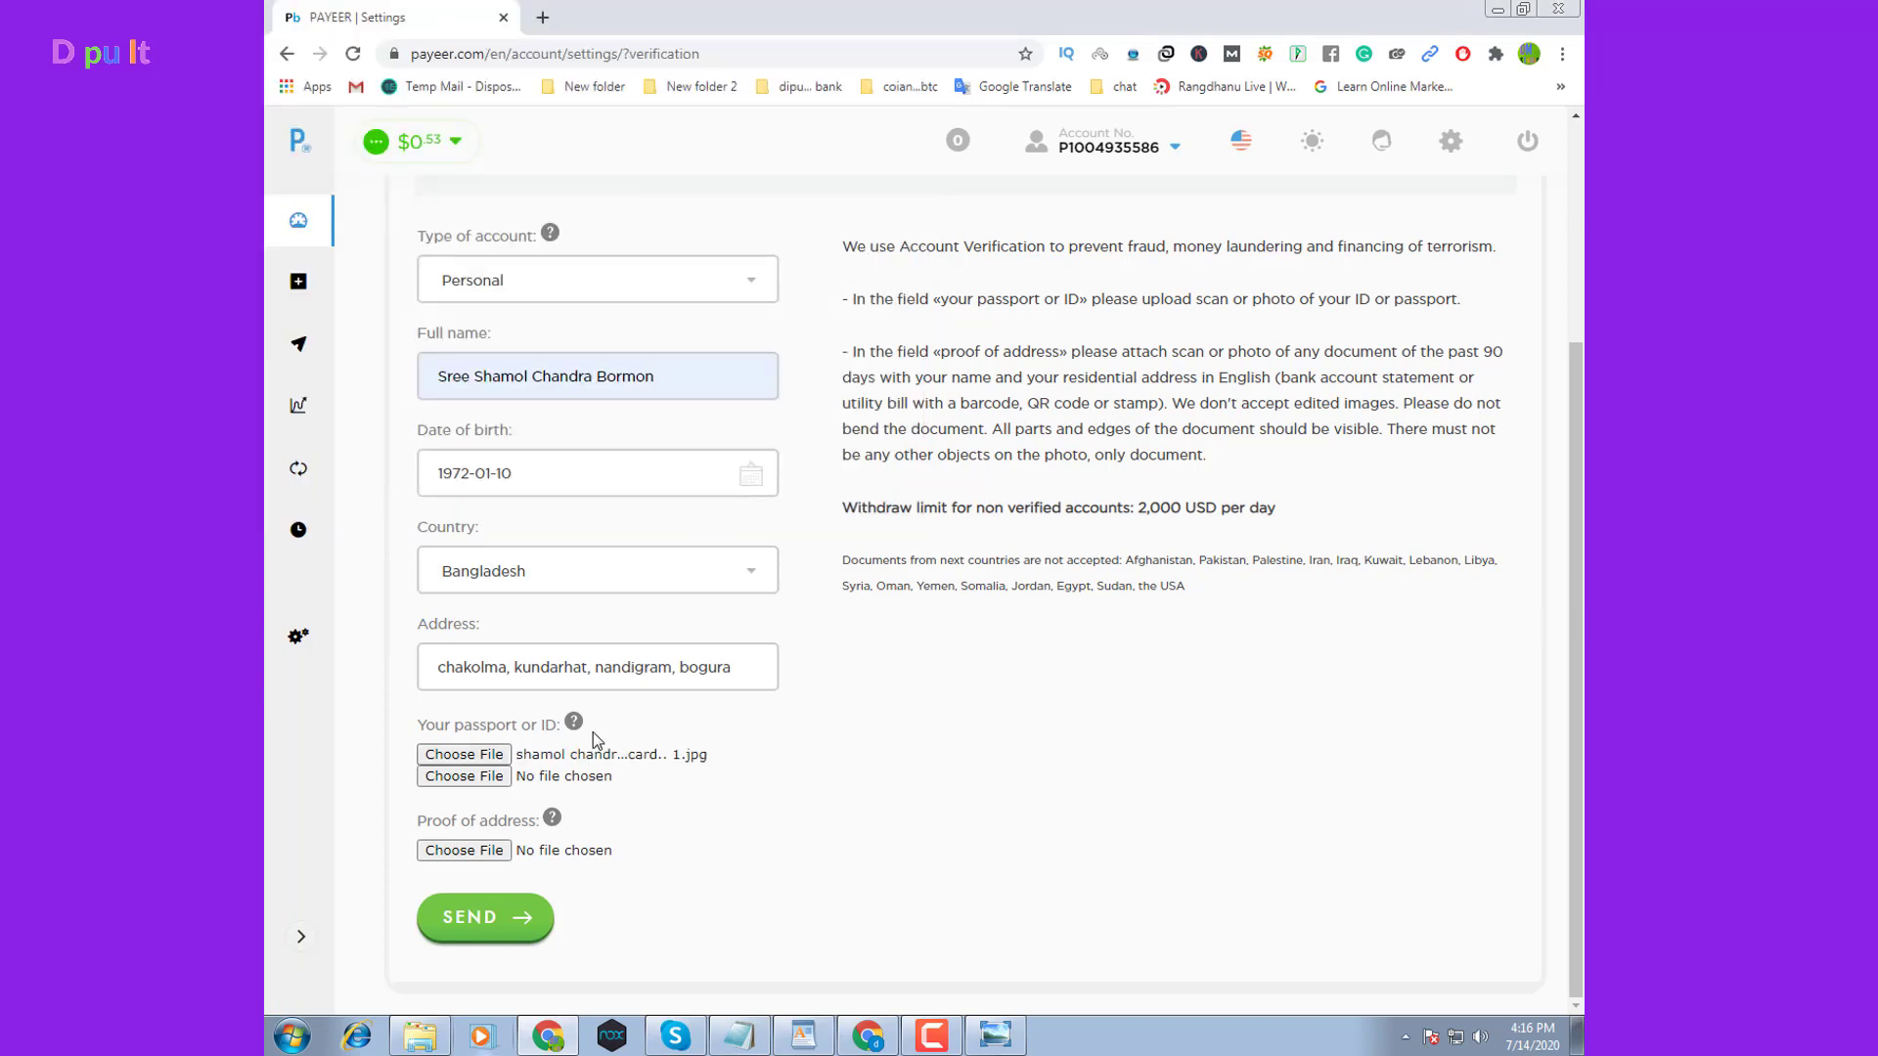
click(465, 776)
click(736, 169)
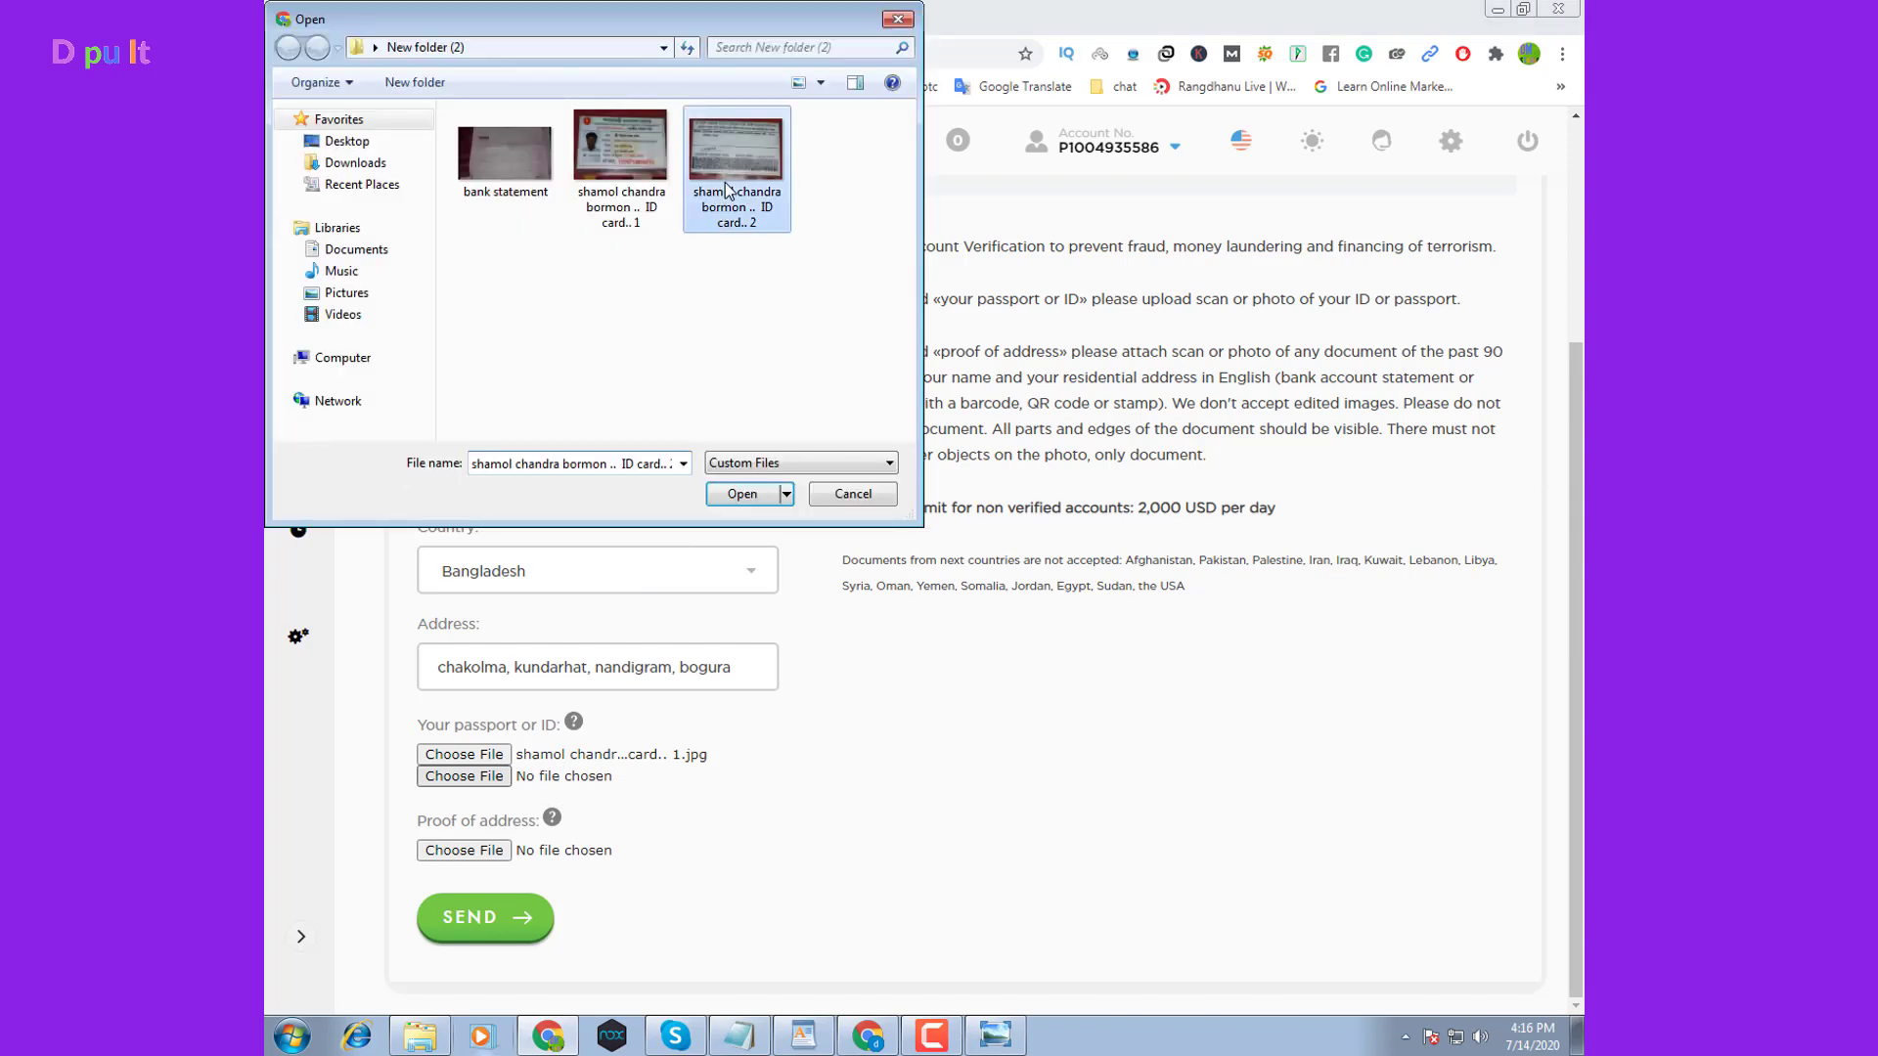
click(751, 492)
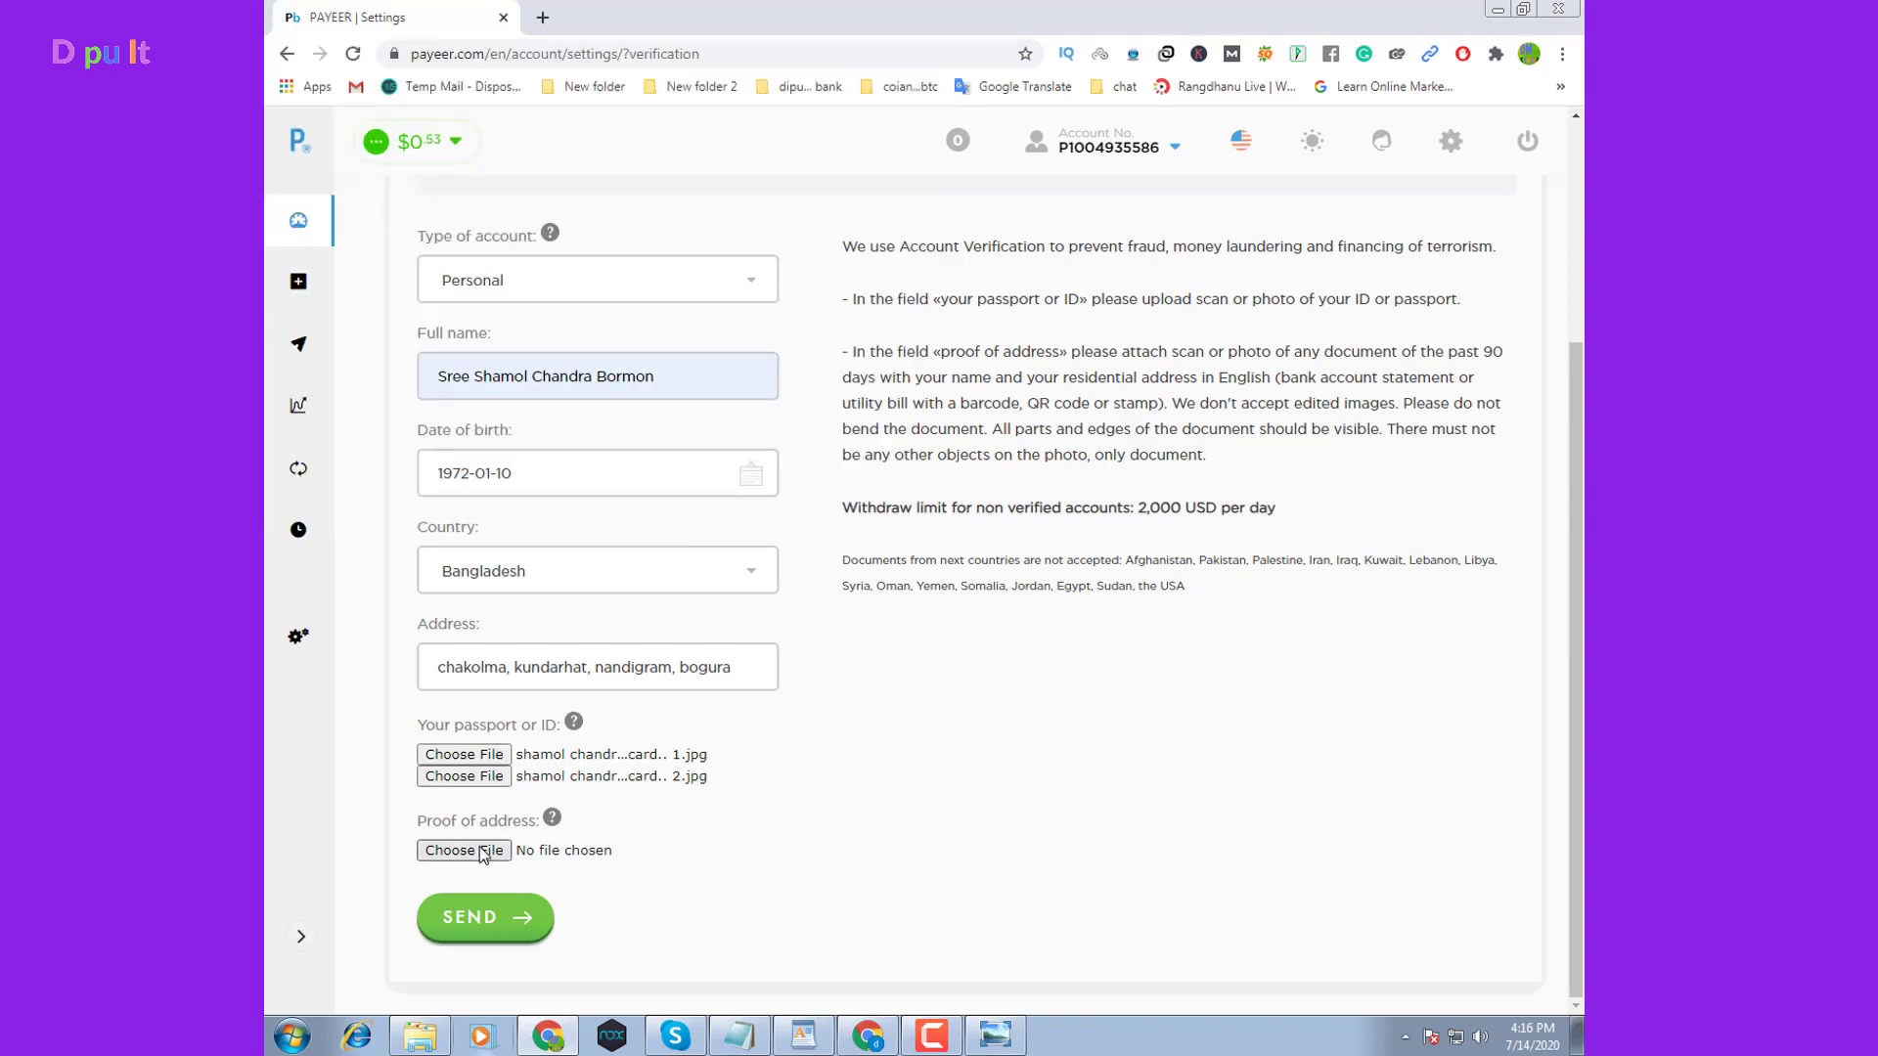
Attach bank statement.jpg as the proof of address
click(489, 852)
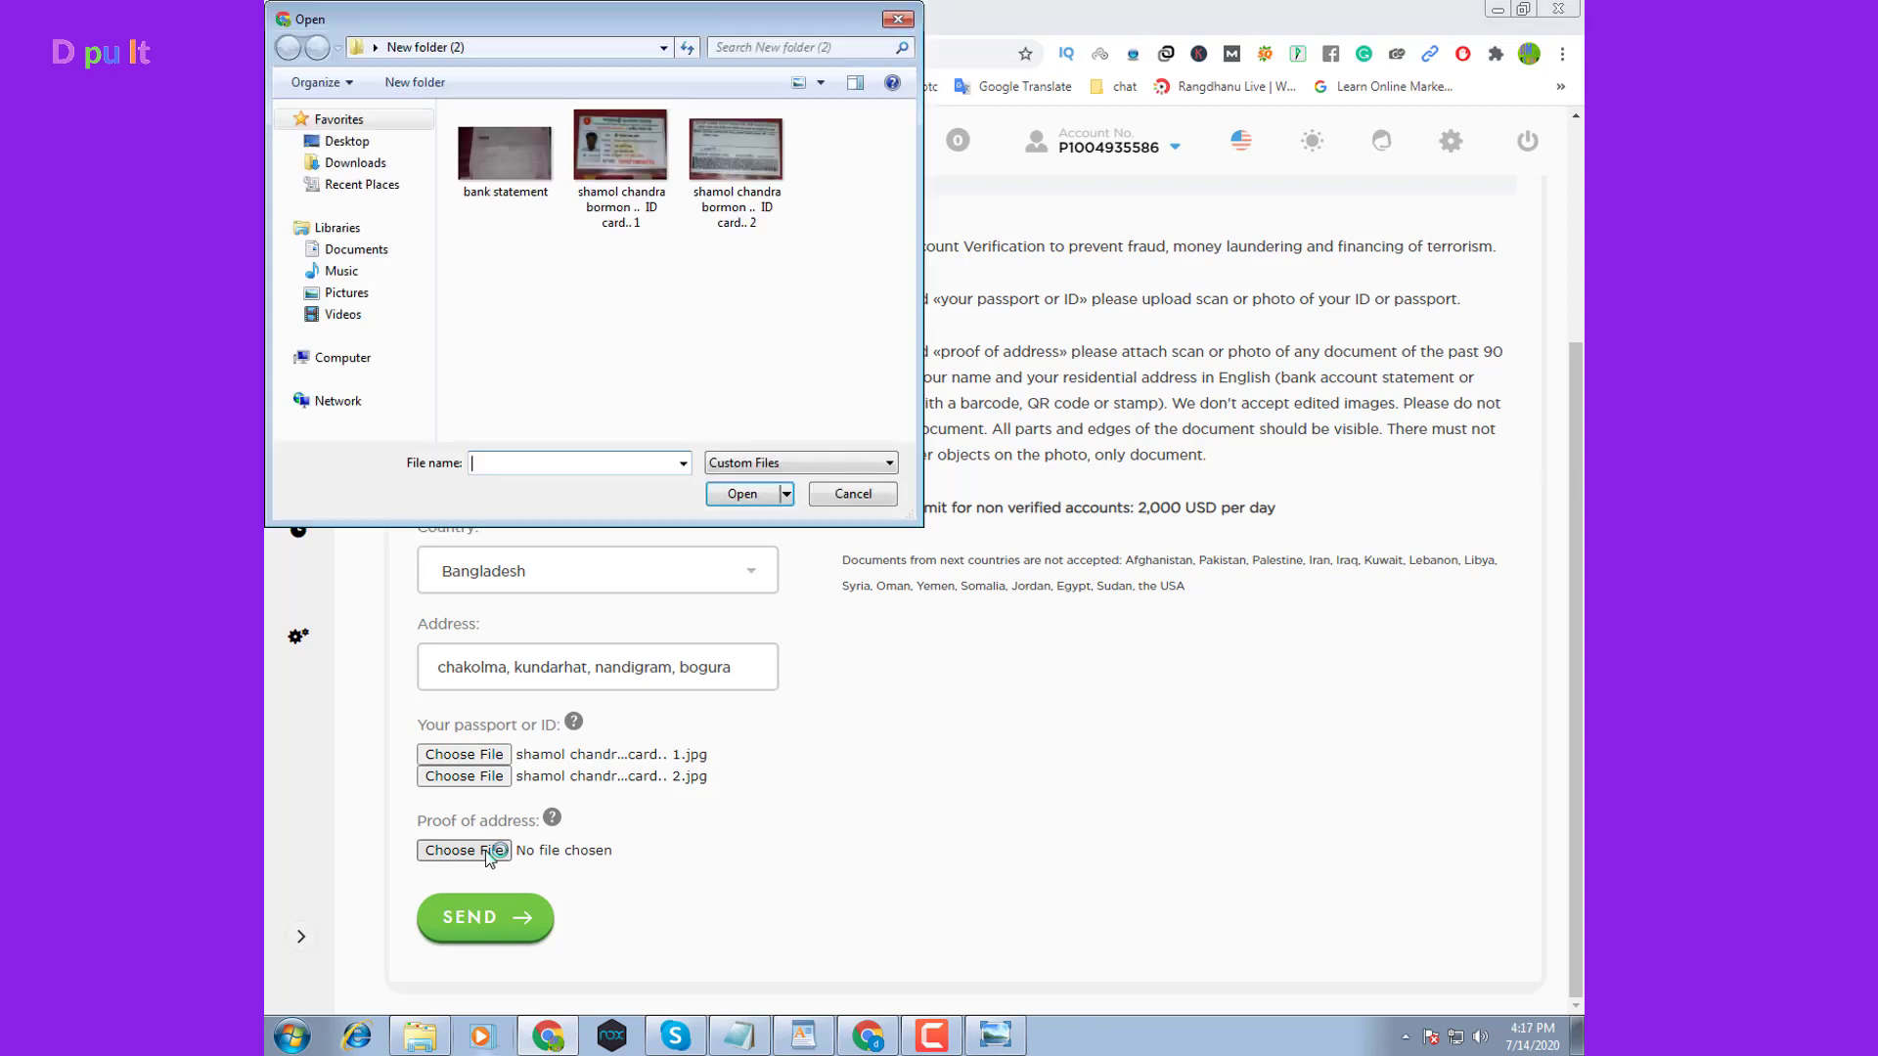
click(503, 160)
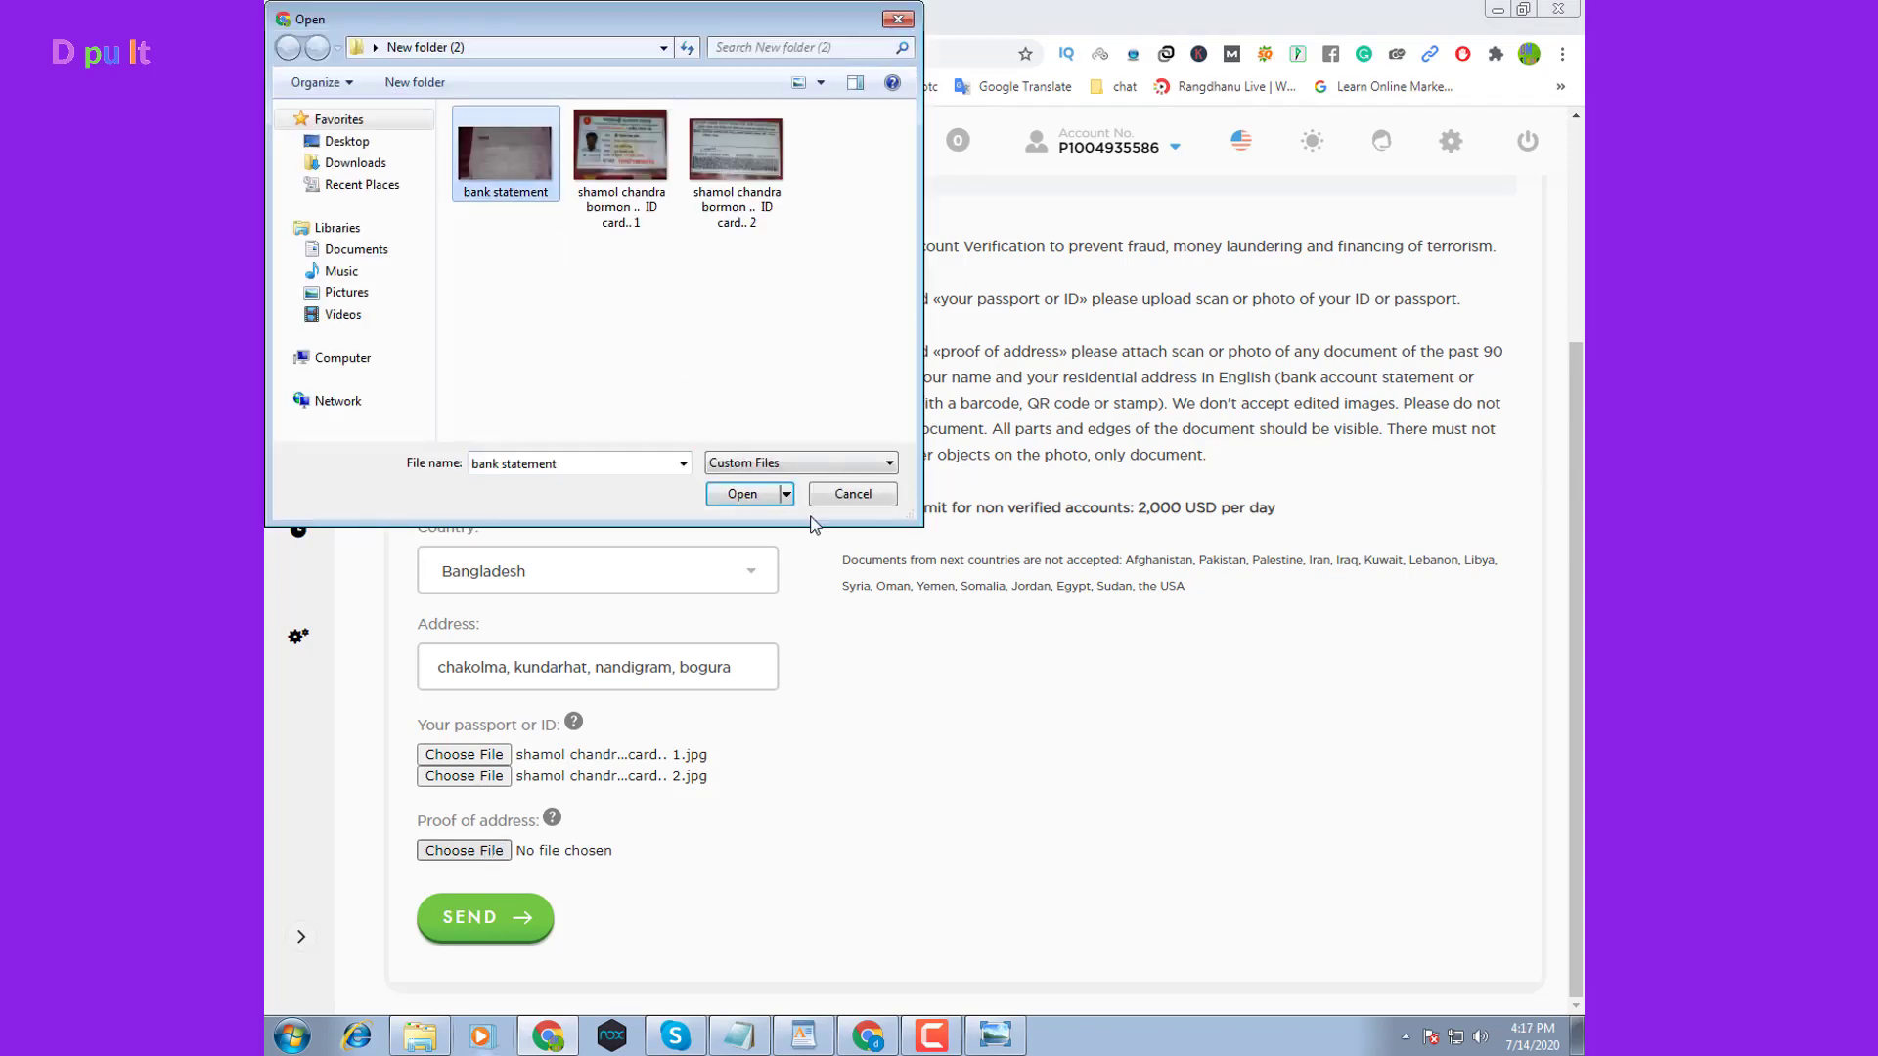
click(741, 495)
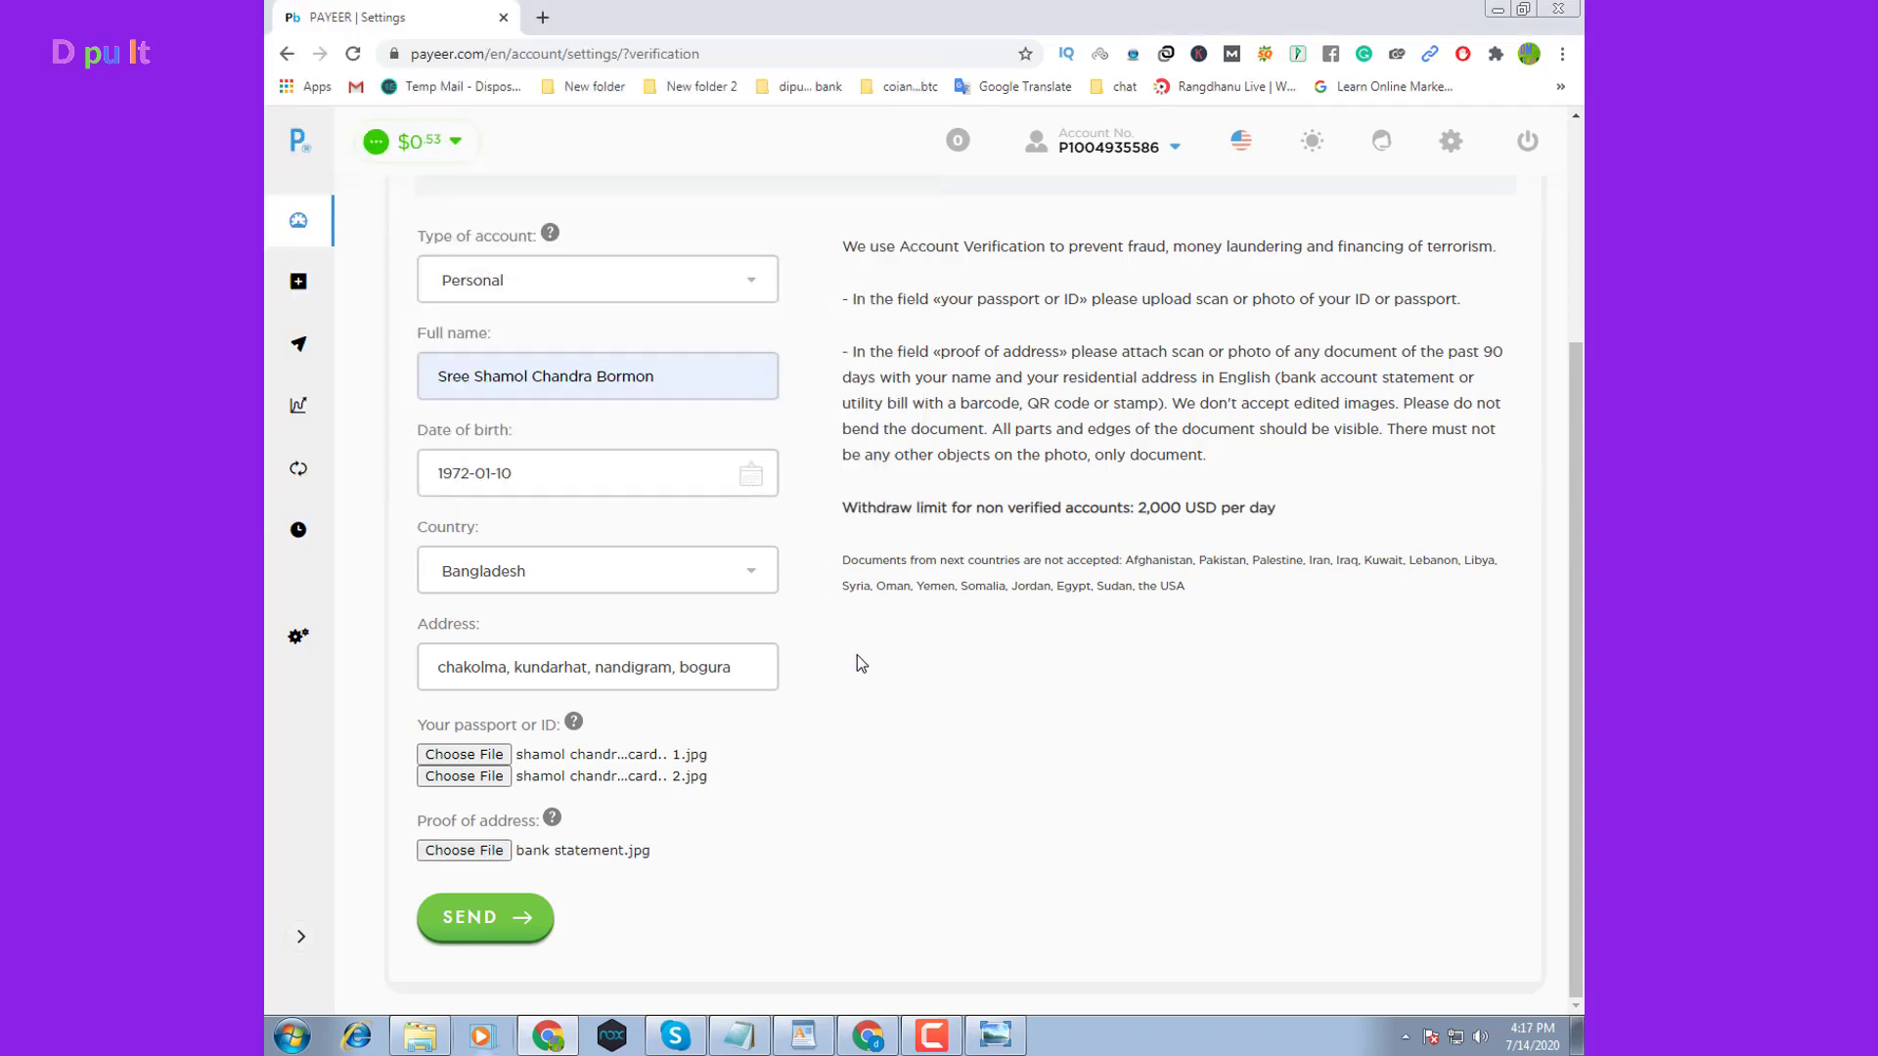
scroll(780, 650, up, 3)
scroll(780, 650, down, 2)
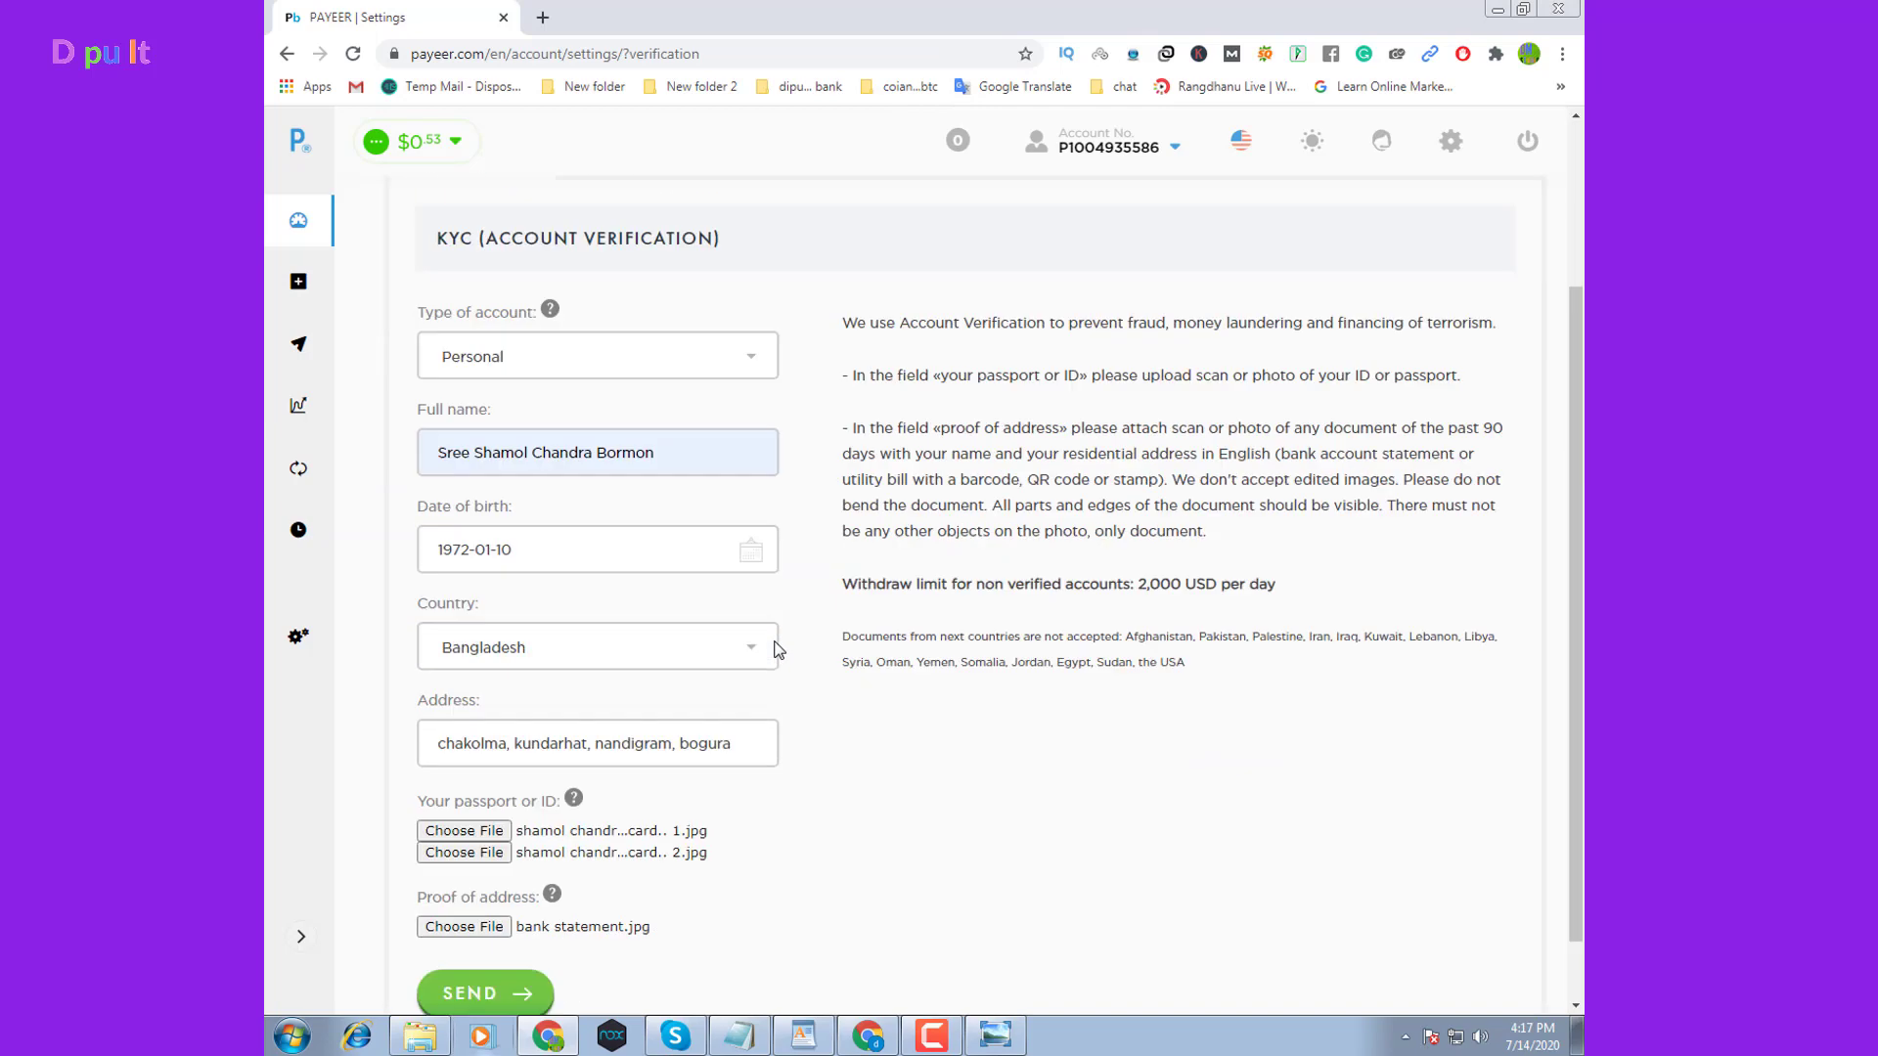
Send the verification form and dismiss the 'Documents successfully sent for checking' notice
scroll(780, 651, down, 1)
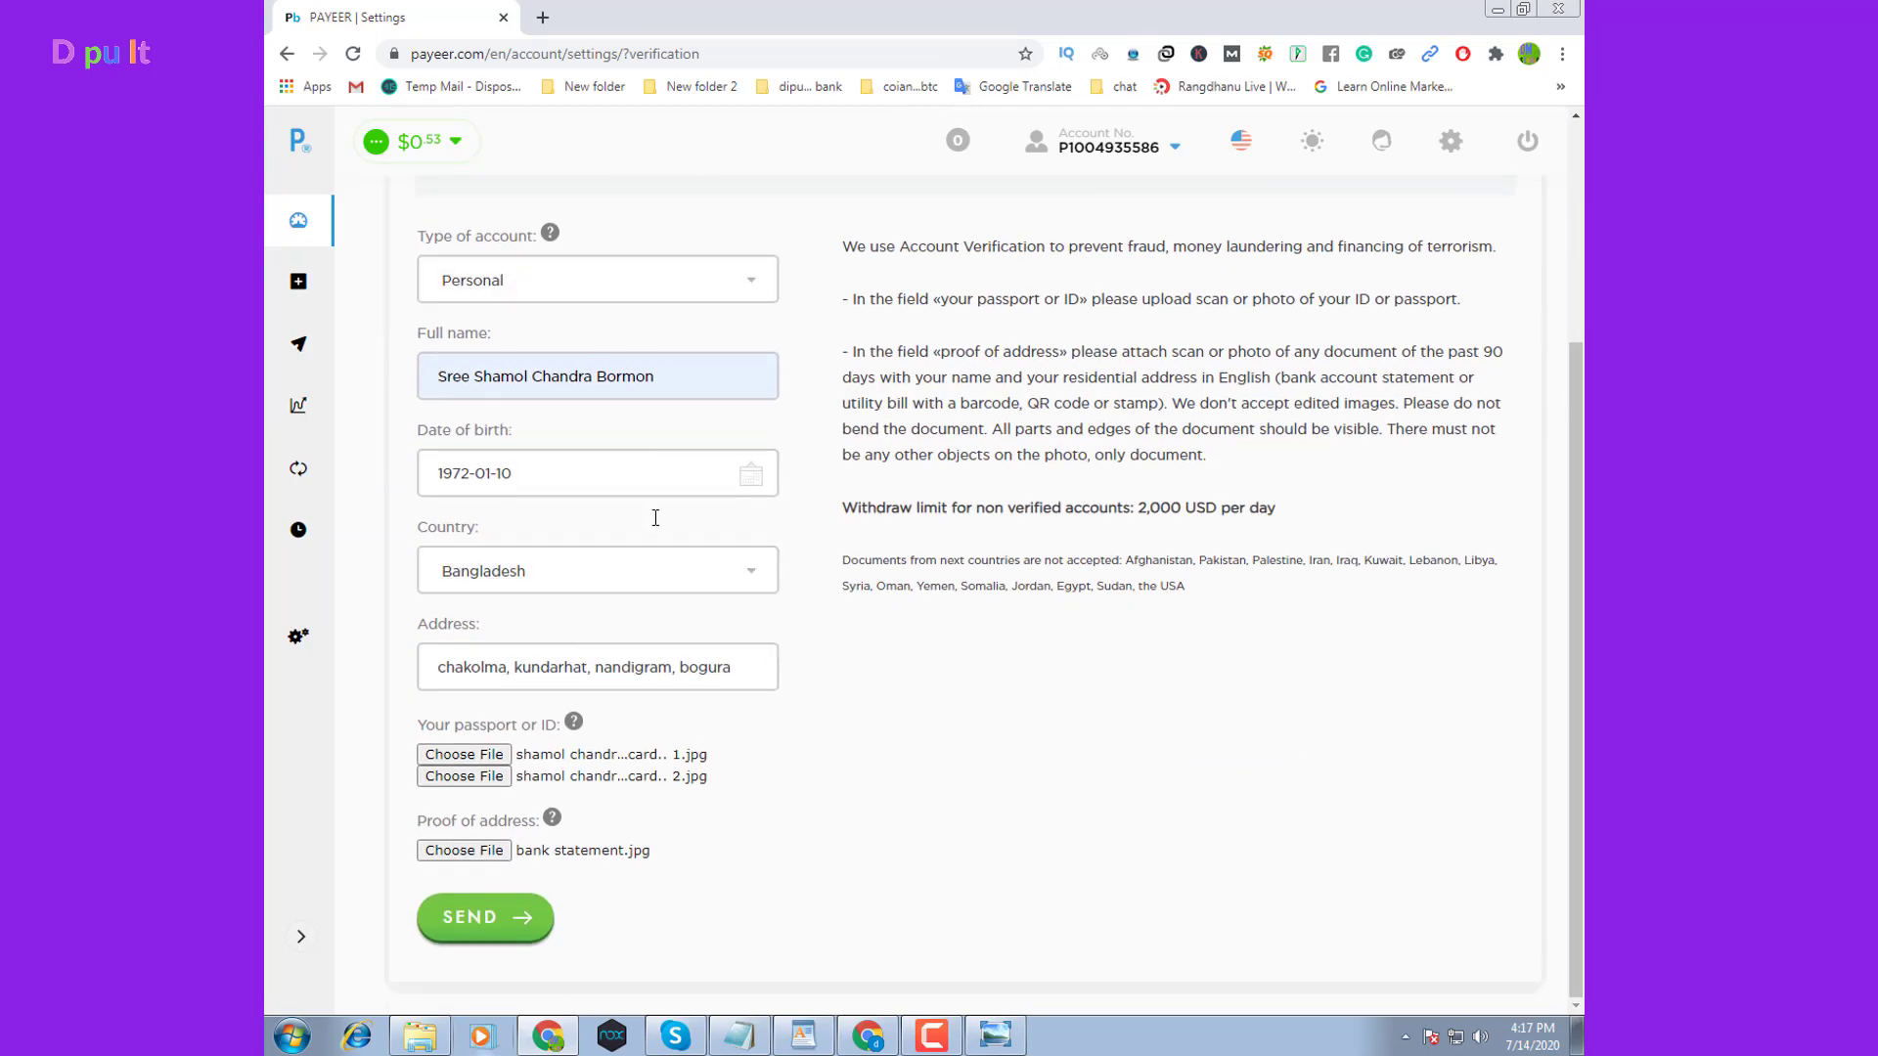
click(489, 919)
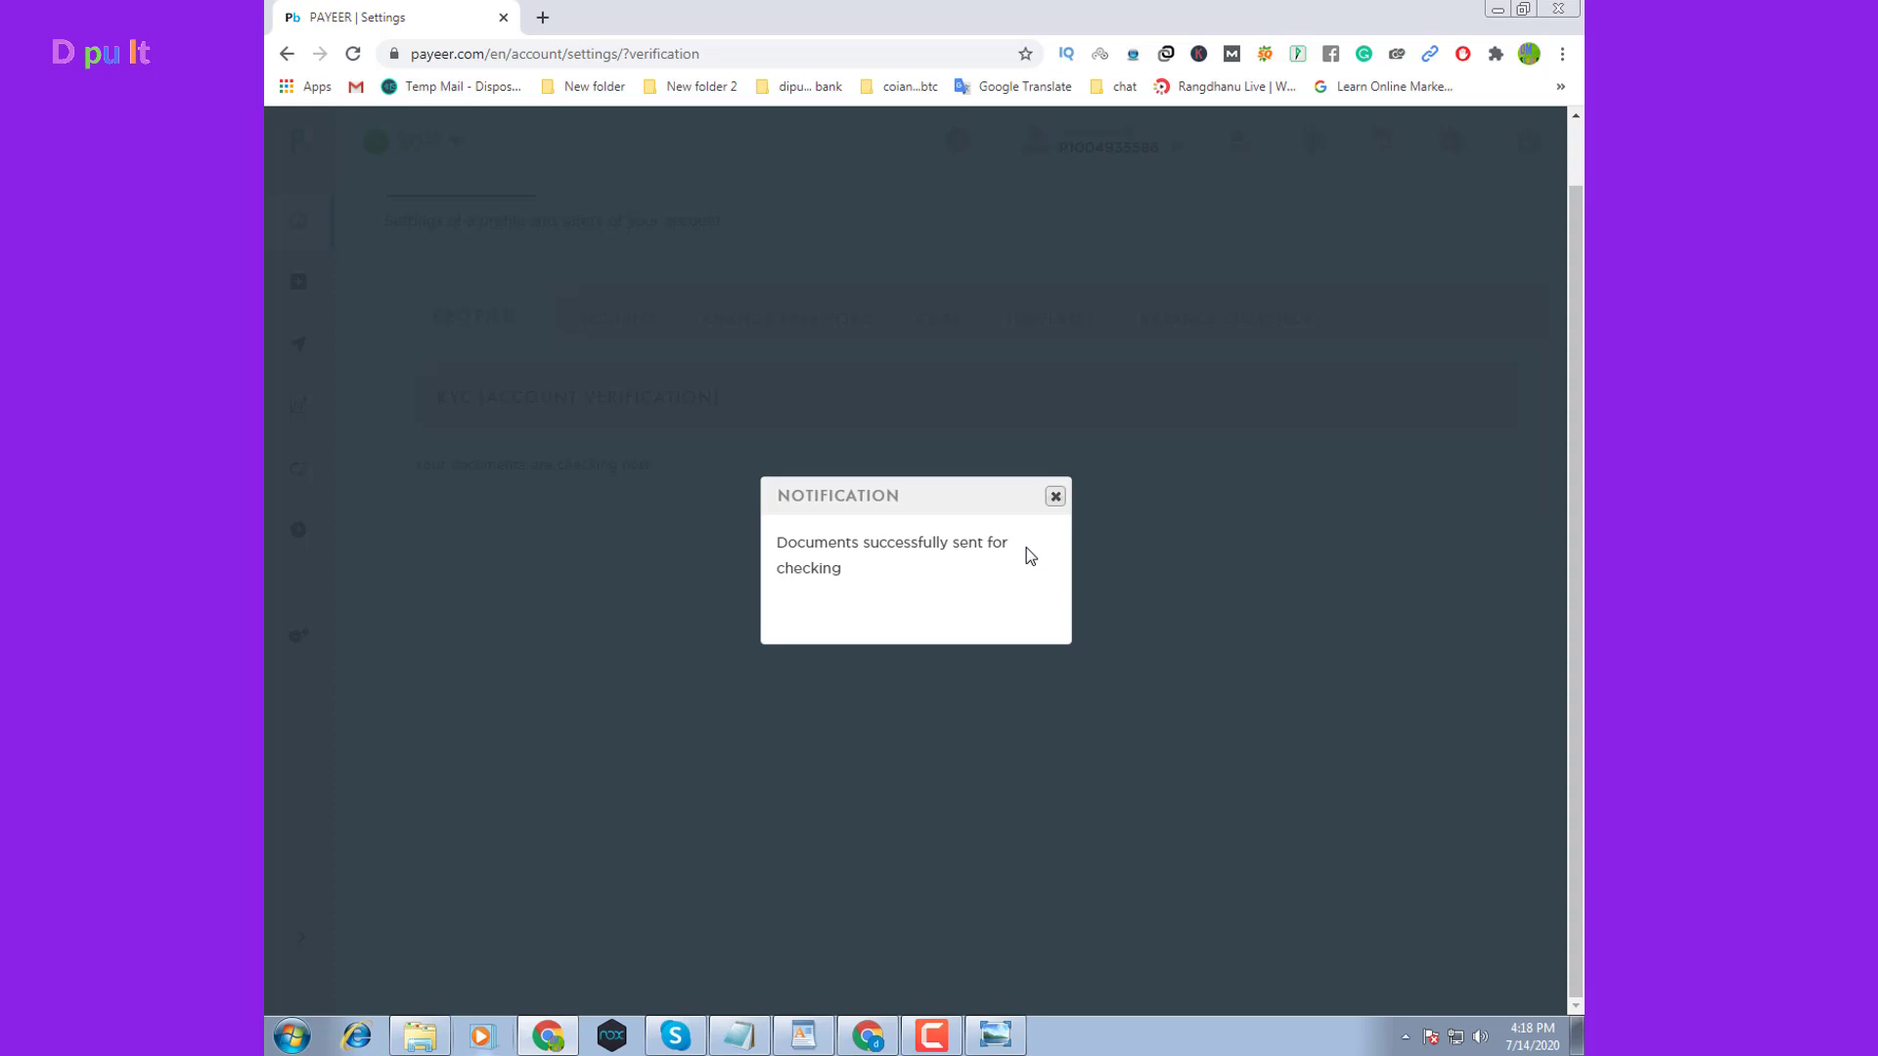
click(1056, 498)
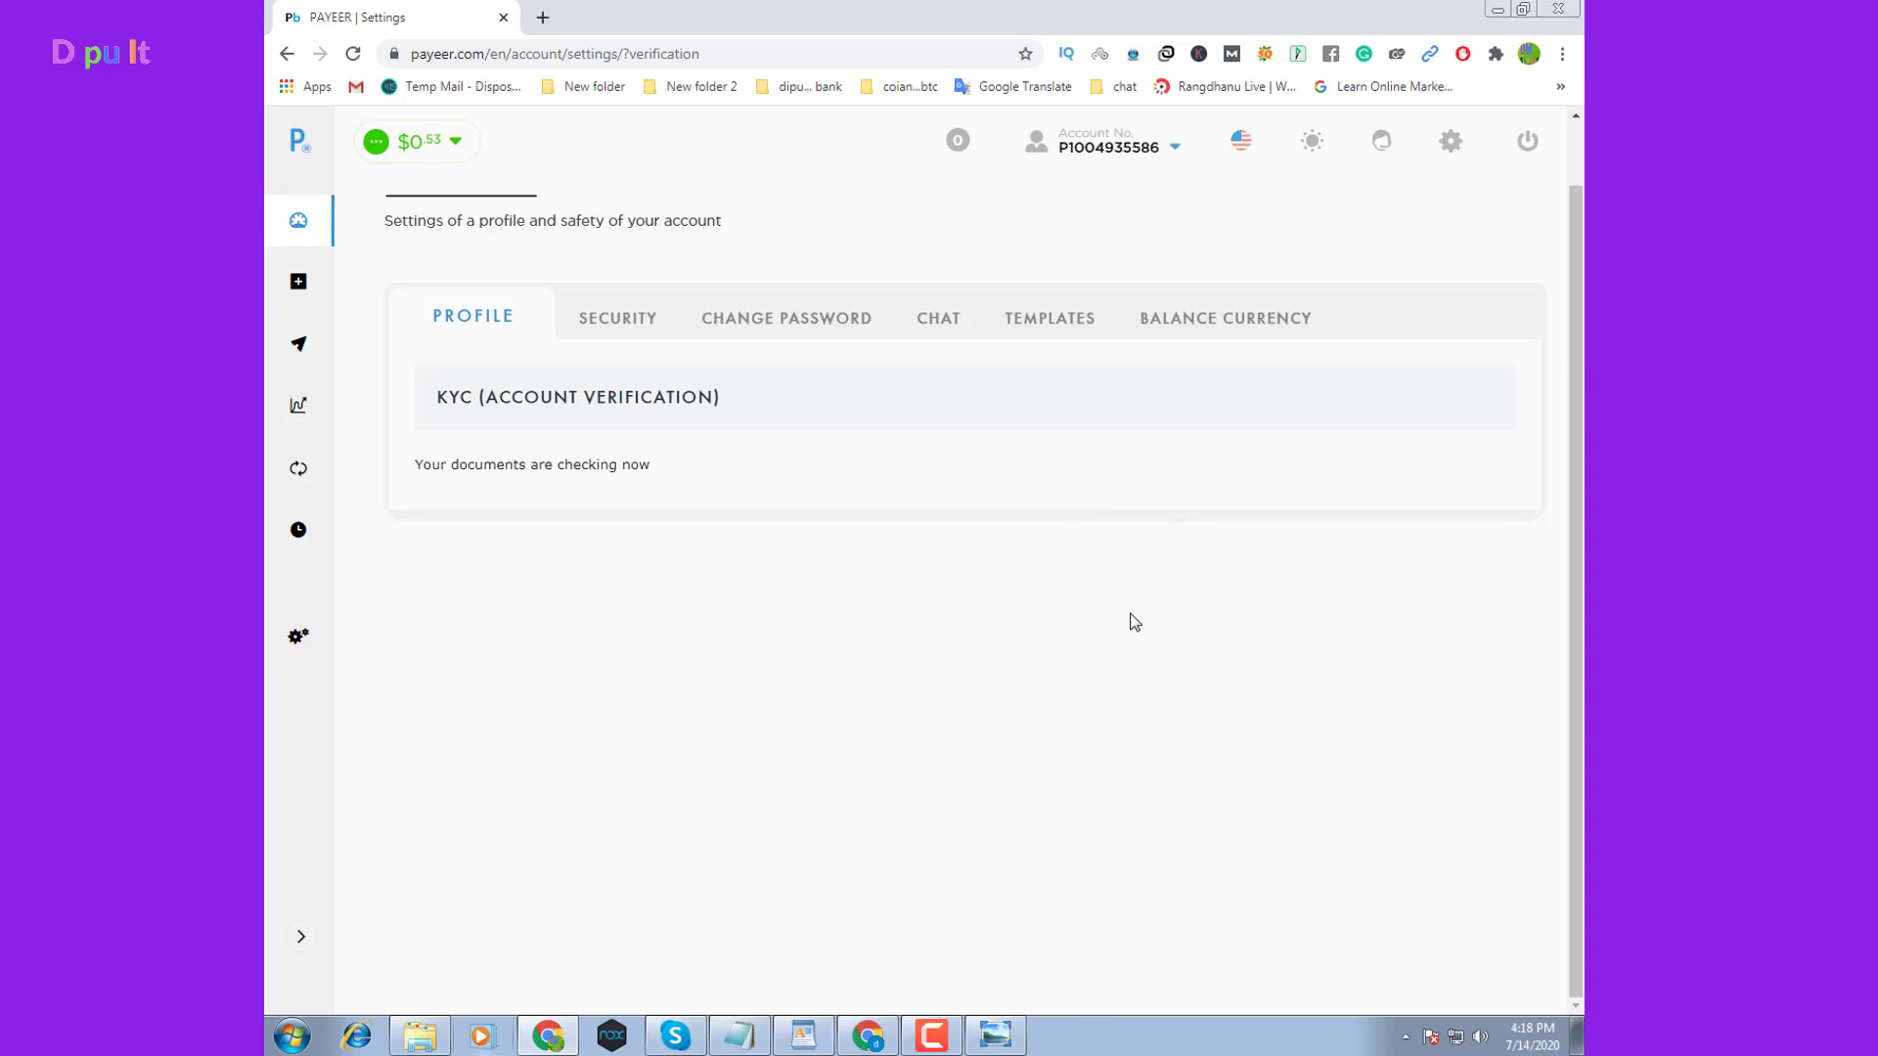
Return to the Balance page listing the USD, RUB, EUR, BTC, ETH and BCH accounts
scroll(1103, 572, up, 1)
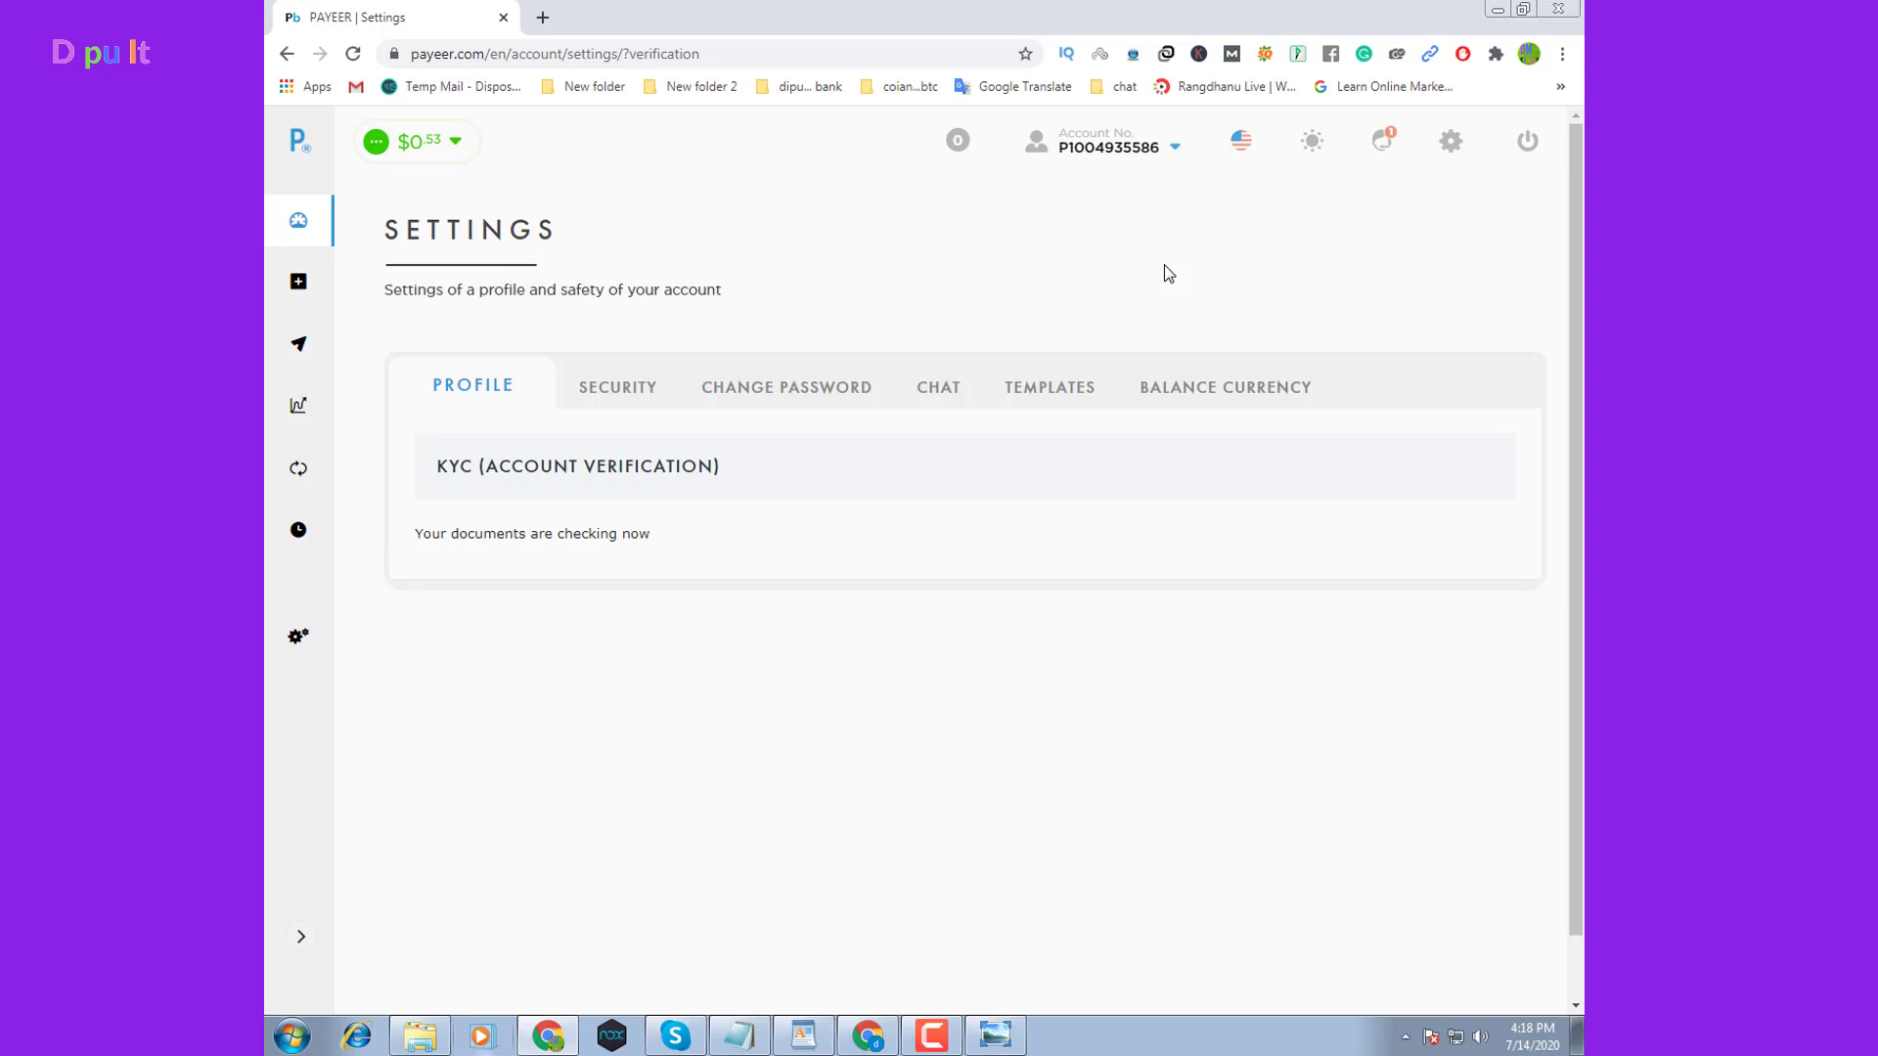
click(301, 149)
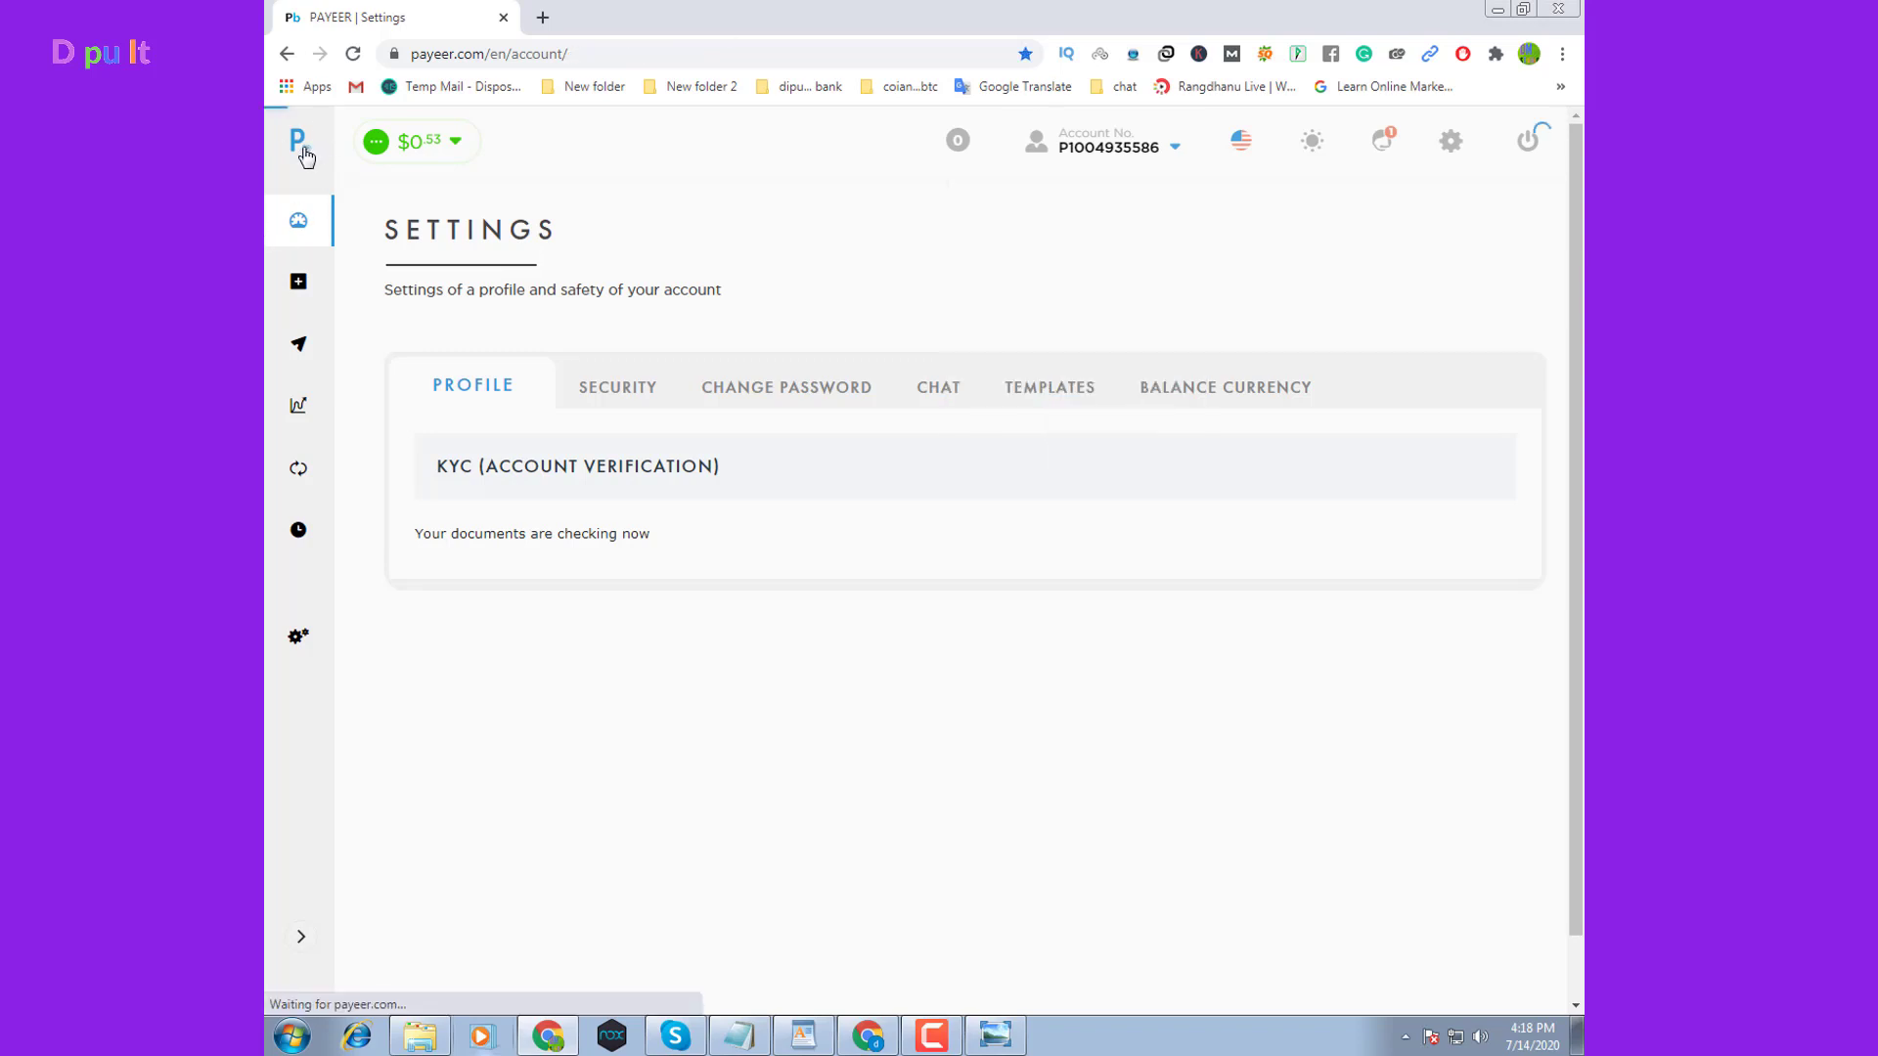
mouse_move(942, 181)
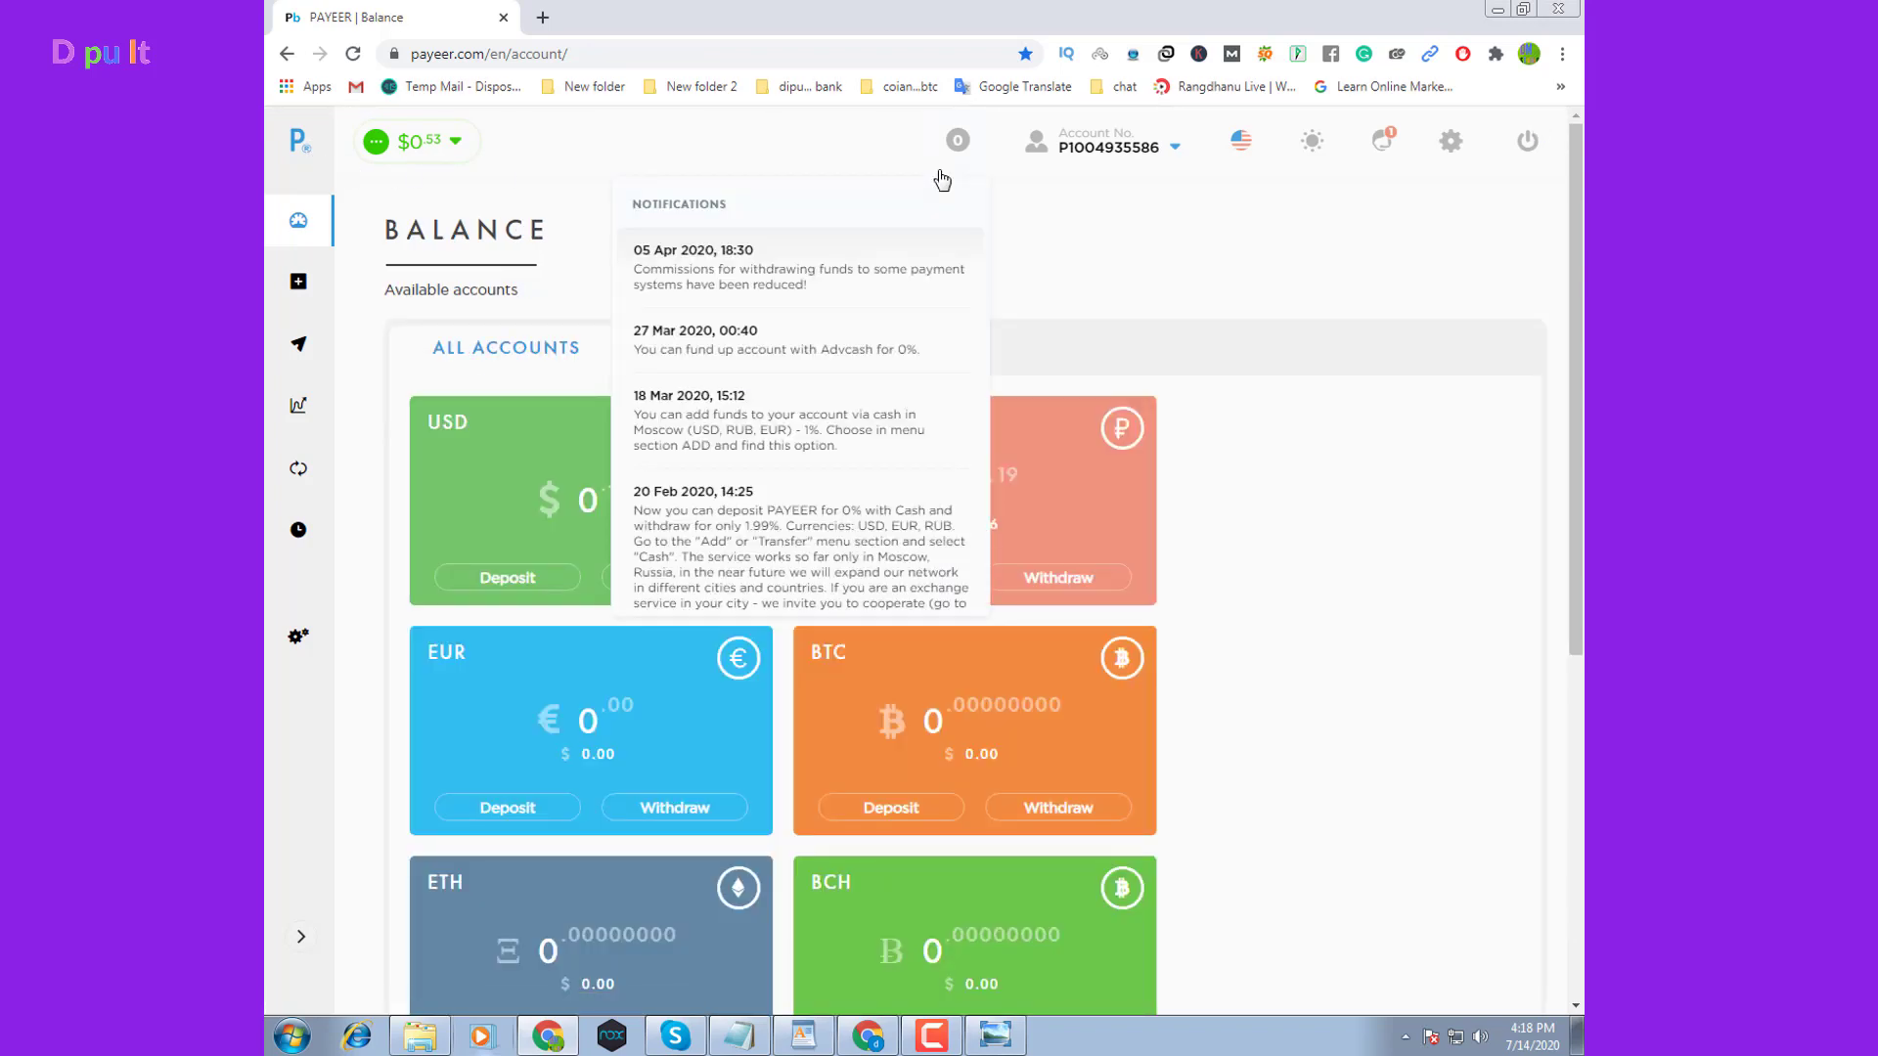